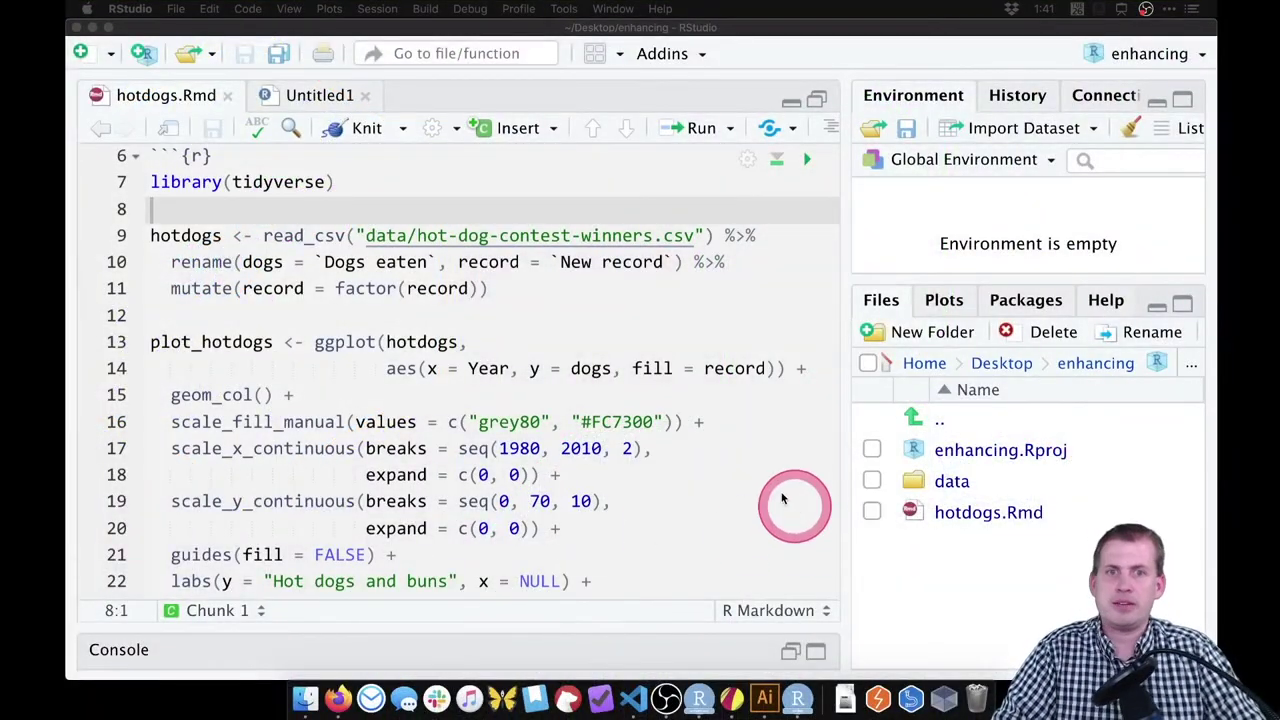
Step: Run the whole hot-dog code chunk to load the data
scroll(640, 418, up, 1)
scroll(637, 417, down, 1)
scroll(651, 420, up, 1)
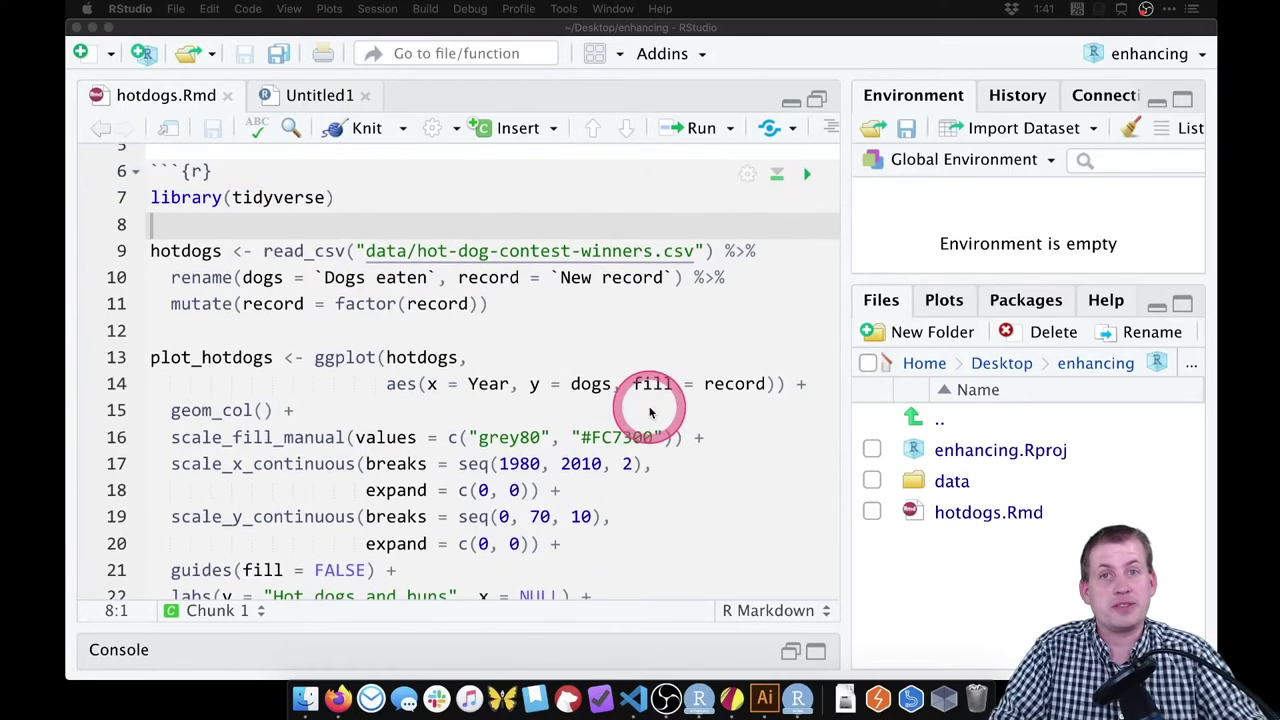
scroll(650, 412, down, 4)
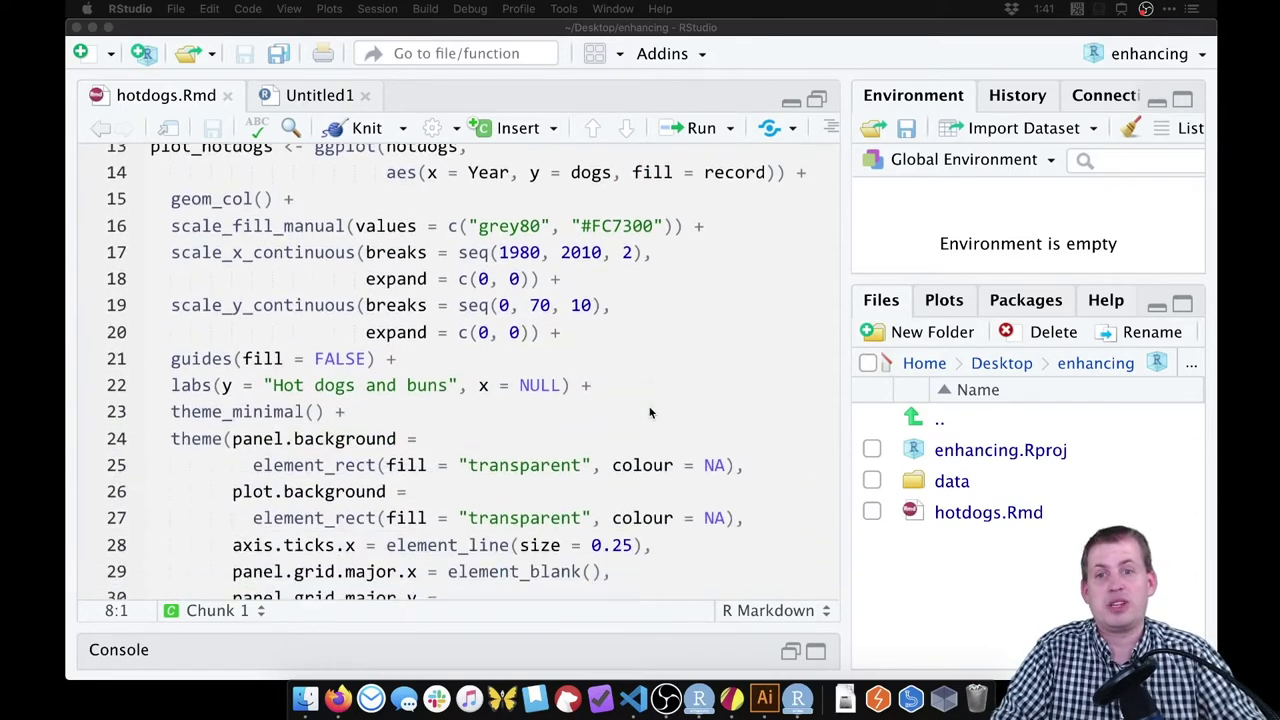
scroll(651, 412, up, 4)
scroll(650, 412, up, 3)
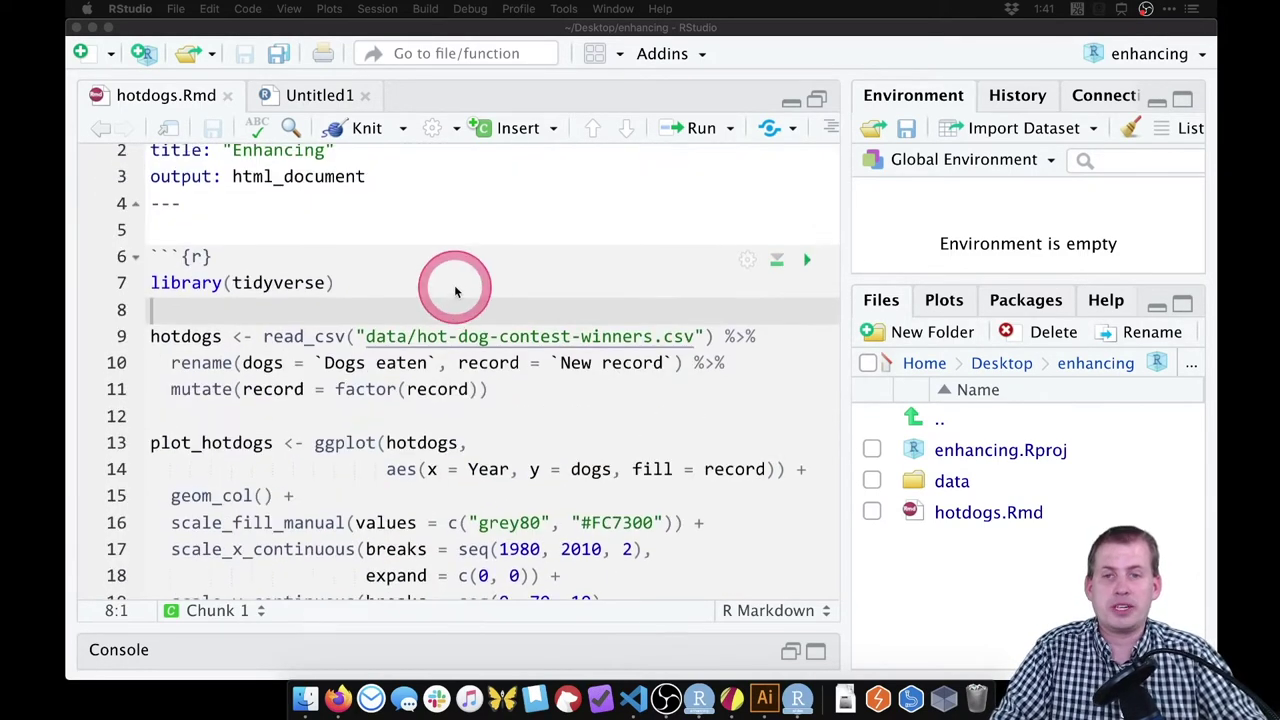
click(454, 284)
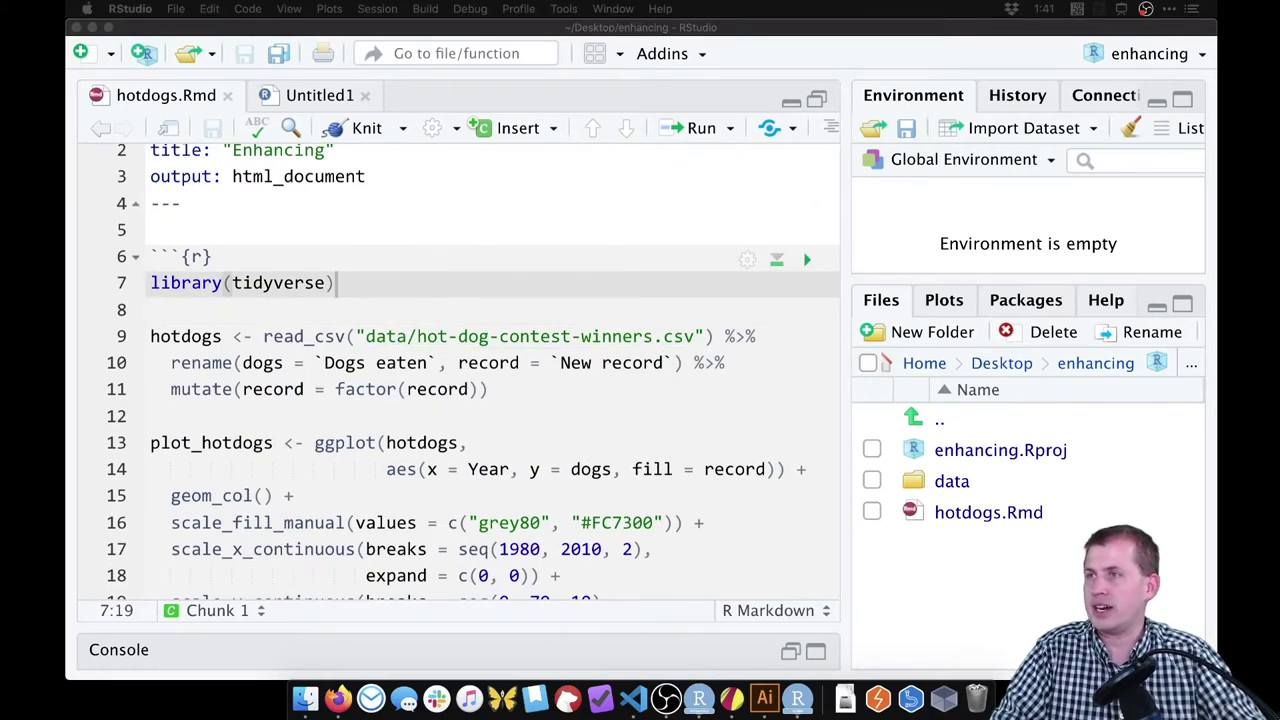
click(551, 91)
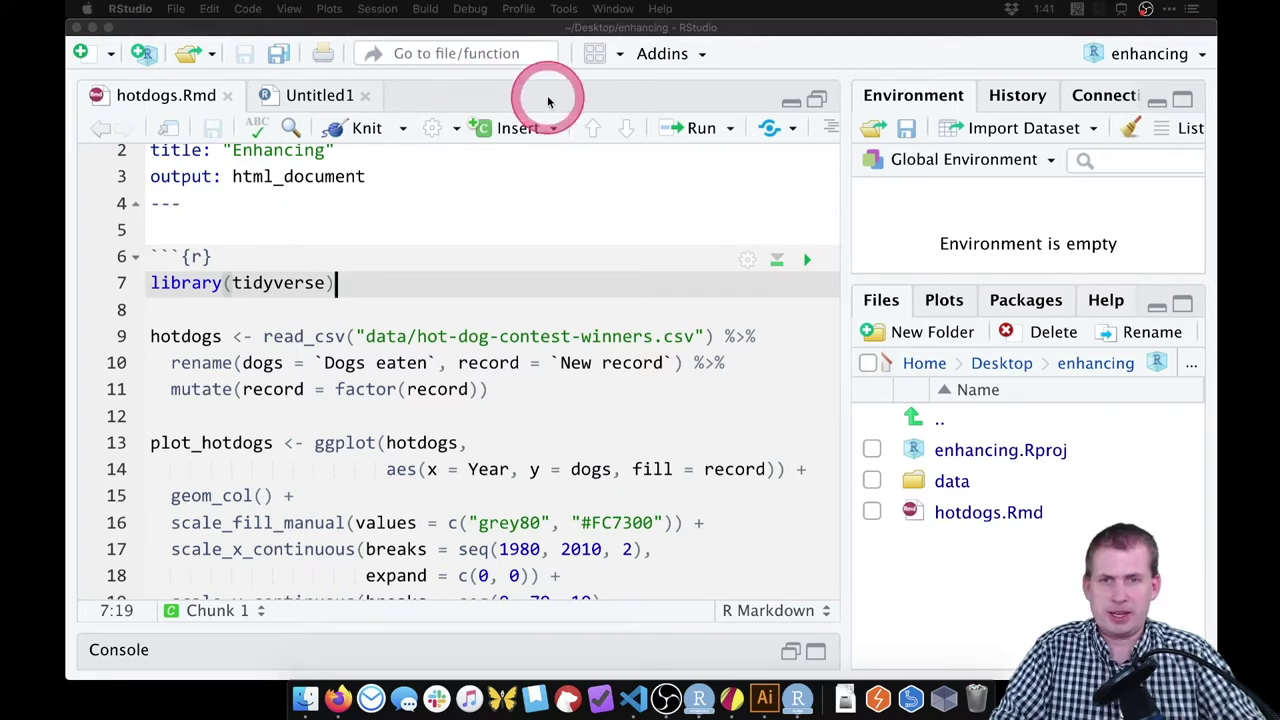
click(614, 28)
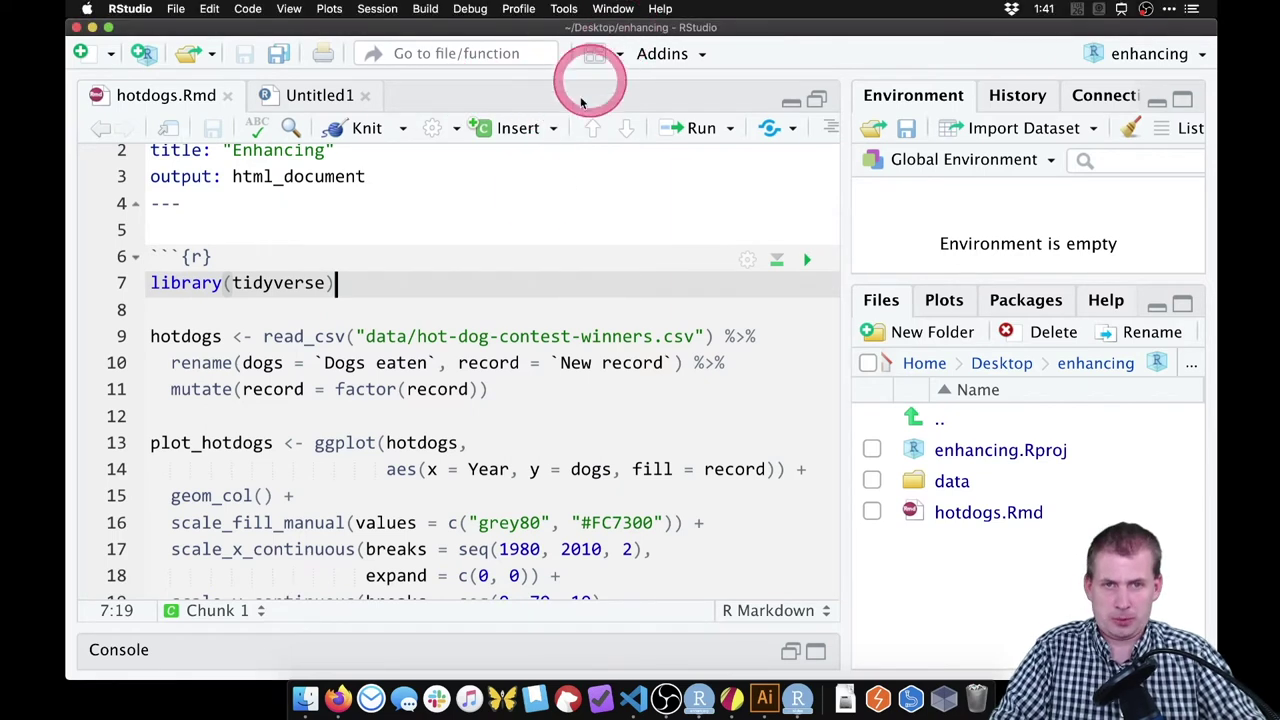
click(617, 387)
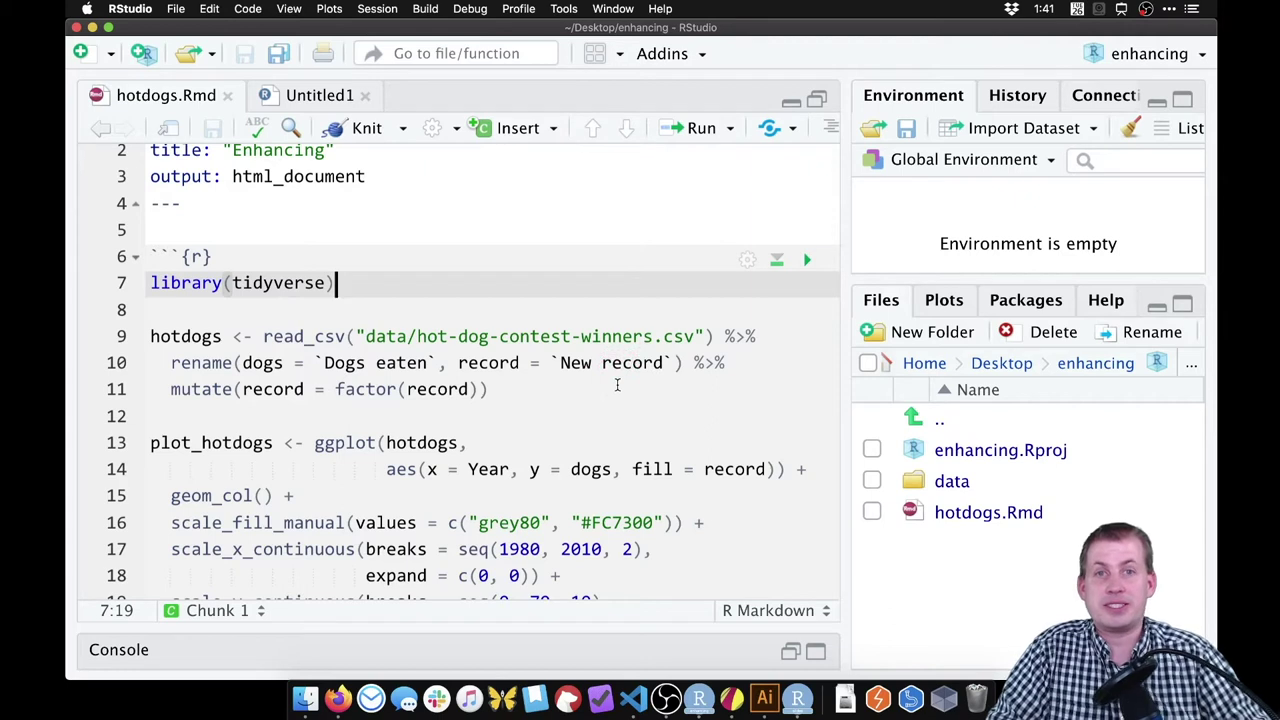
click(617, 385)
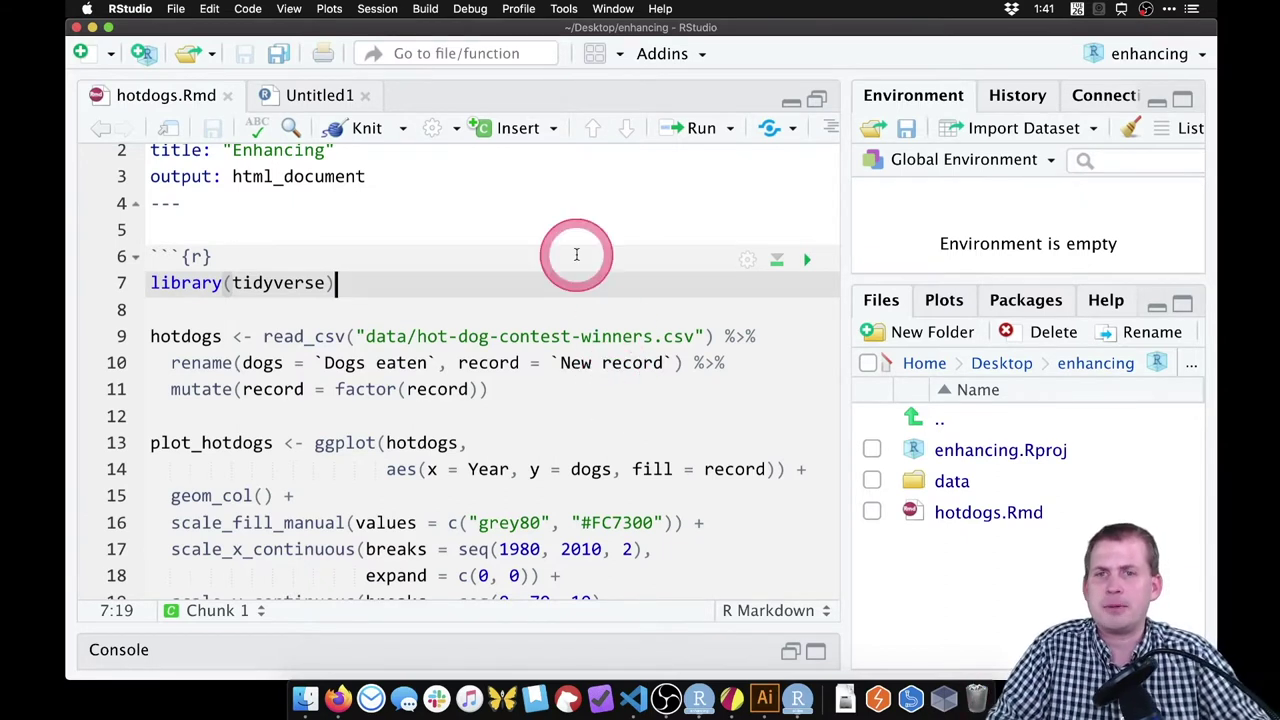
scroll(555, 268, down, 5)
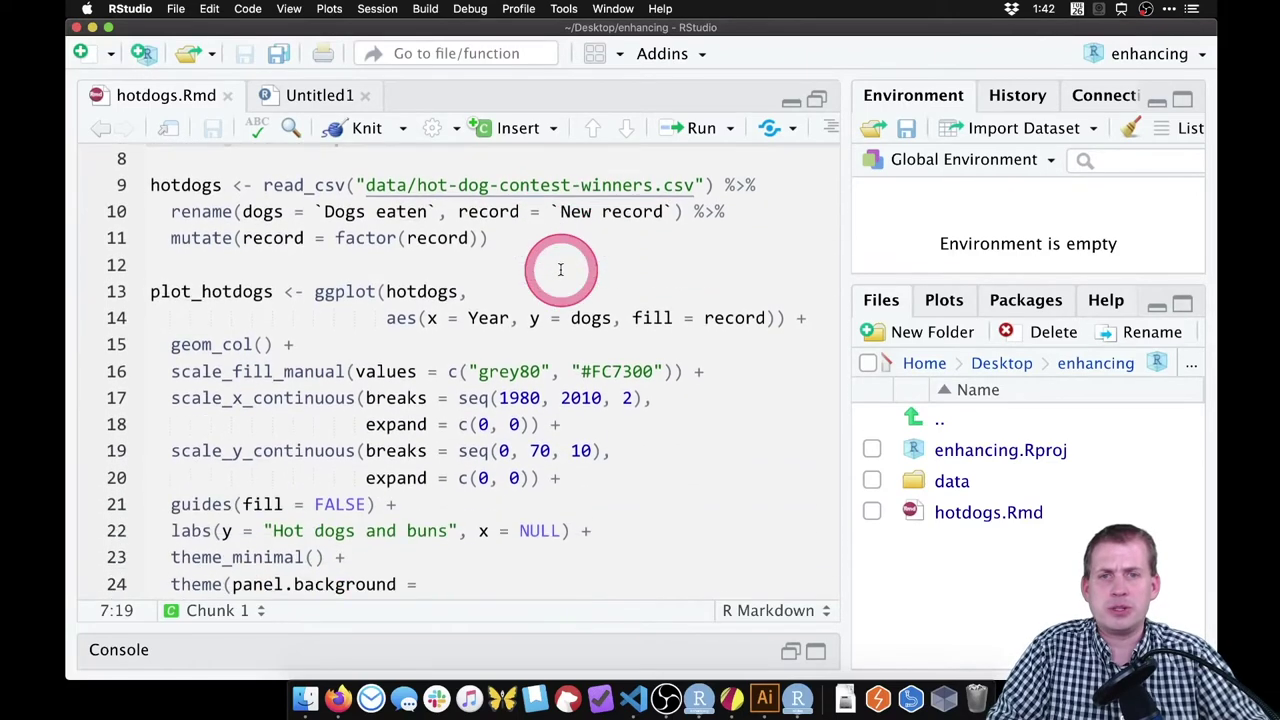
scroll(560, 266, up, 2)
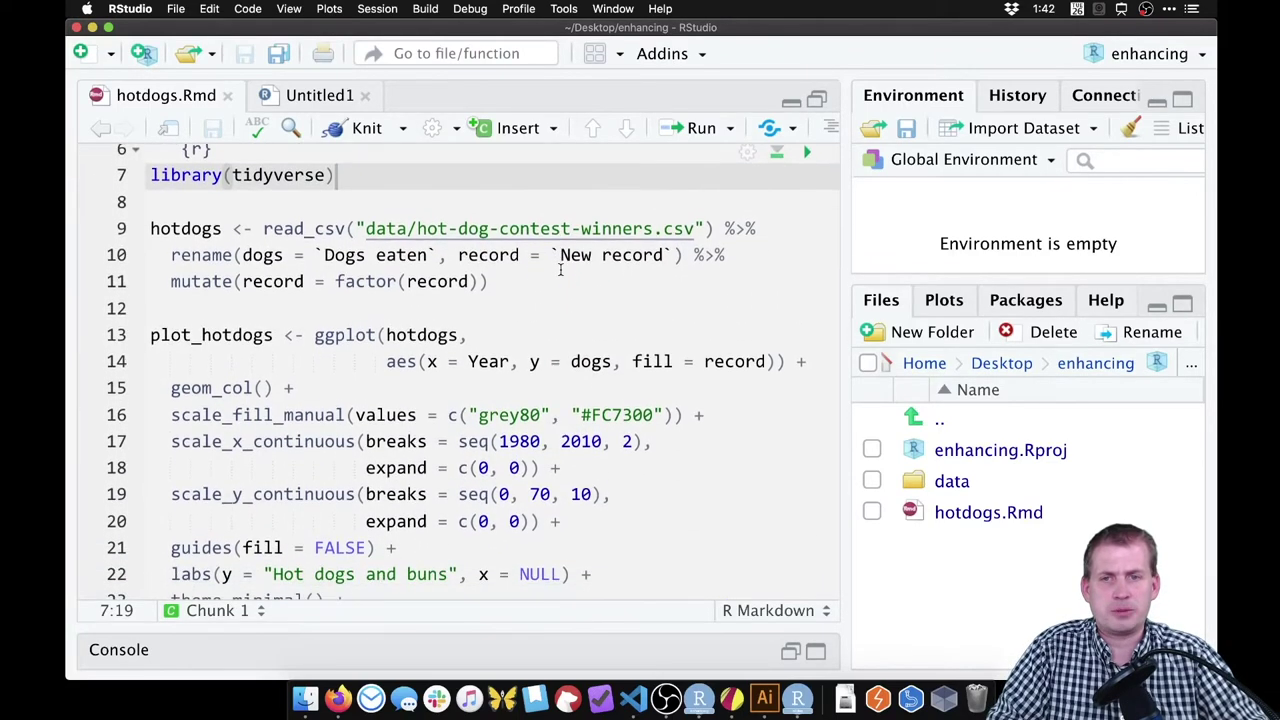
click(806, 155)
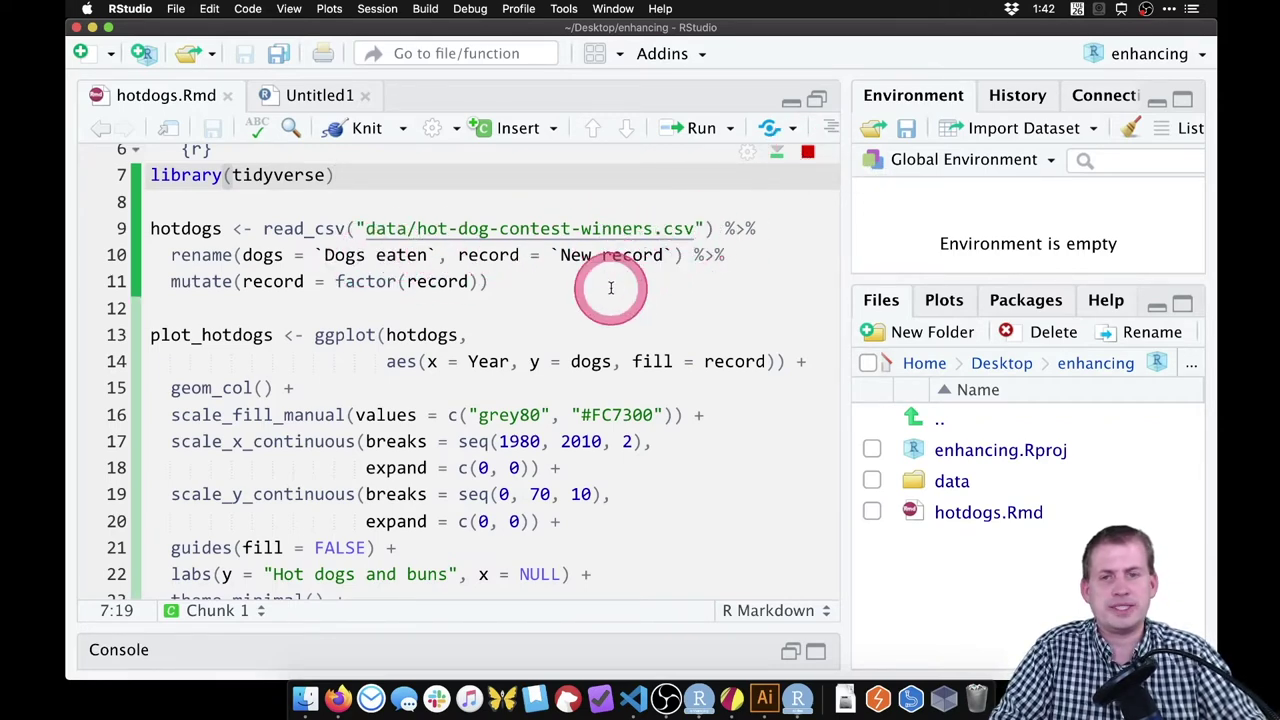
Step: Run plot_hotdogs to show the orange-and-grey yearly bar chart inline
scroll(500, 285, down, 3)
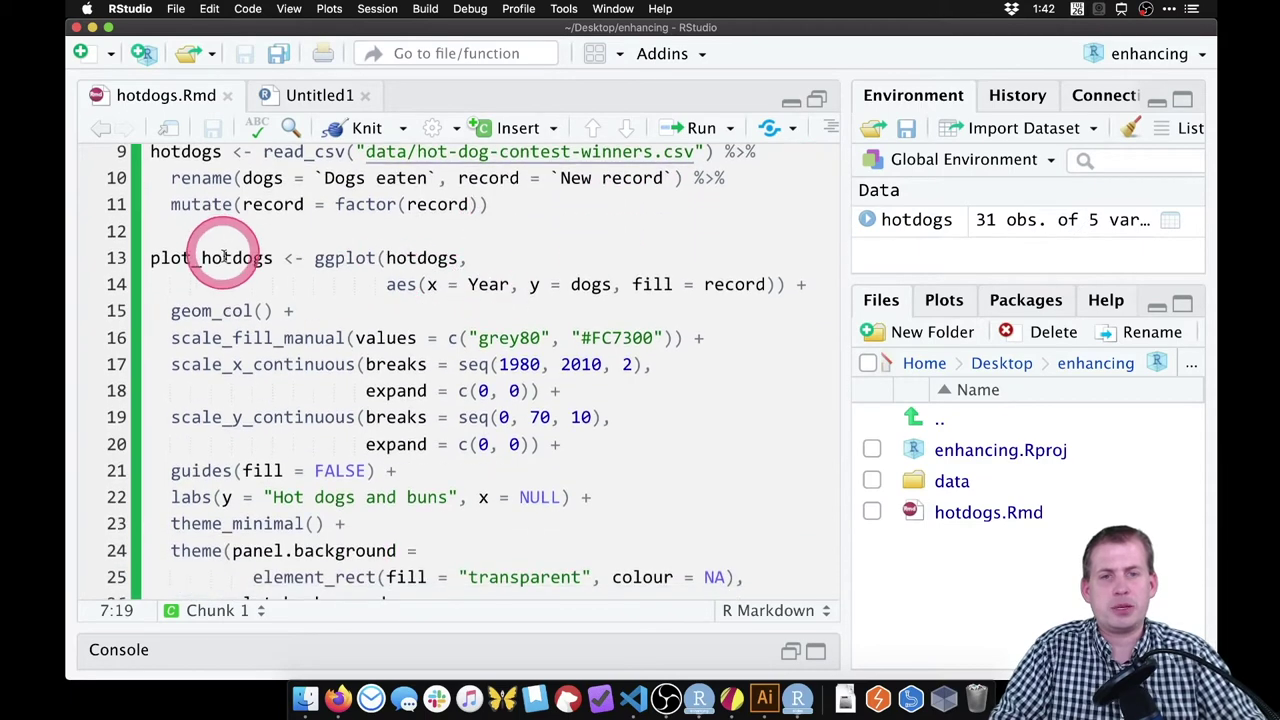
scroll(300, 303, down, 5)
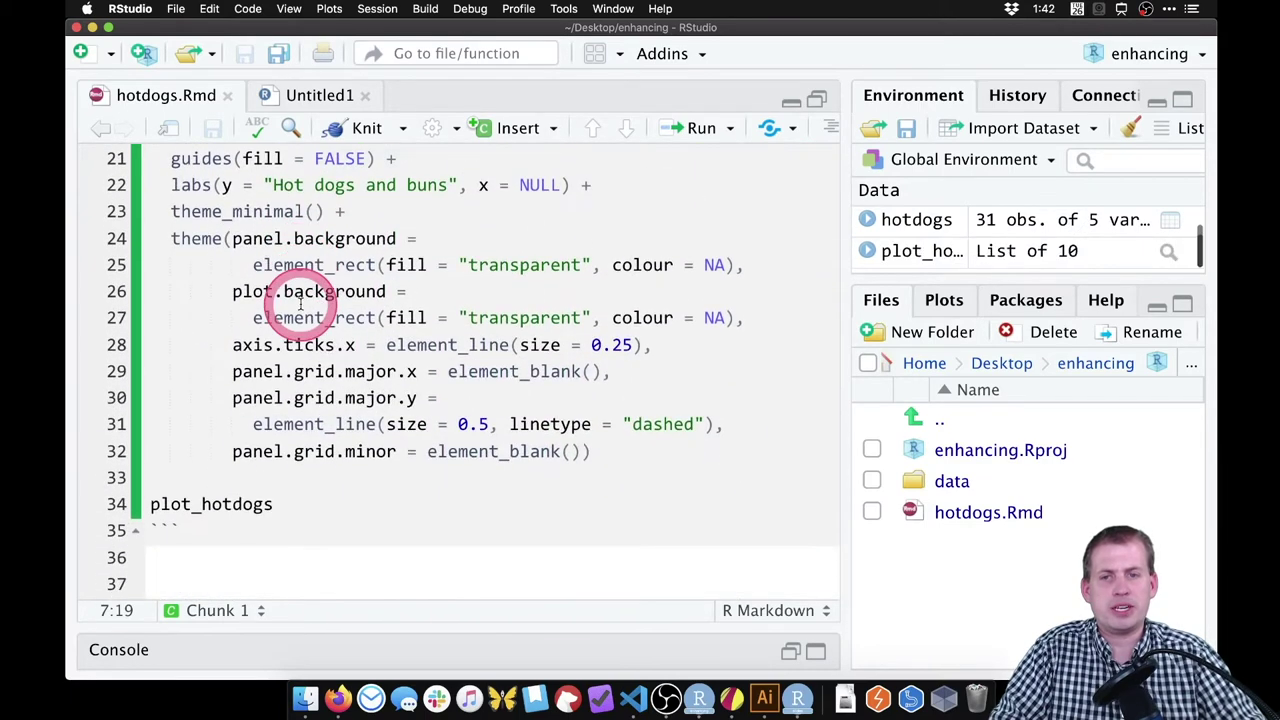
click(311, 497)
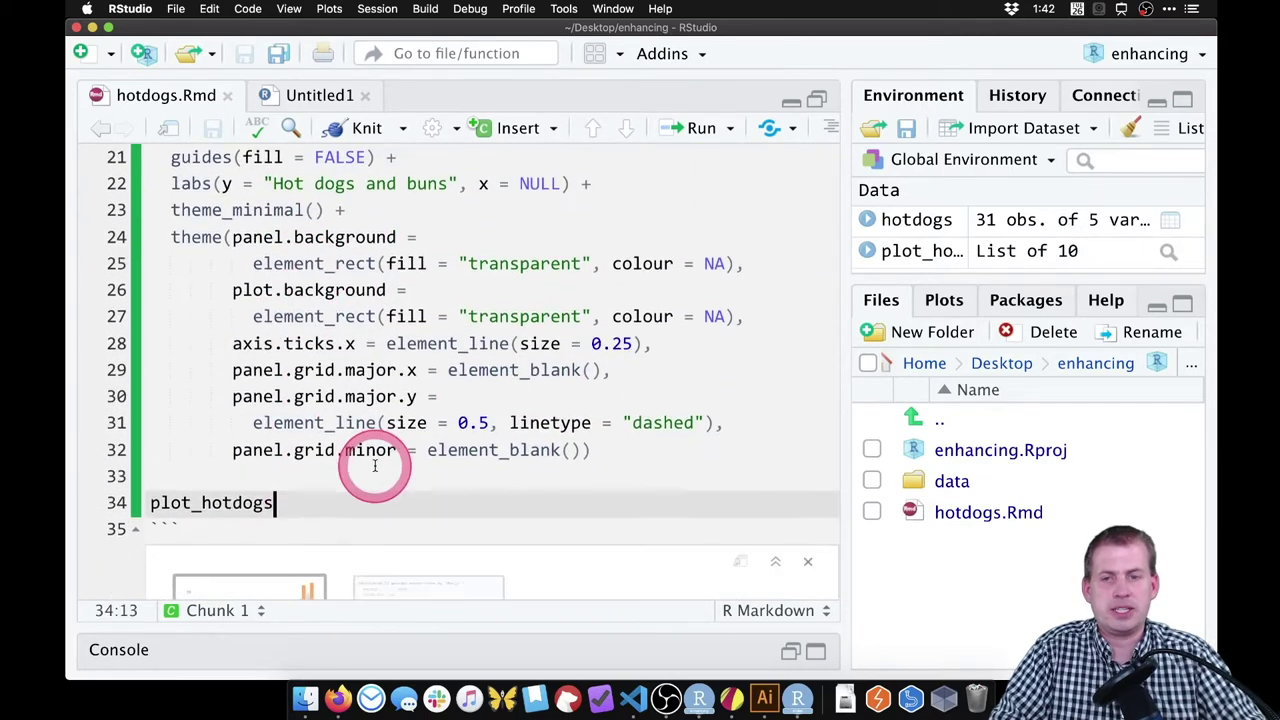
key(super+shift+Return)
click(406, 486)
click(322, 448)
click(502, 394)
scroll(502, 394, down, 5)
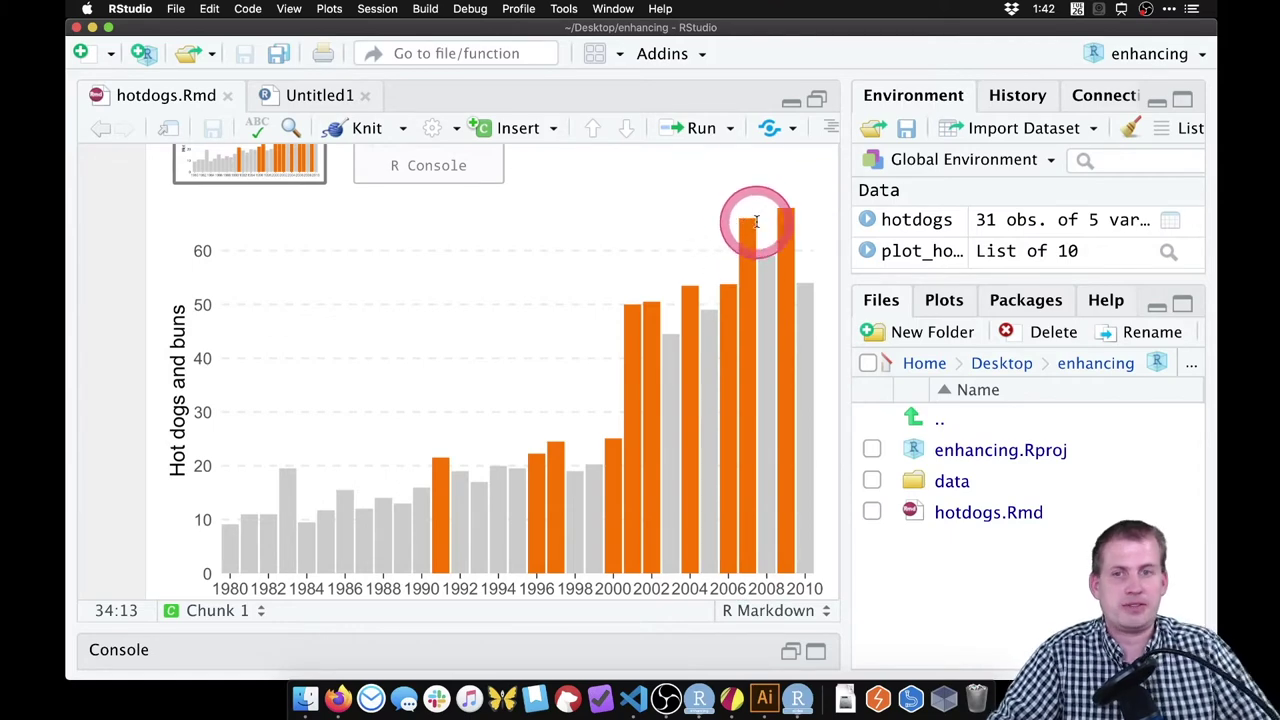
scroll(658, 324, up, 3)
scroll(660, 328, up, 10)
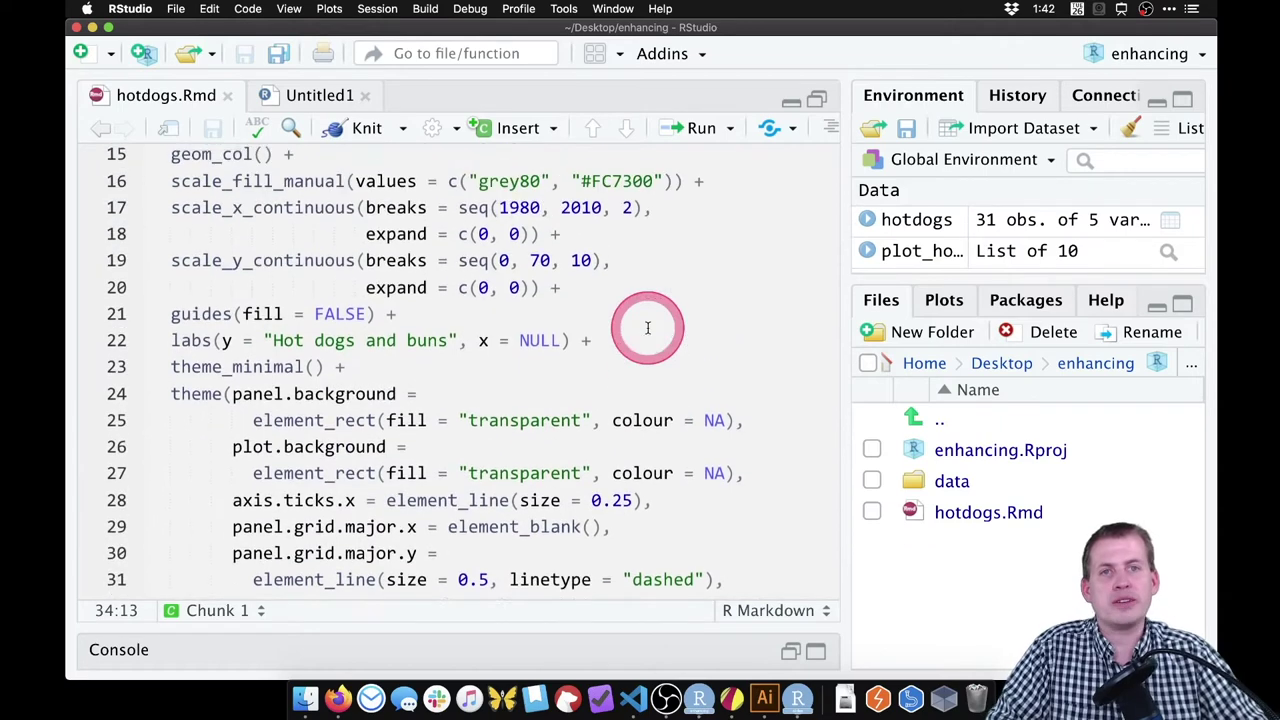
scroll(647, 328, down, 10)
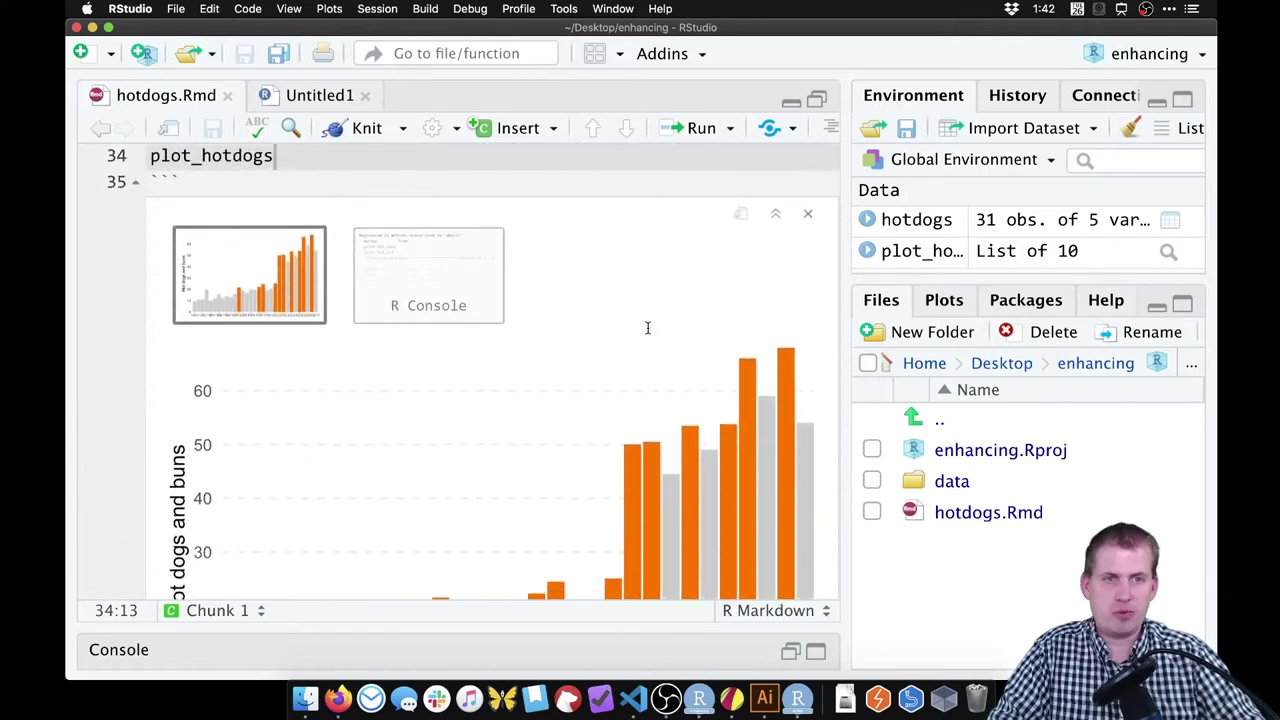
click(648, 327)
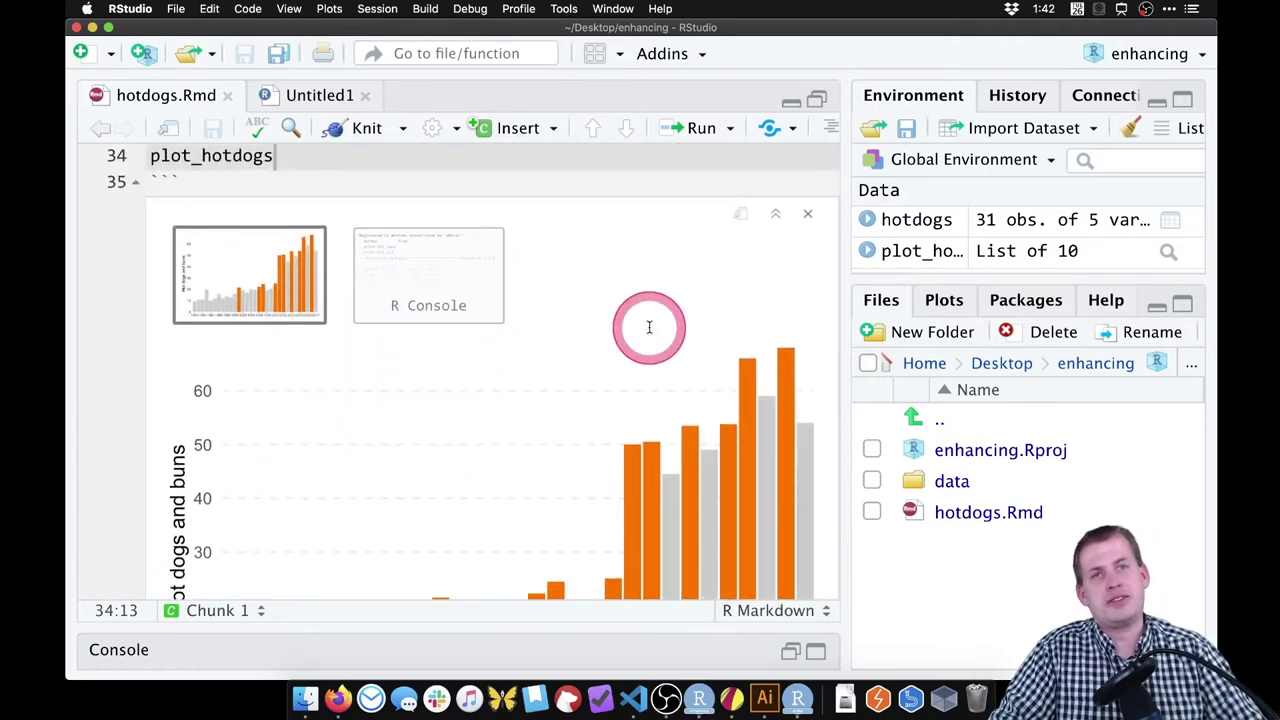
scroll(643, 325, up, 5)
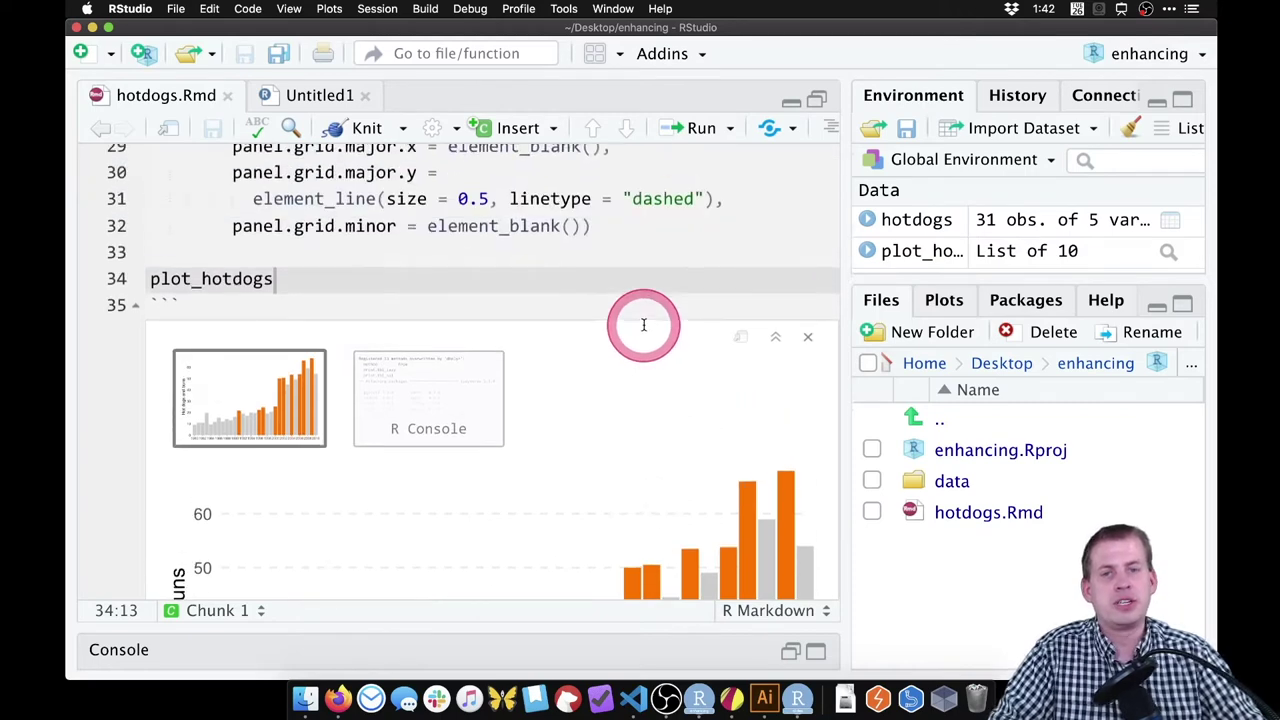
scroll(591, 451, down, 6)
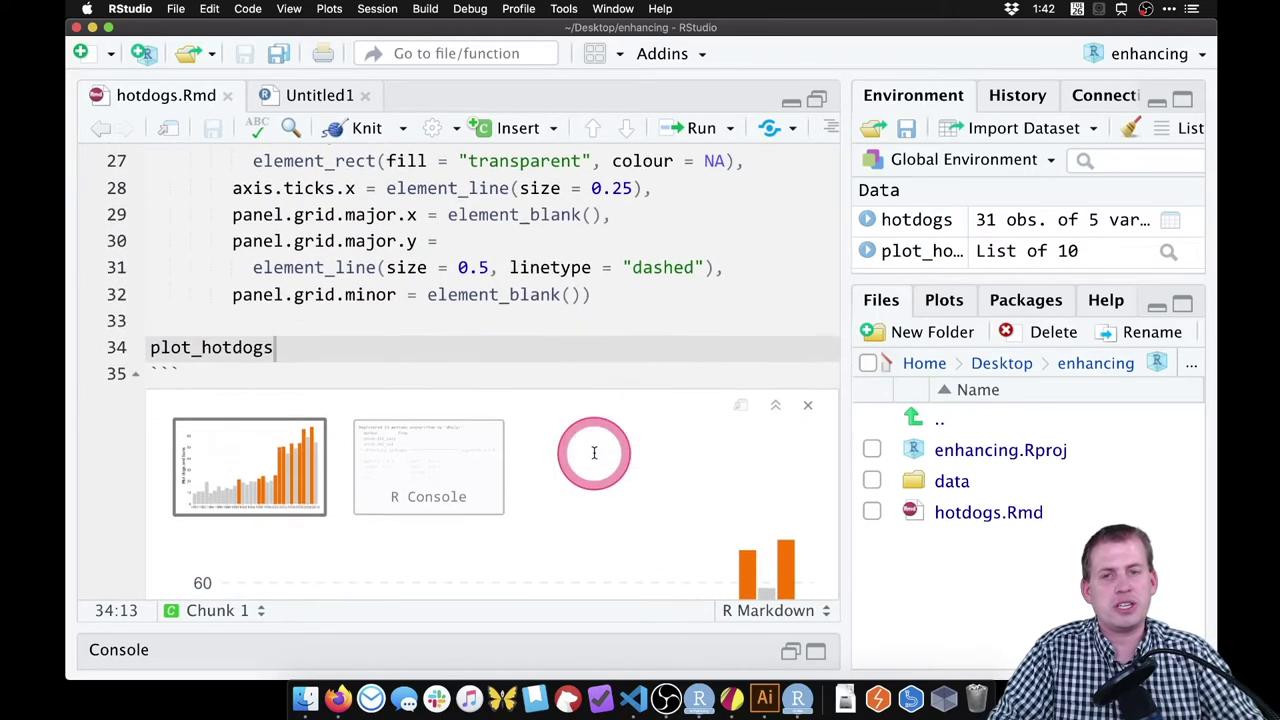
scroll(582, 447, down, 2)
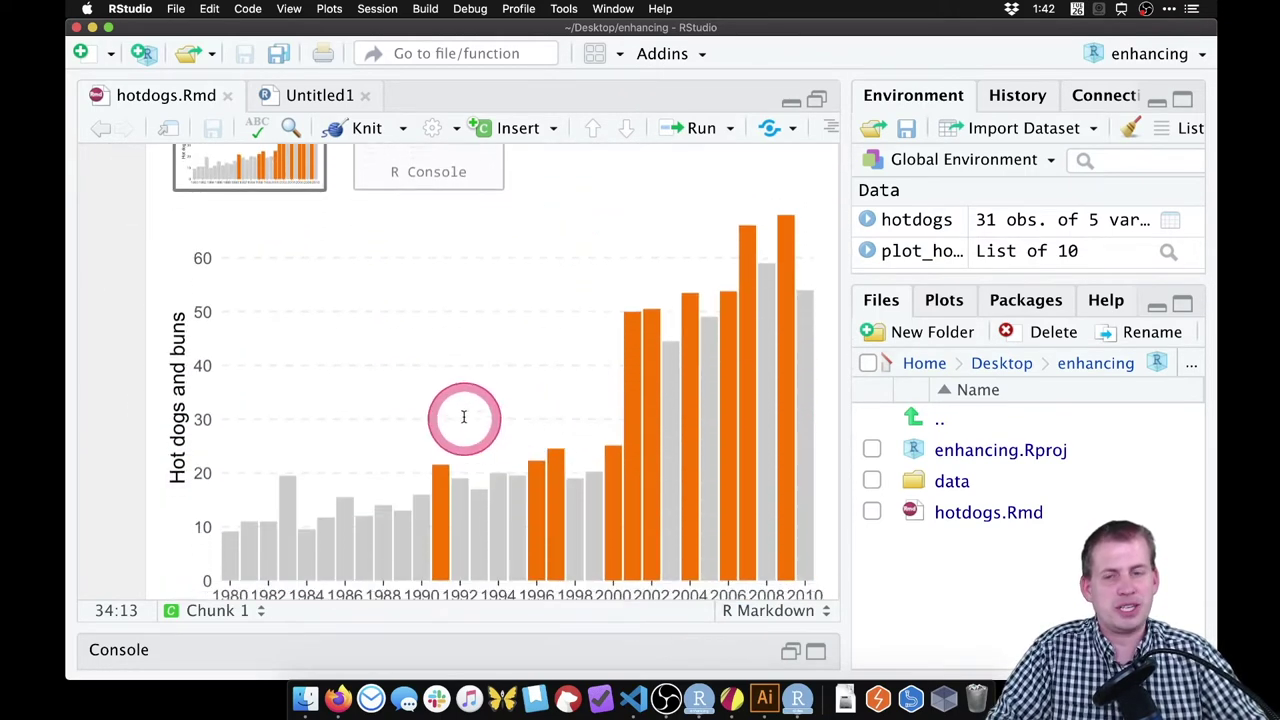
scroll(704, 424, up, 1)
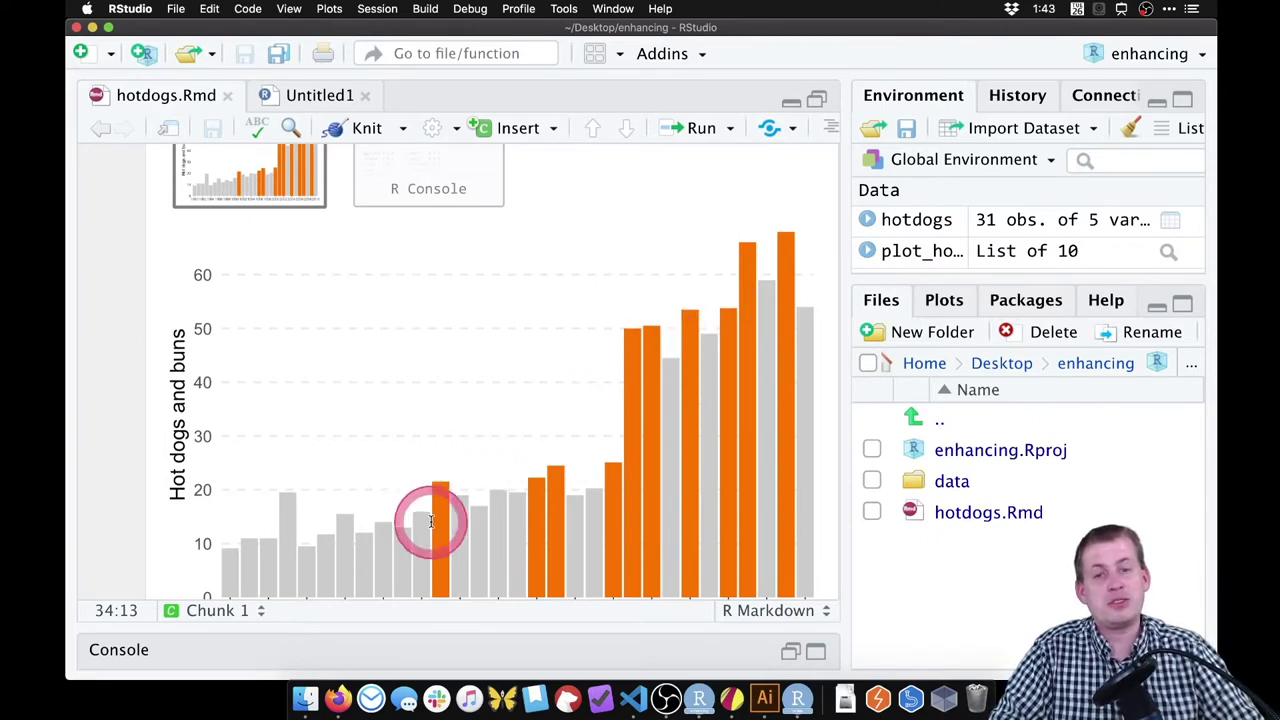
scroll(432, 516, down, 2)
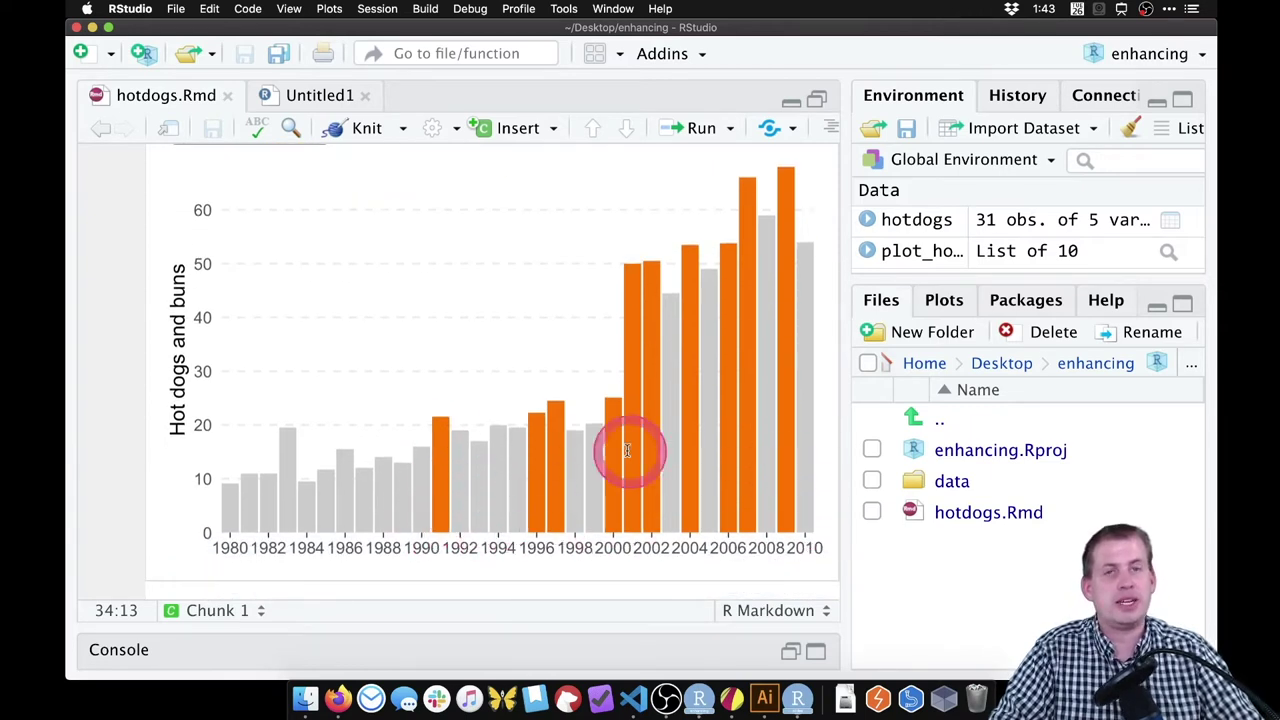
scroll(557, 412, up, 4)
scroll(557, 411, down, 2)
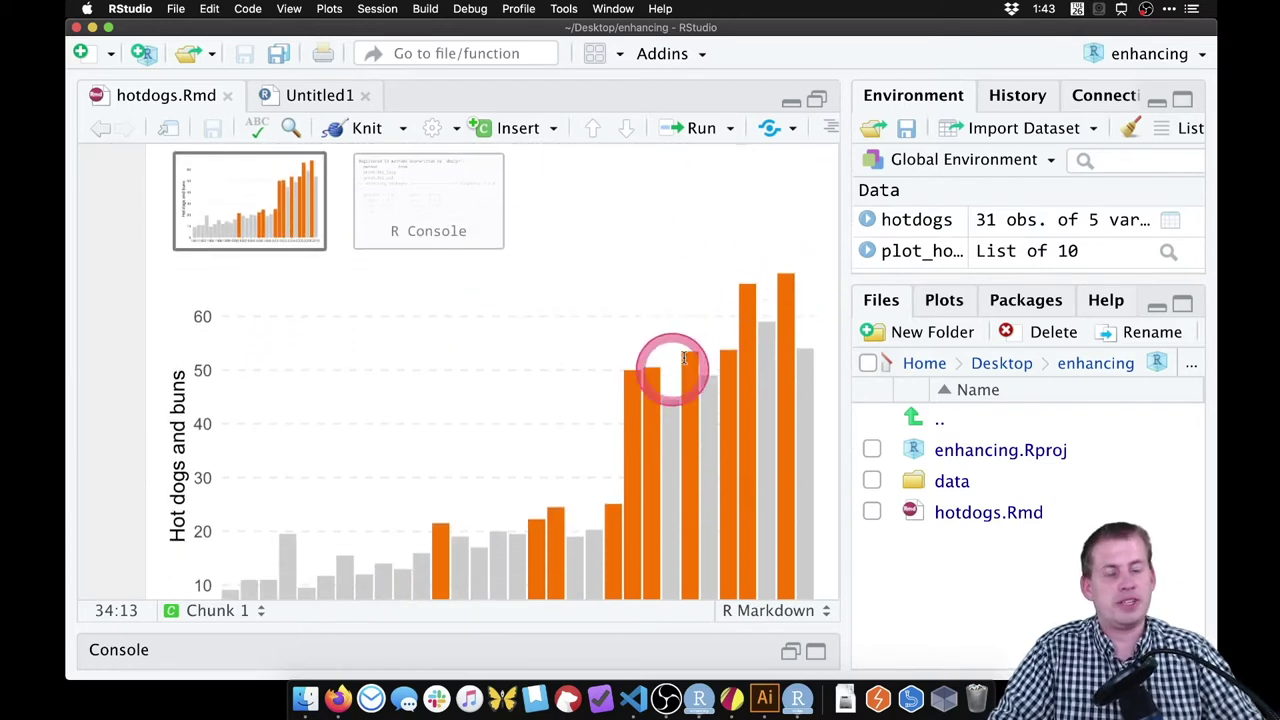
scroll(737, 320, up, 1)
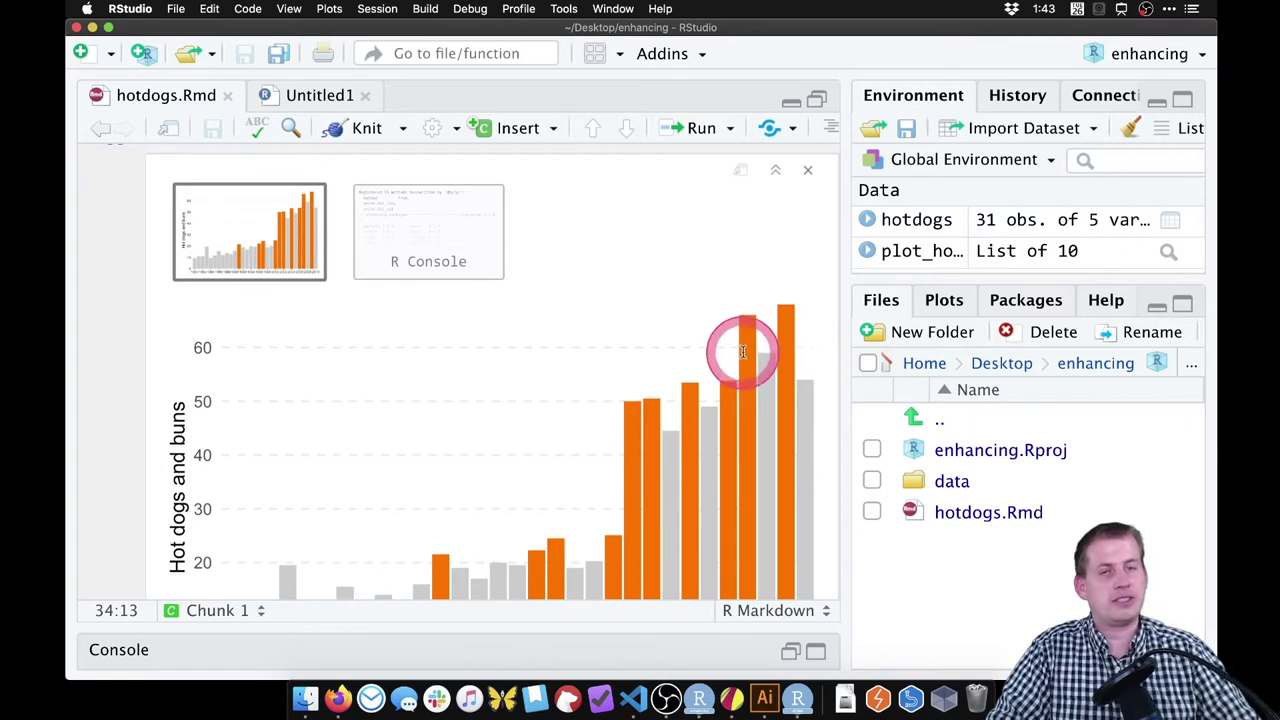
scroll(743, 352, down, 1)
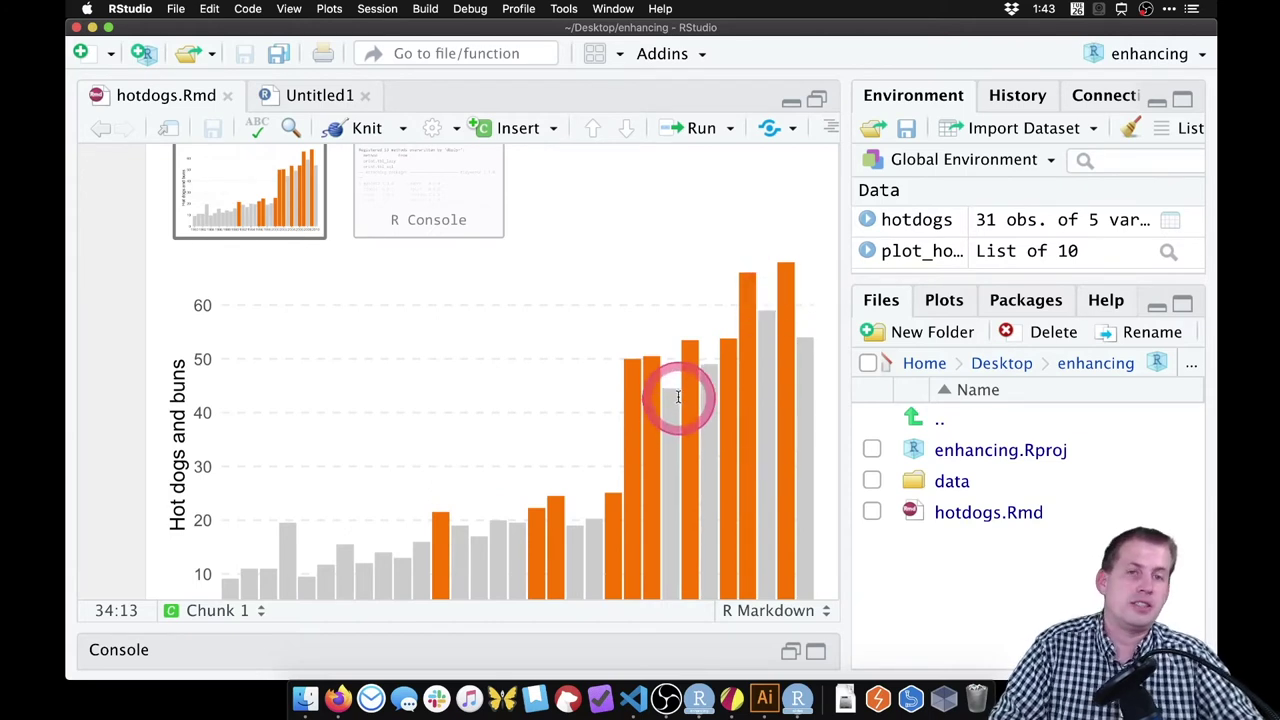
scroll(677, 395, down, 3)
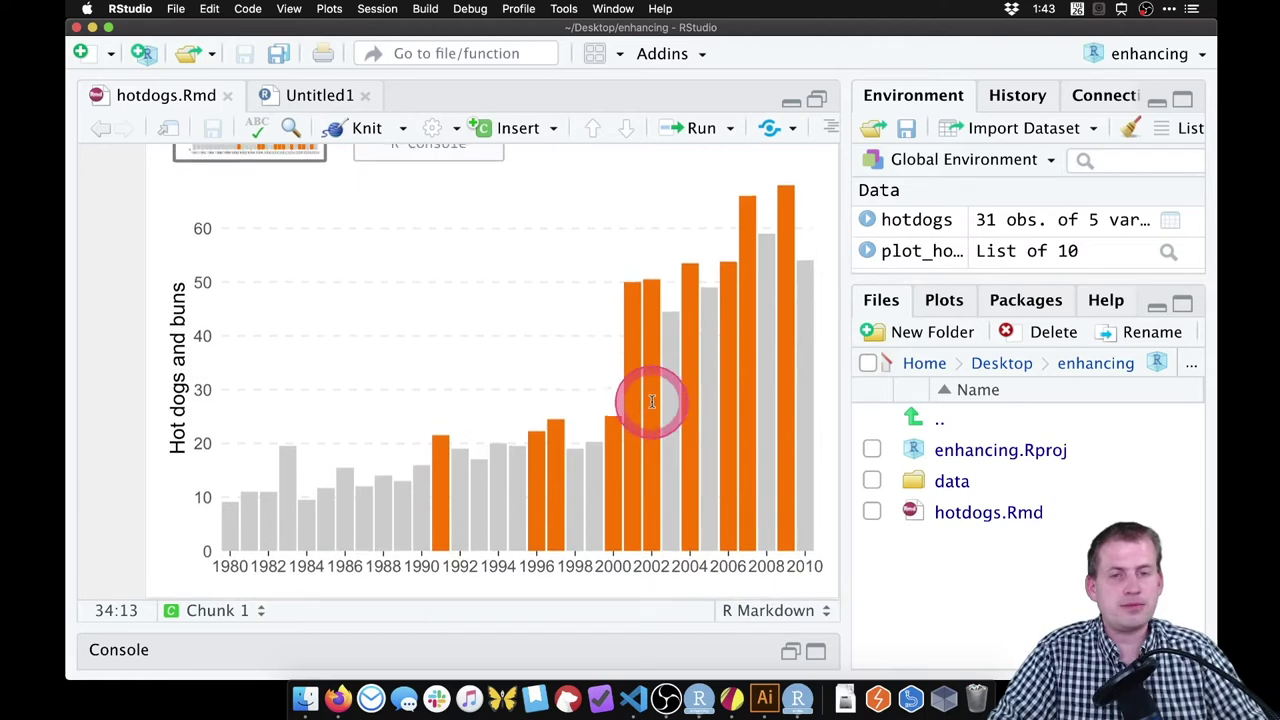
scroll(650, 400, up, 2)
scroll(640, 470, up, 6)
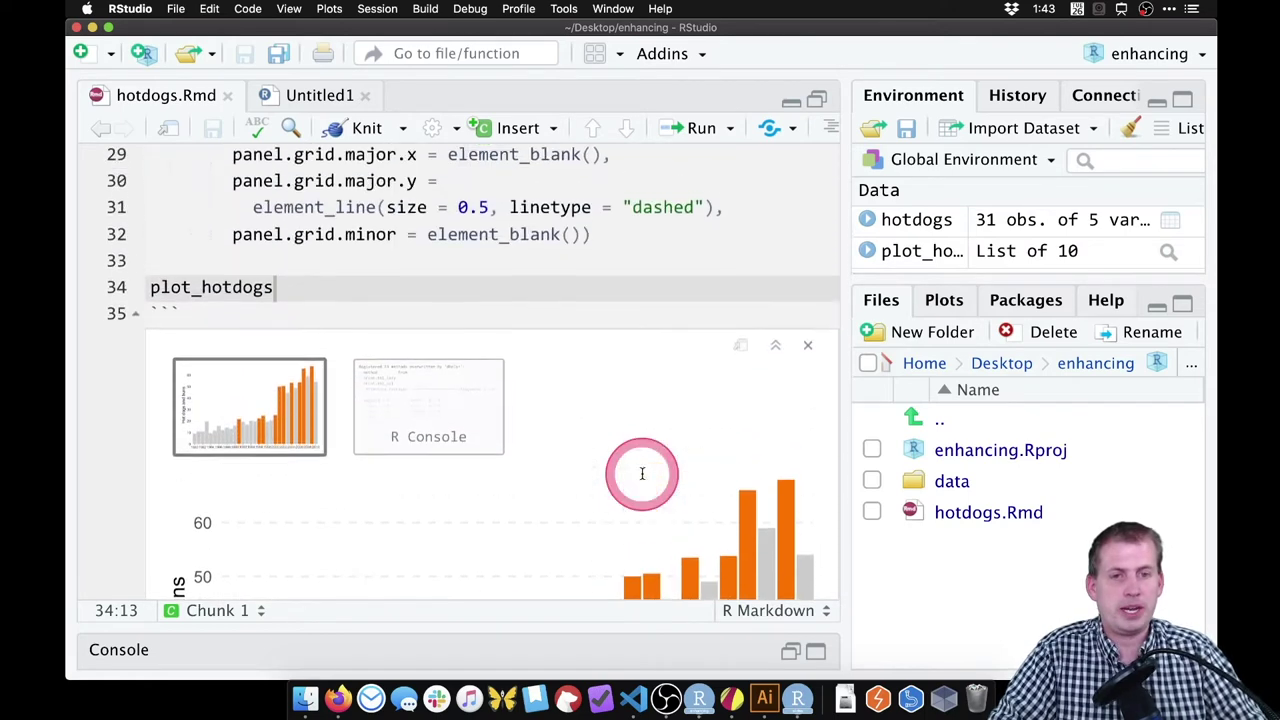
scroll(642, 473, up, 7)
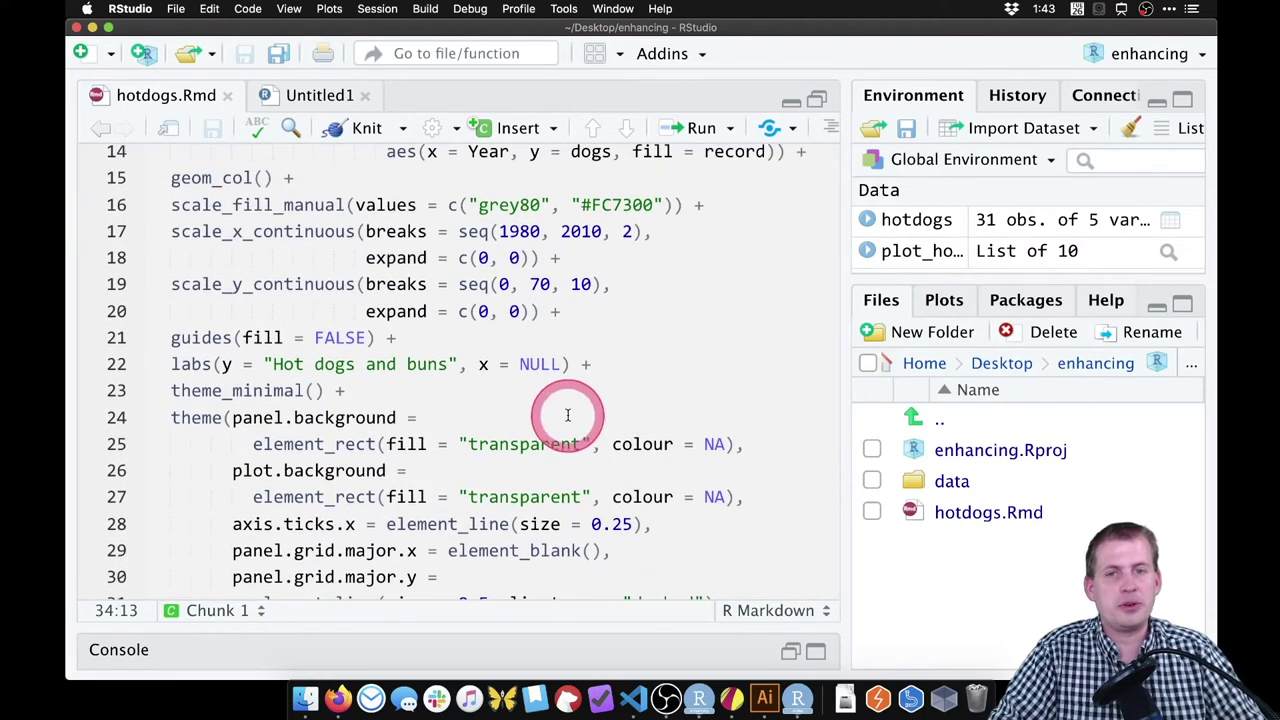
click(305, 248)
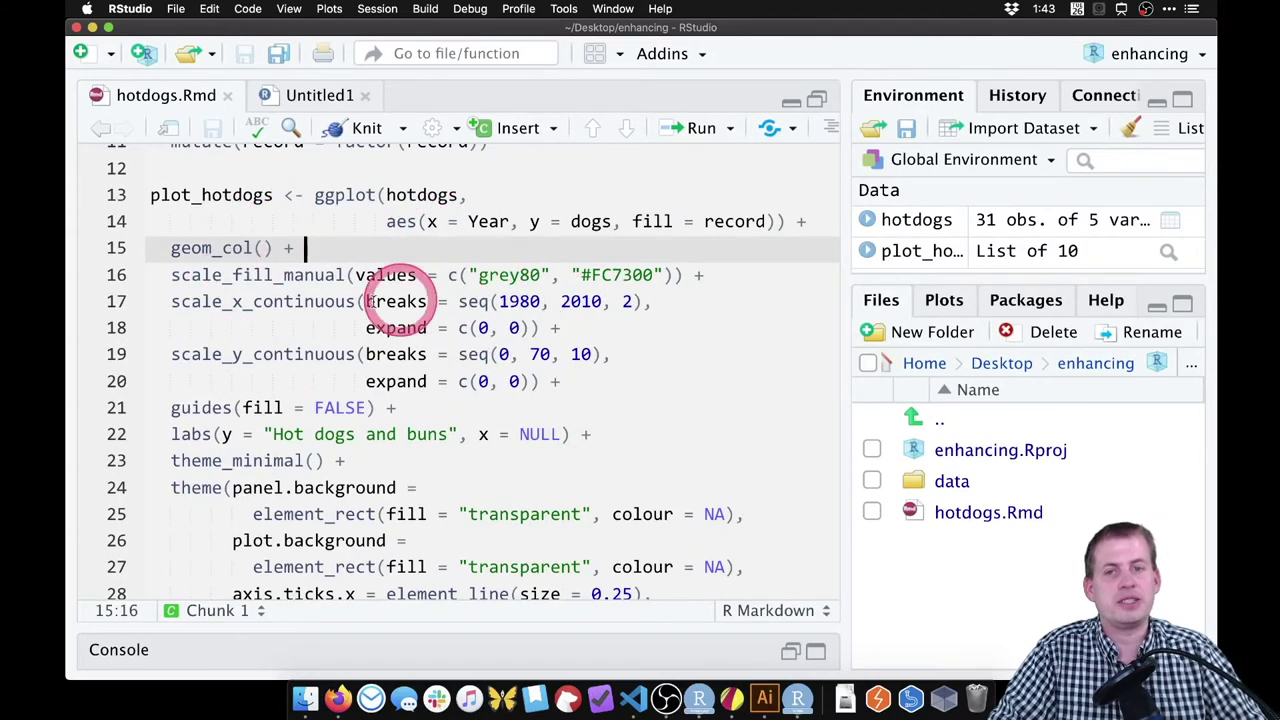
drag(458, 327, 522, 328)
scroll(551, 355, down, 5)
scroll(505, 470, down, 5)
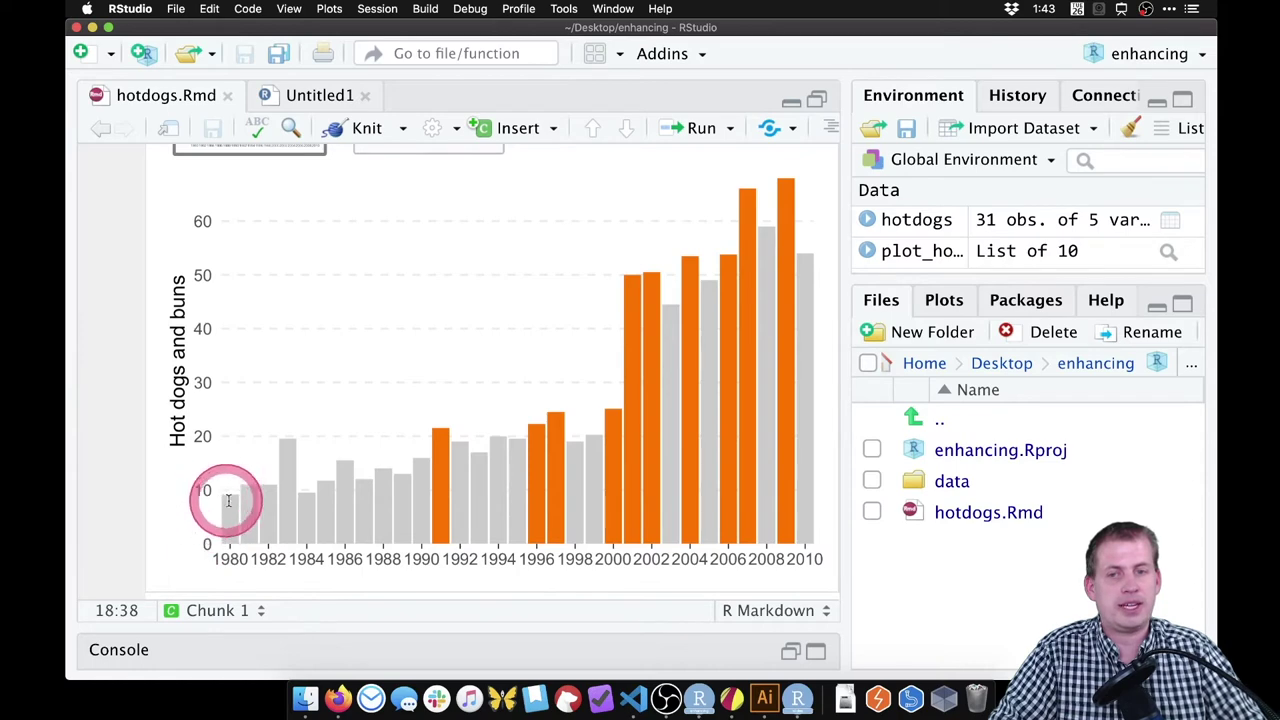
scroll(290, 460, up, 10)
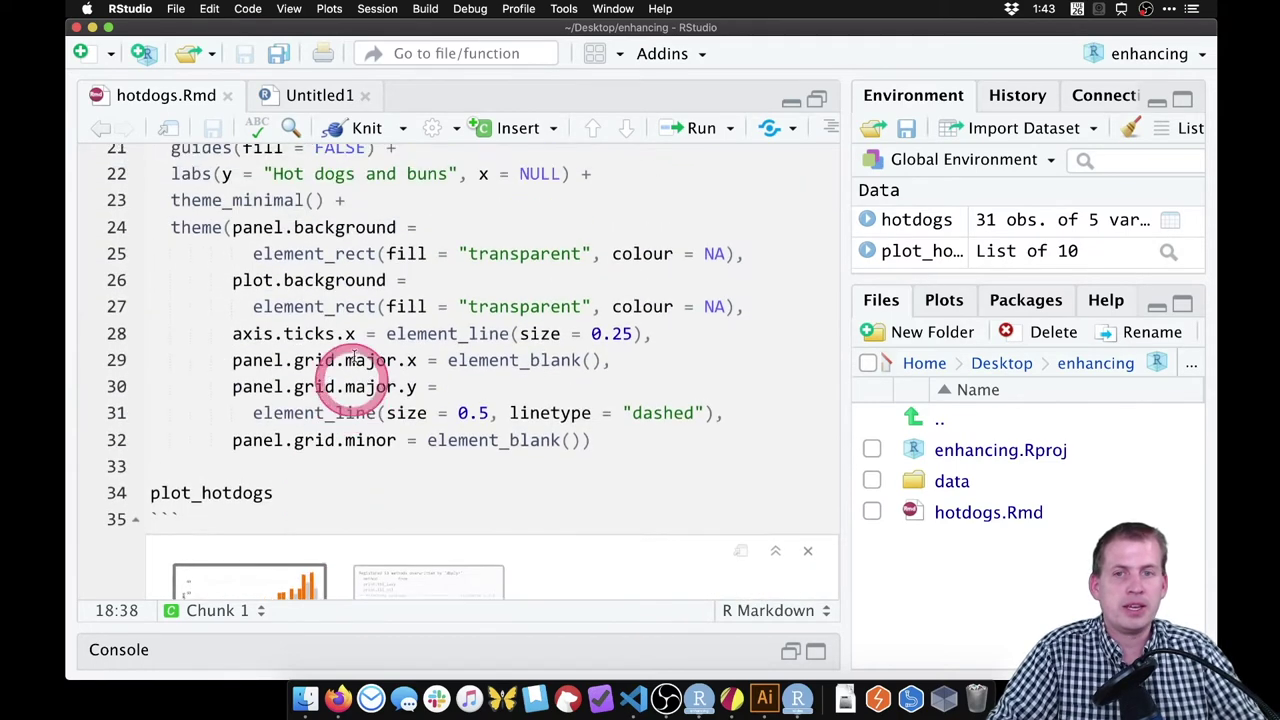
scroll(350, 336, up, 3)
drag(243, 258, 551, 531)
scroll(466, 506, down, 3)
click(380, 514)
scroll(509, 471, down, 5)
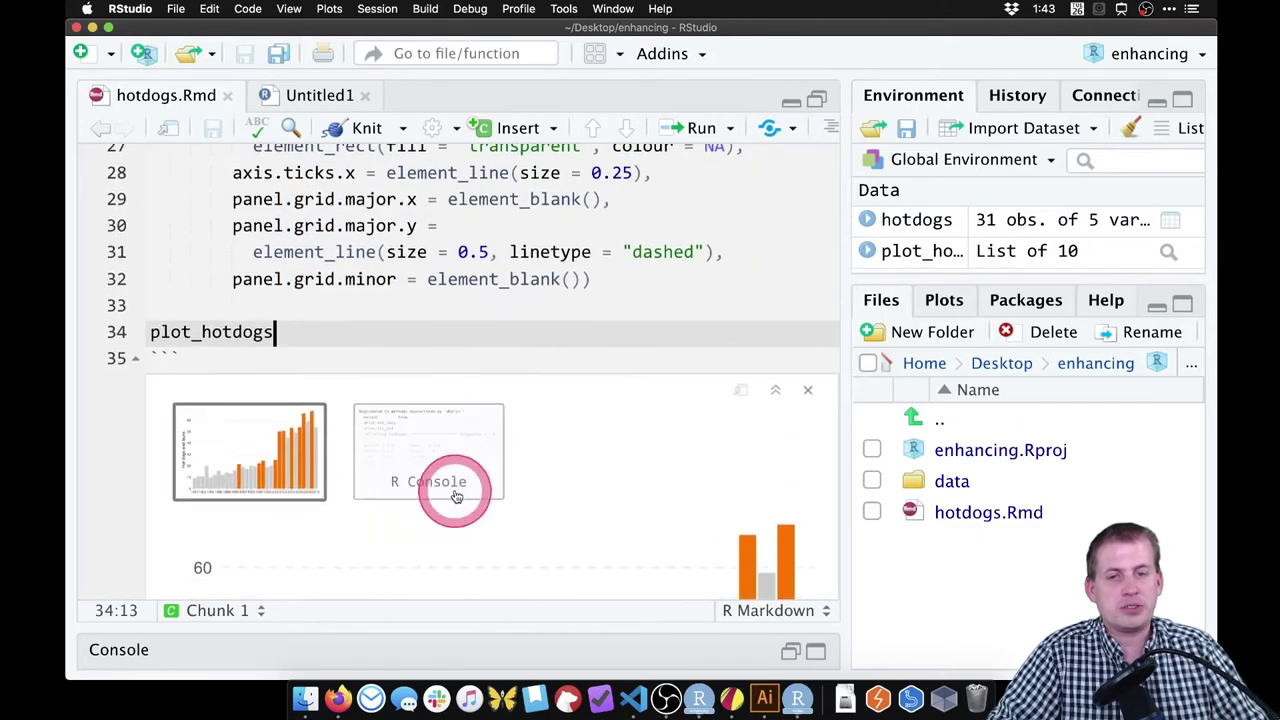
double_click(229, 334)
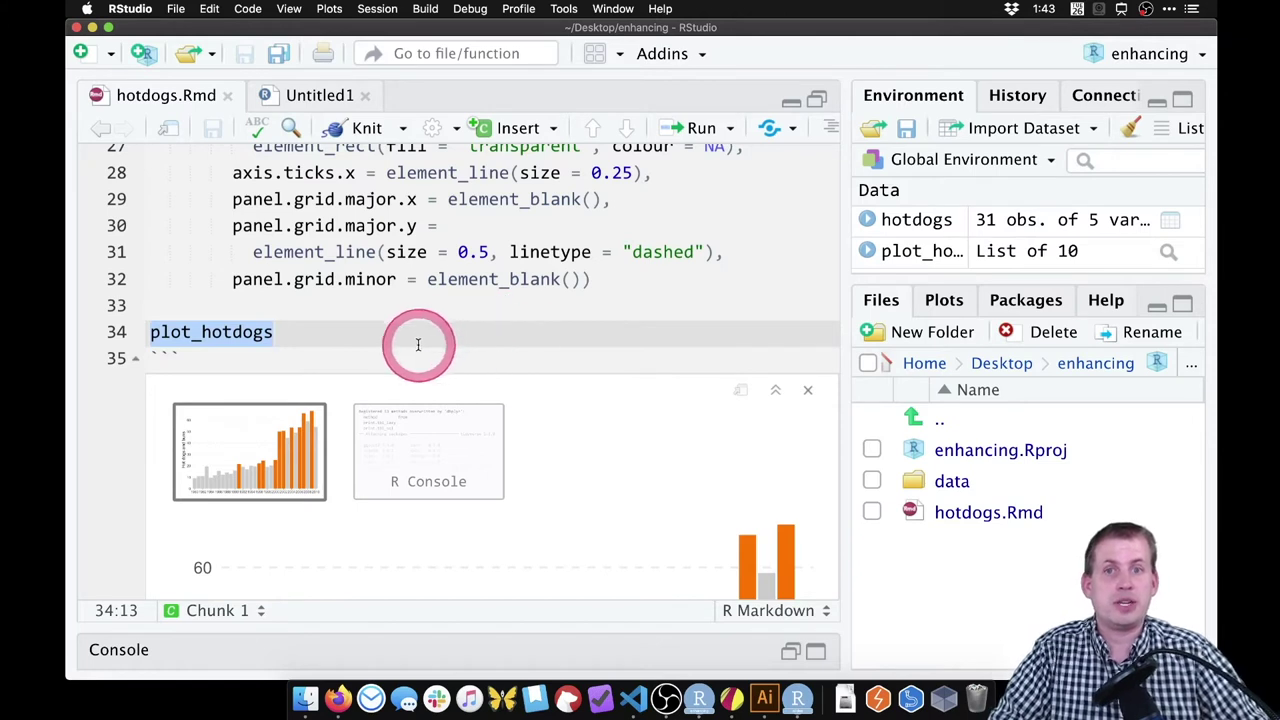
click(450, 332)
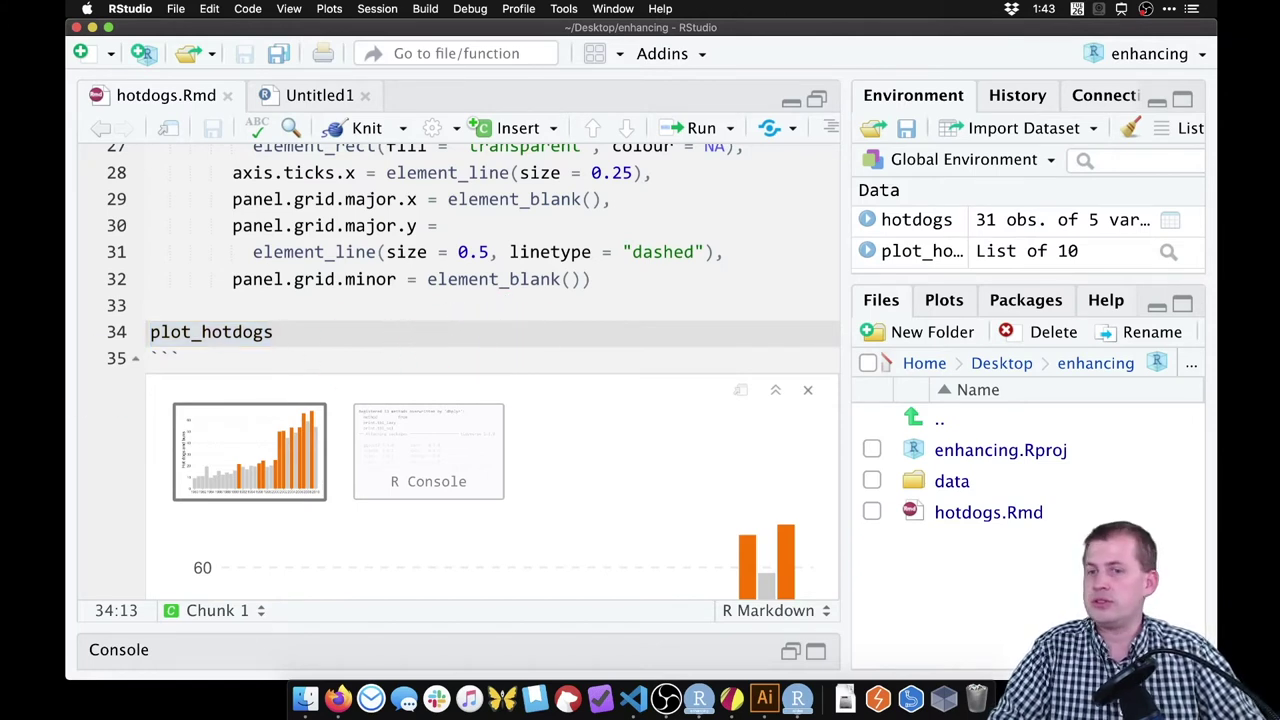
click(412, 552)
click(700, 700)
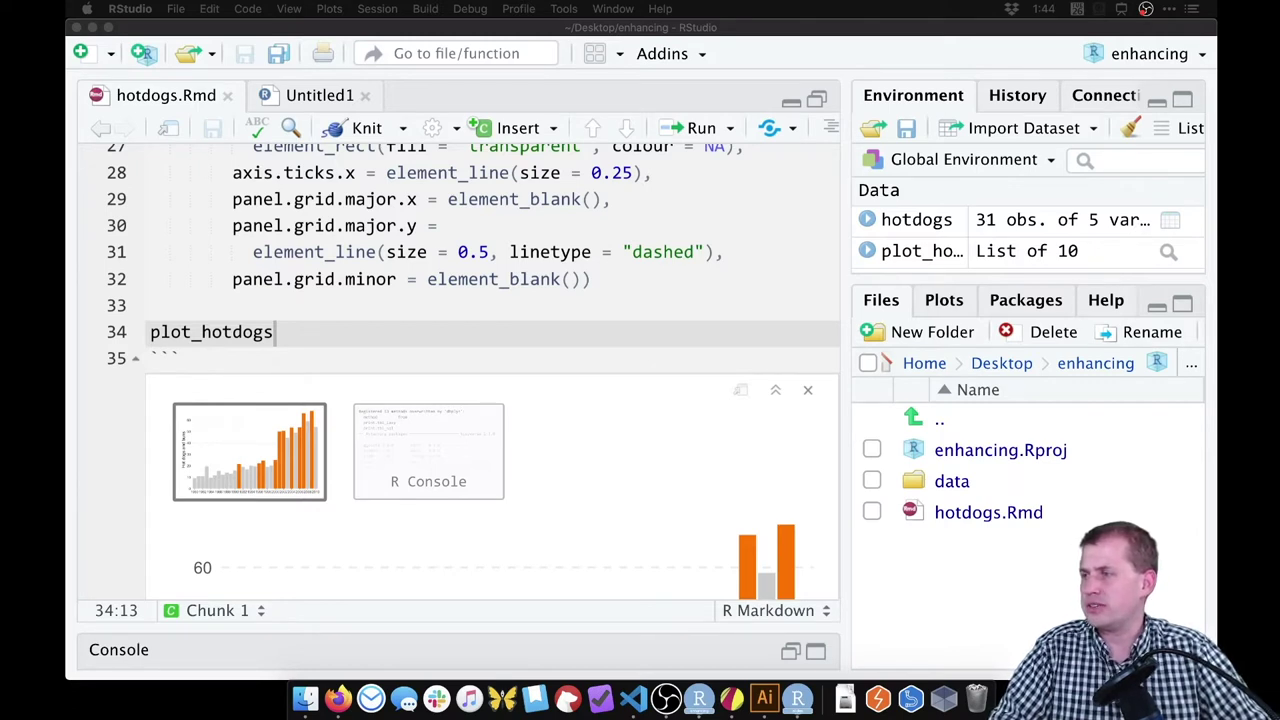
Step: Paste a ggsave call below plot_hotdogs and delete output/ from its filename
click(343, 330)
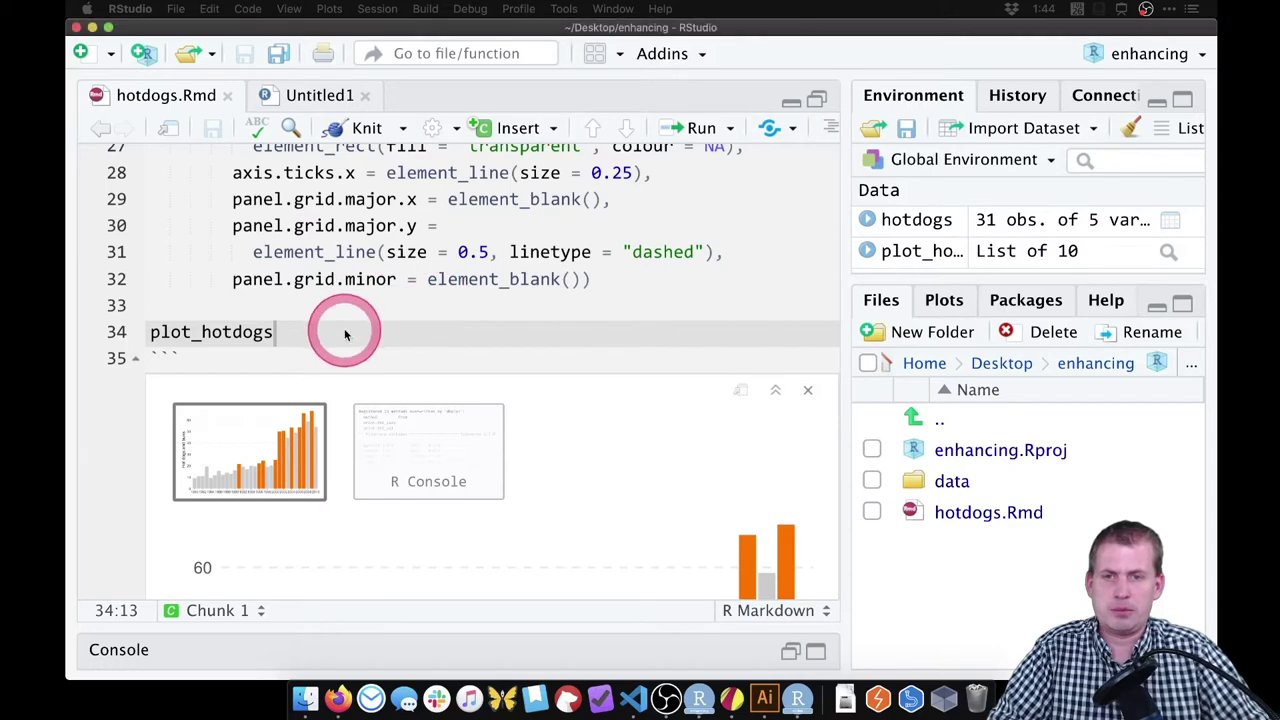
key(Return)
key(Return)
text(ggsave(plot_hotdogs, filename = "output/hotdogs.pdf", device = cairo_pdf,        width = 7, height = 4, units = "in", bg = "transparent"))
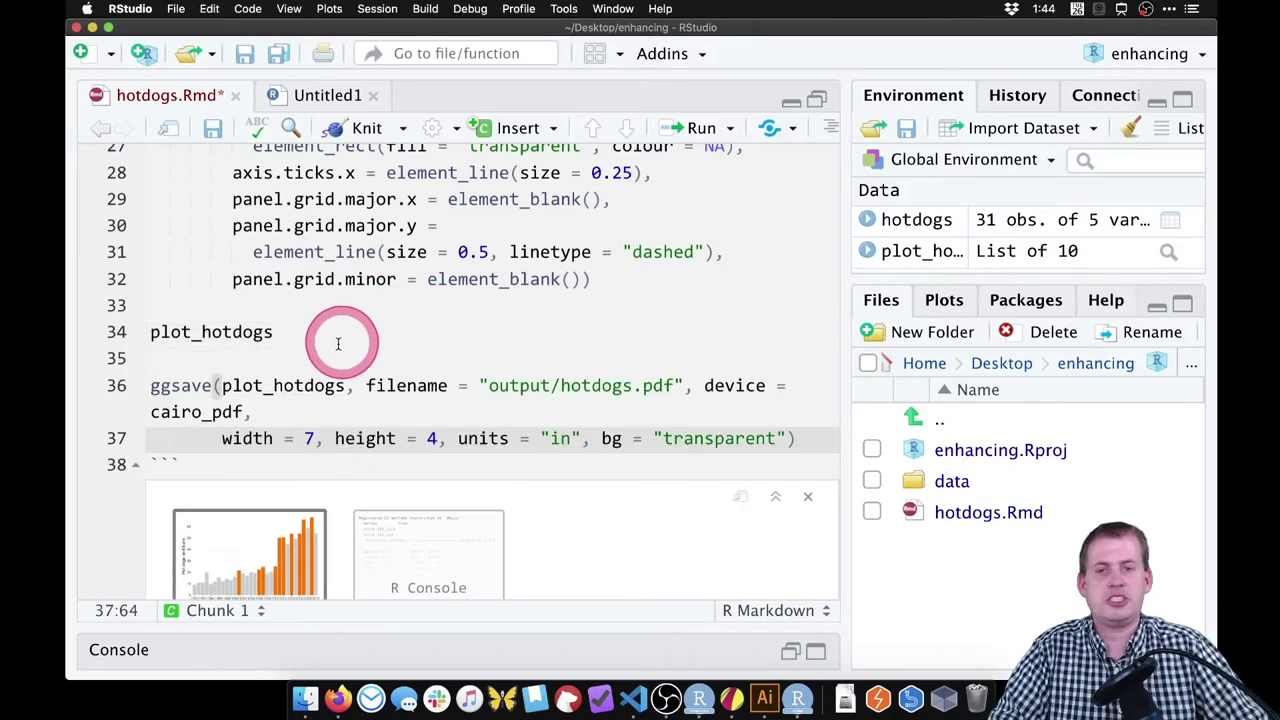
click(318, 385)
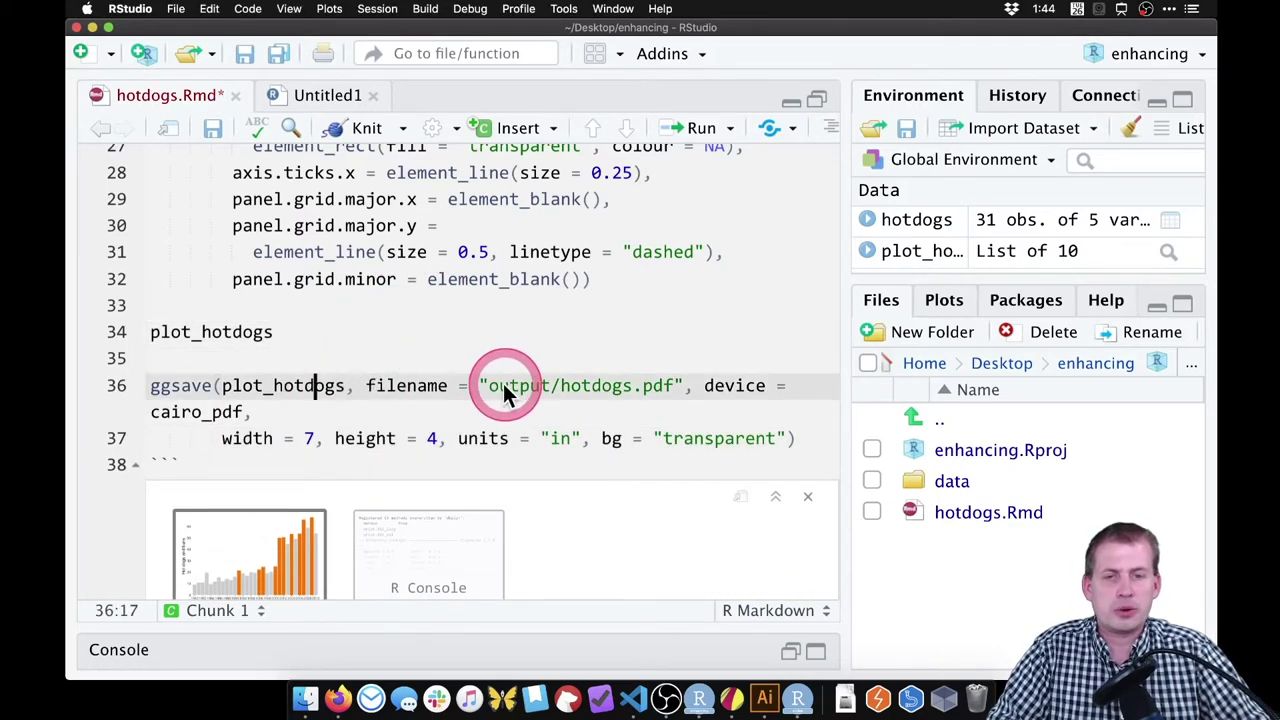
drag(489, 385, 558, 386)
key(BackSpace)
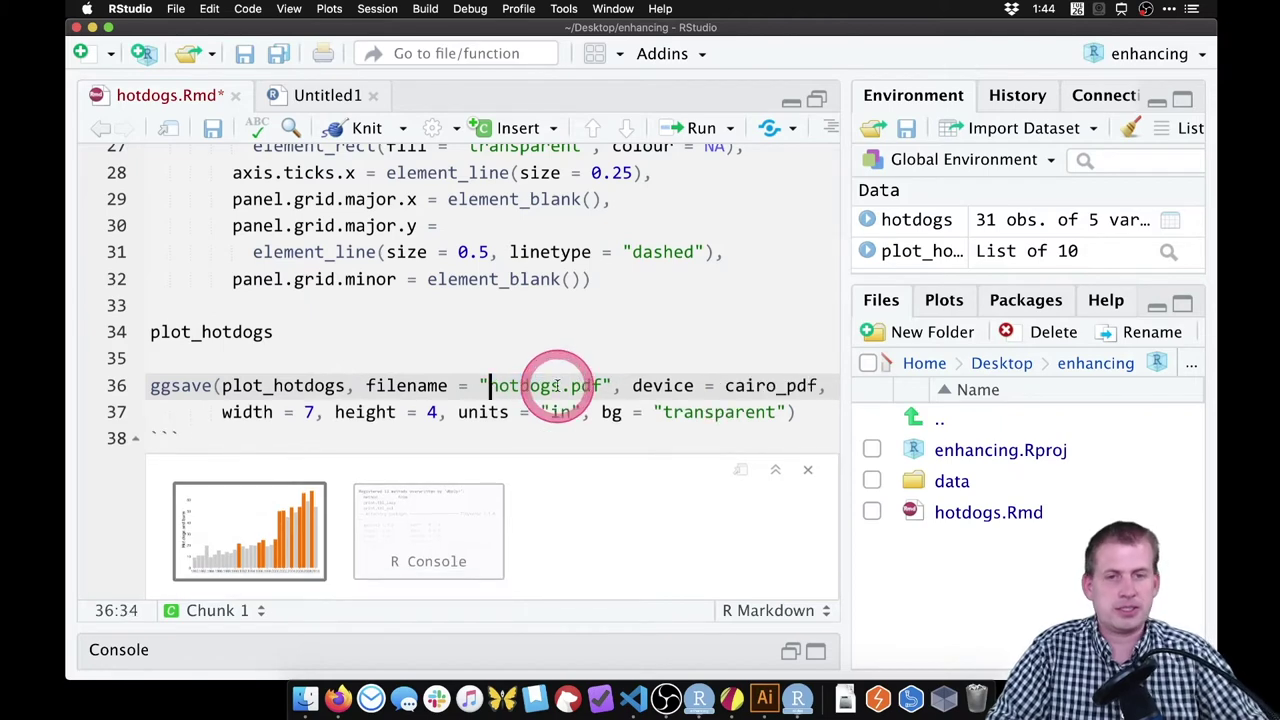
click(606, 364)
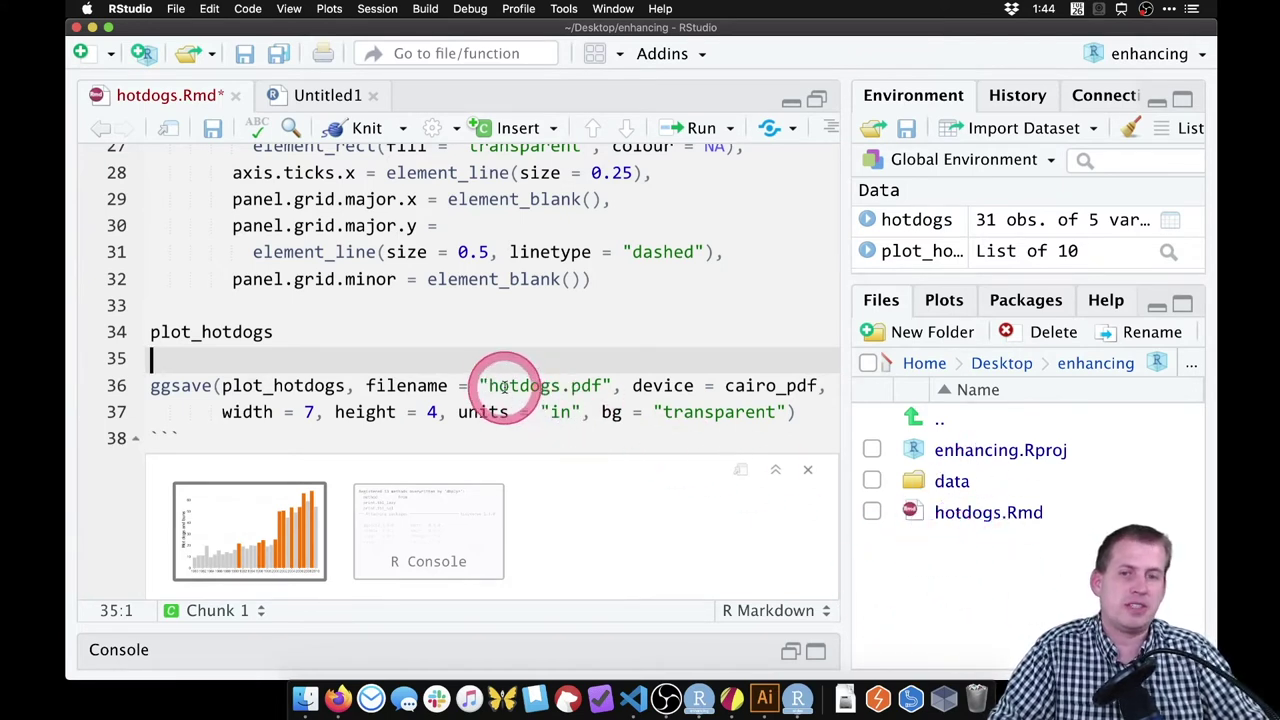
Step: Review the hotdogs.pdf filename and device = cairo_pdf arguments
drag(489, 386, 605, 386)
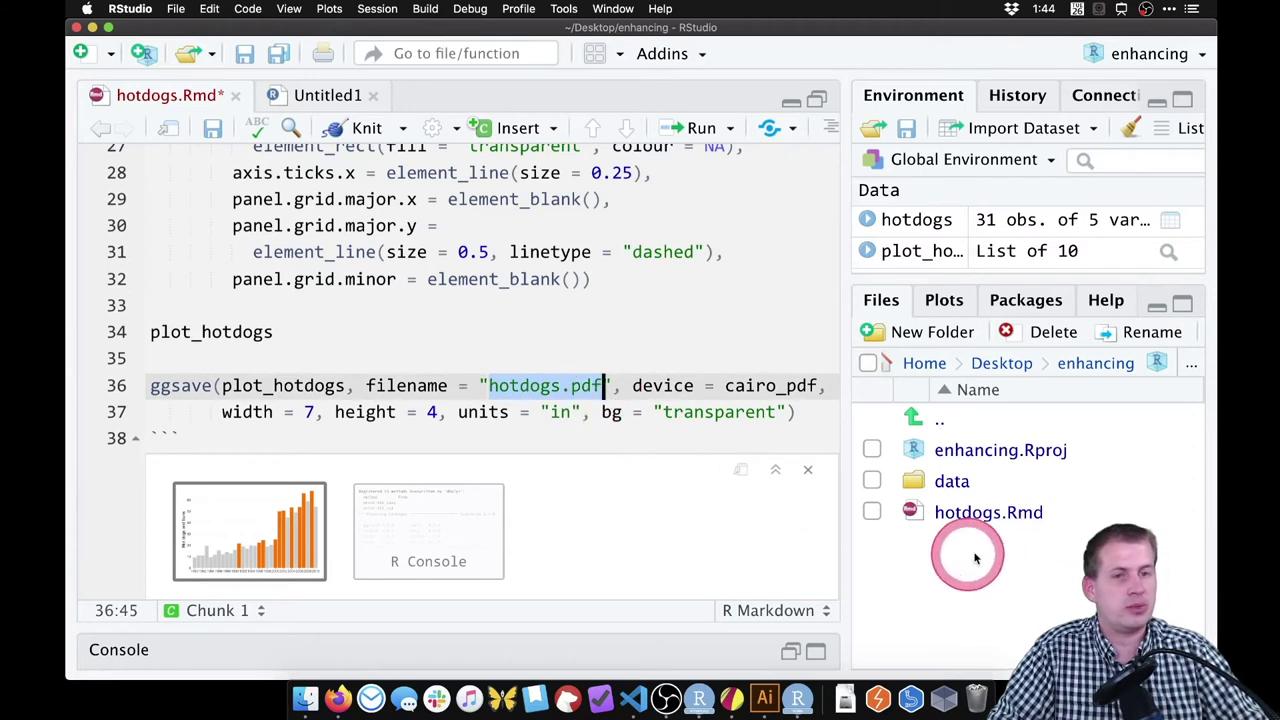
click(645, 385)
drag(726, 385, 808, 385)
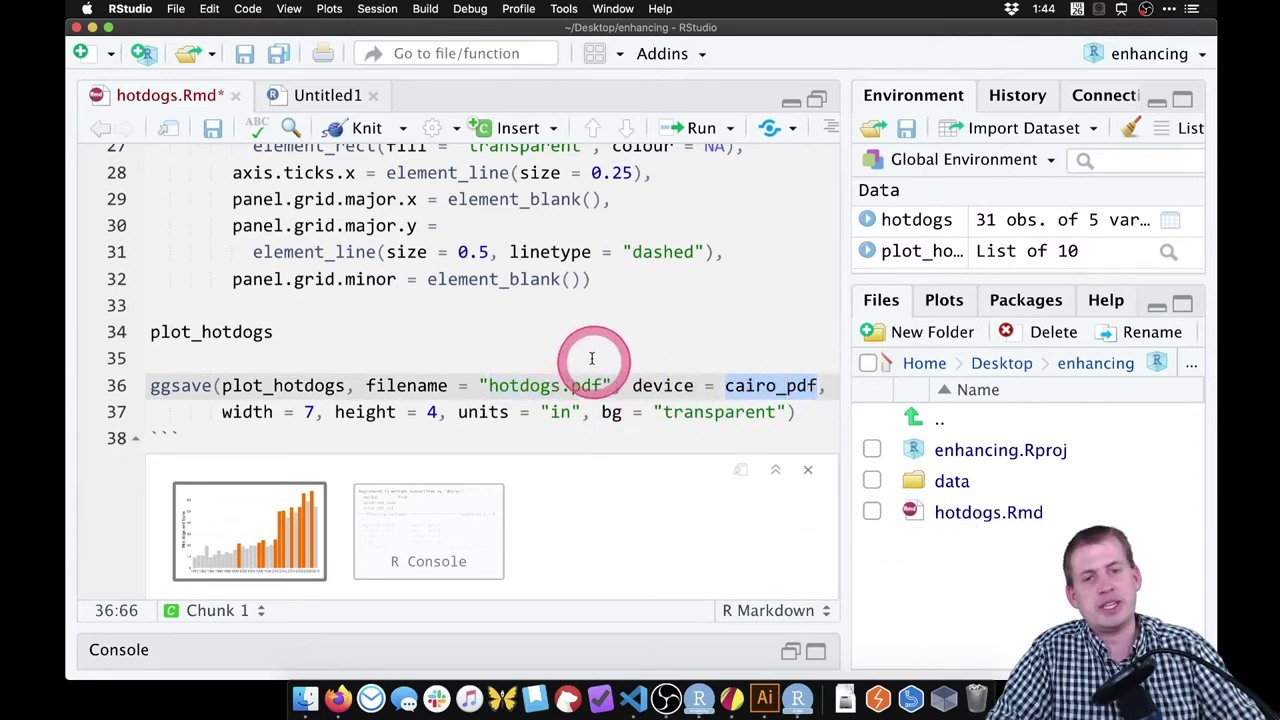
scroll(525, 308, up, 4)
scroll(525, 308, down, 3)
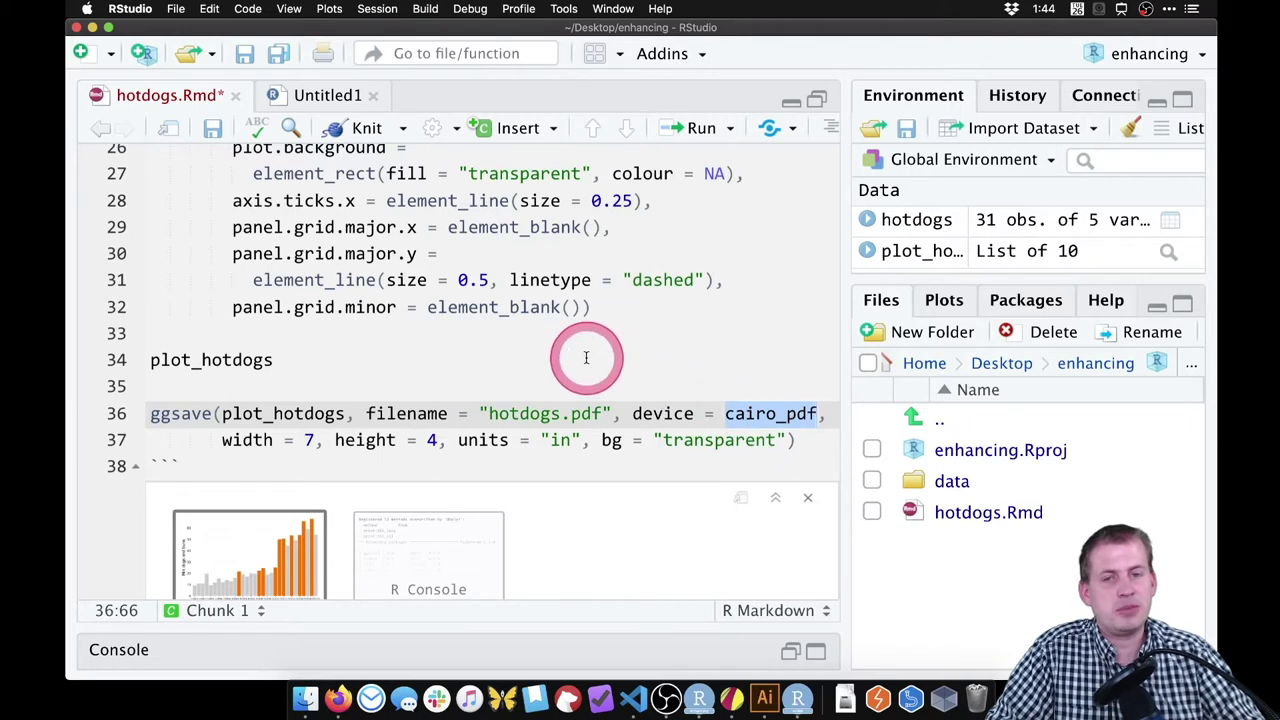
scroll(585, 355, down, 1)
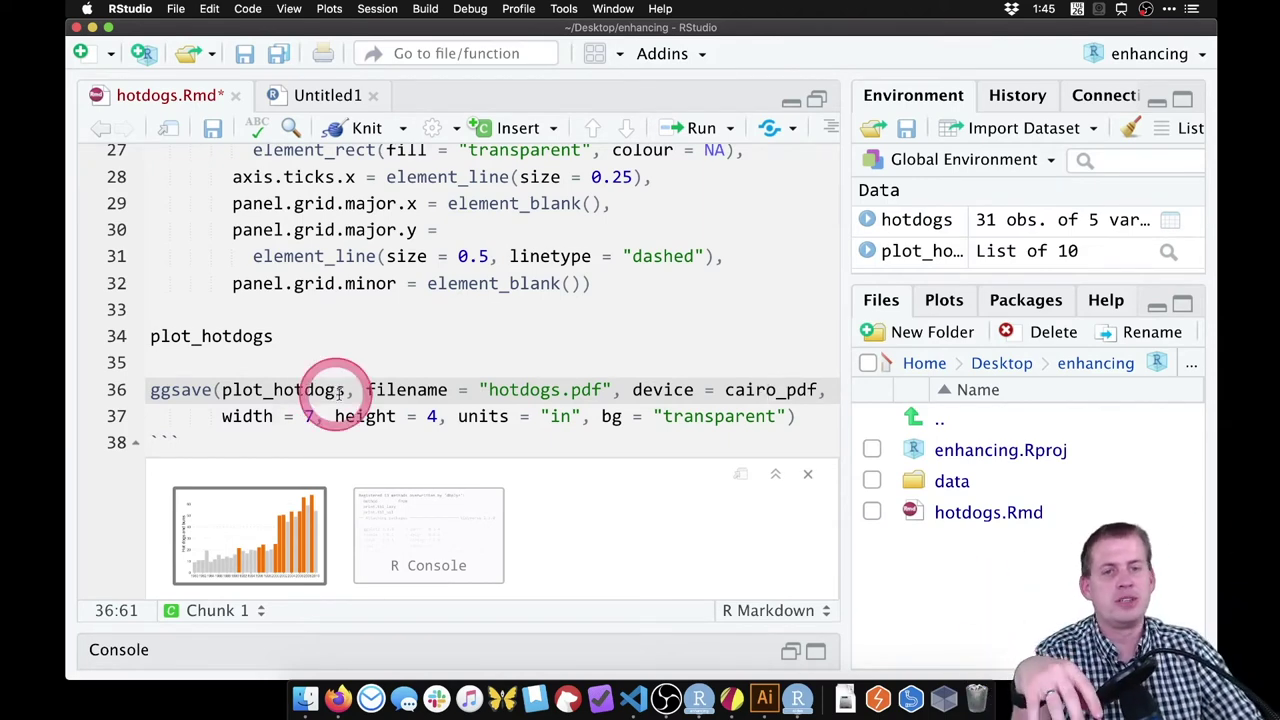
double_click(777, 391)
drag(777, 391, 652, 393)
click(786, 405)
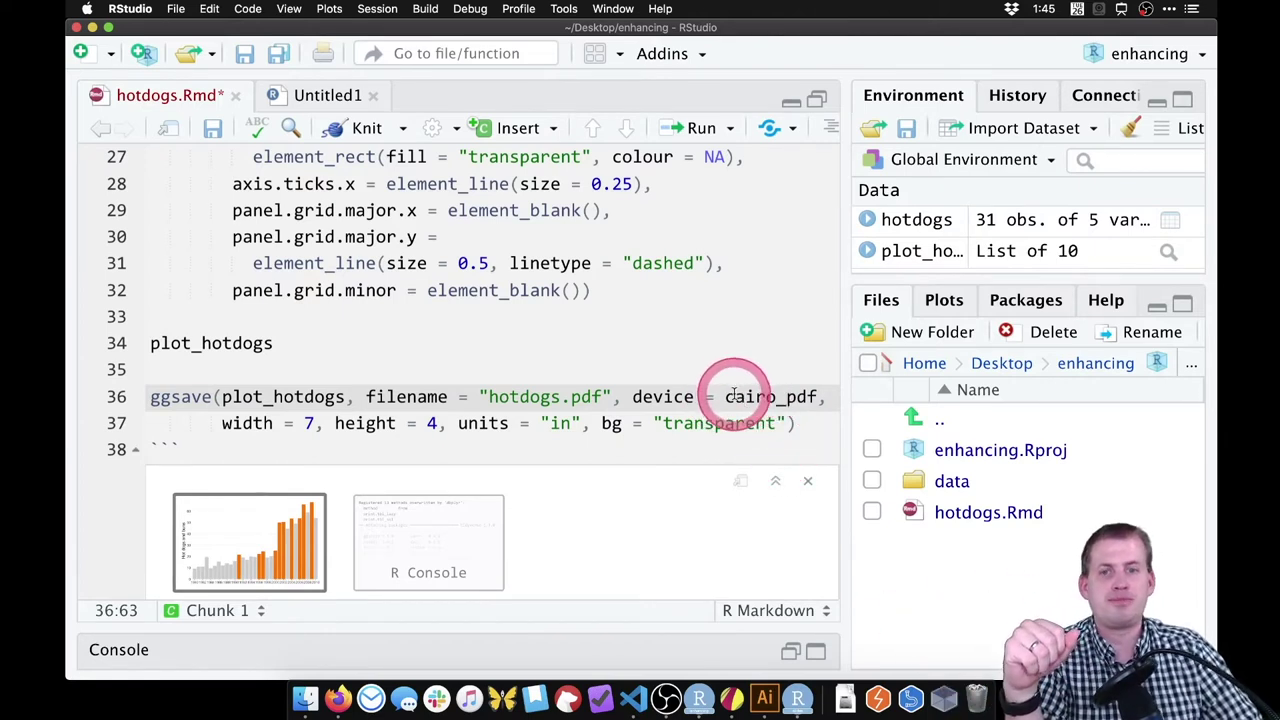
Step: Review the width 7, height 4, units "in" and transparent bg arguments
click(224, 423)
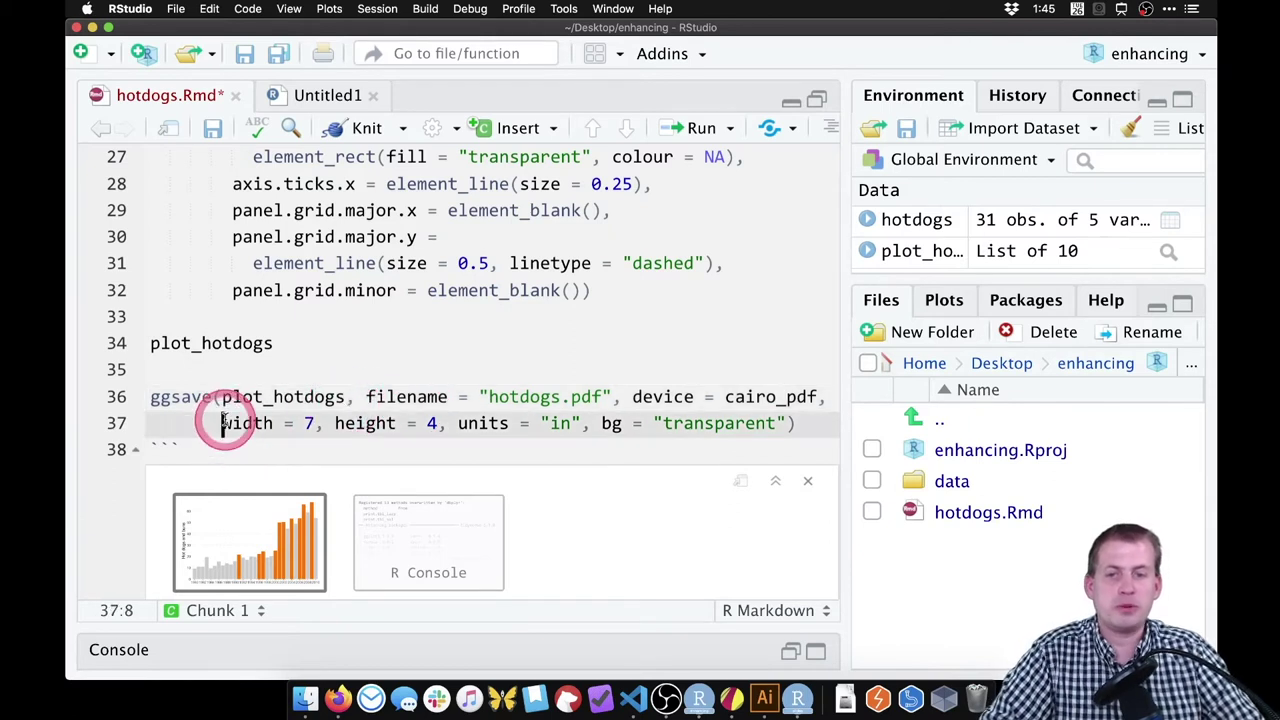
drag(224, 423, 440, 423)
double_click(562, 423)
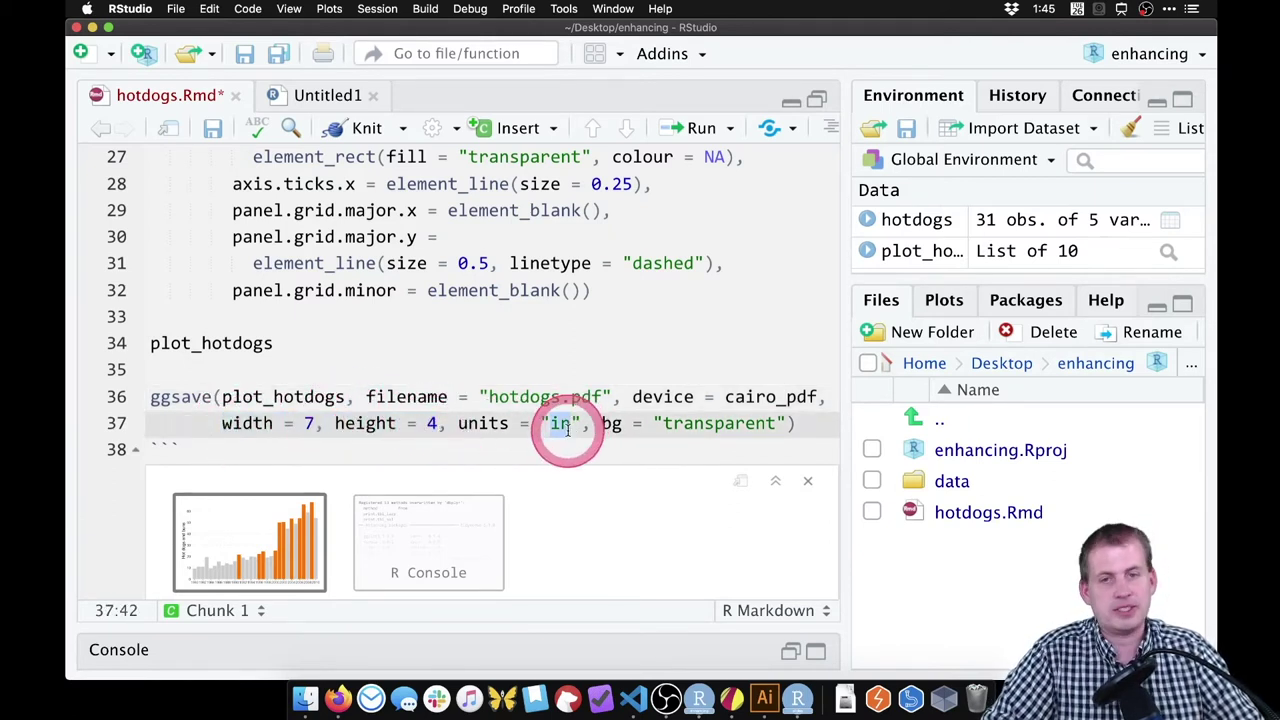
drag(603, 424, 778, 423)
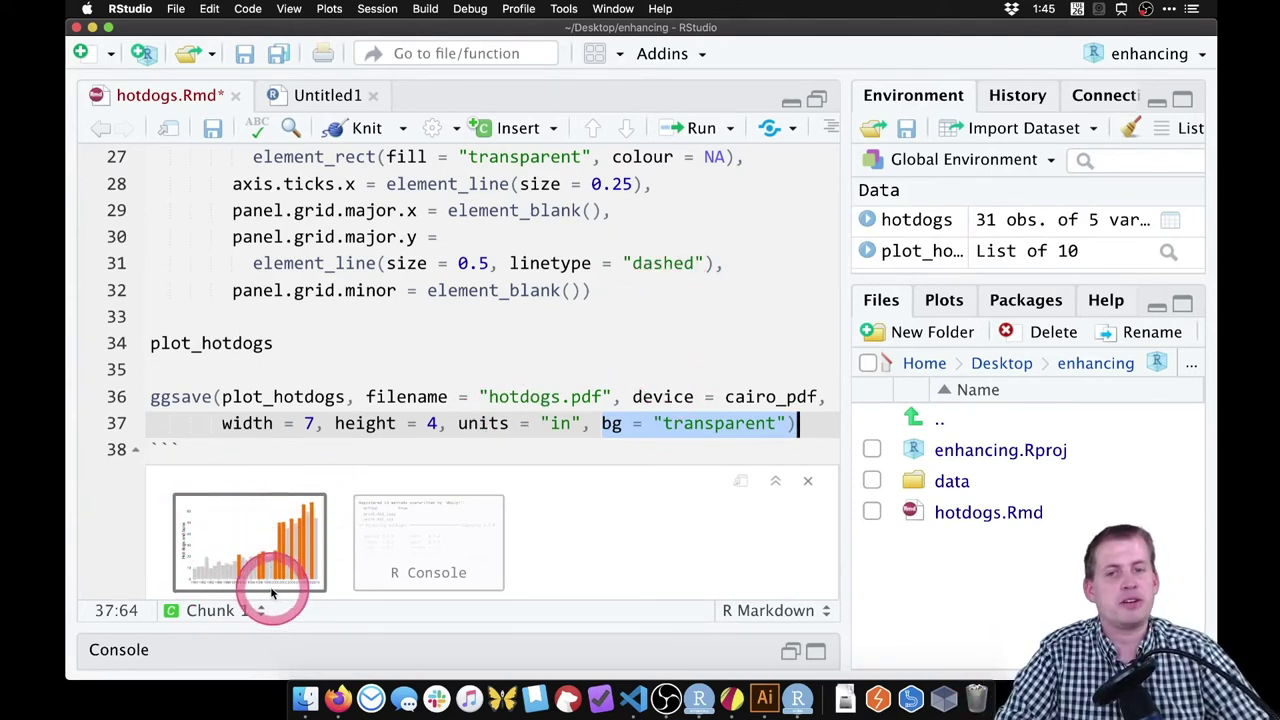
click(645, 397)
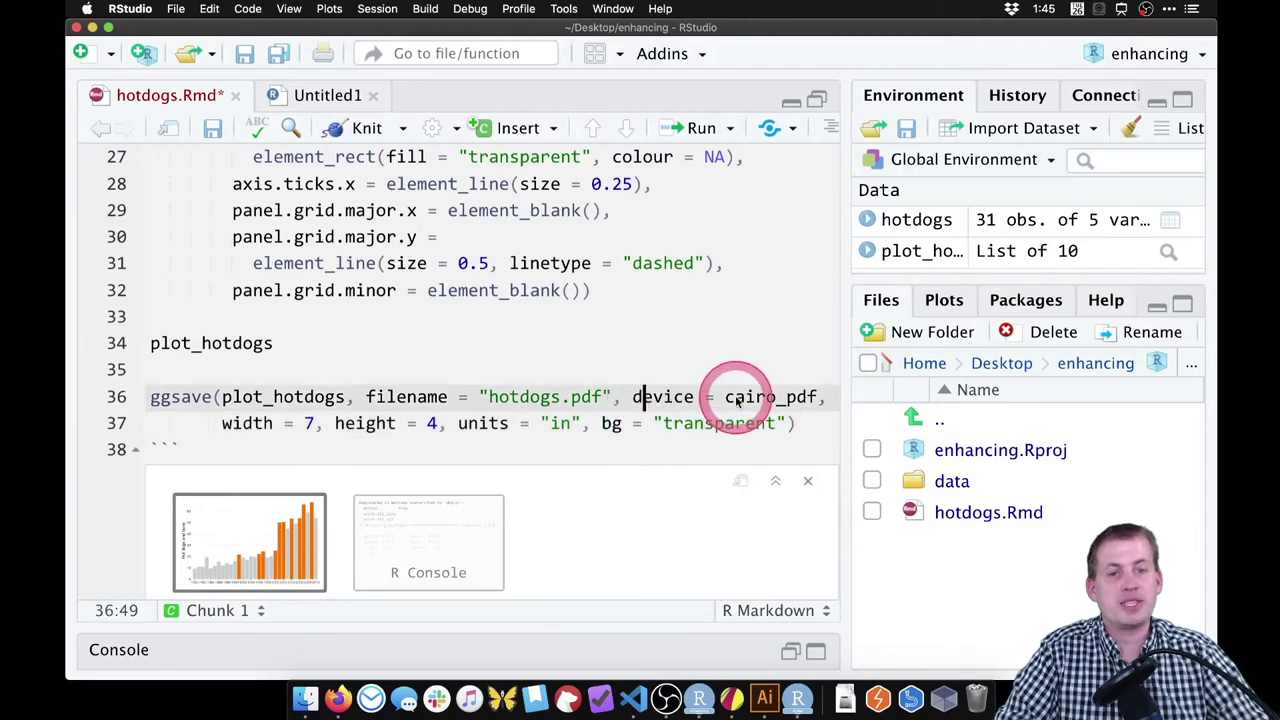
drag(810, 420, 622, 423)
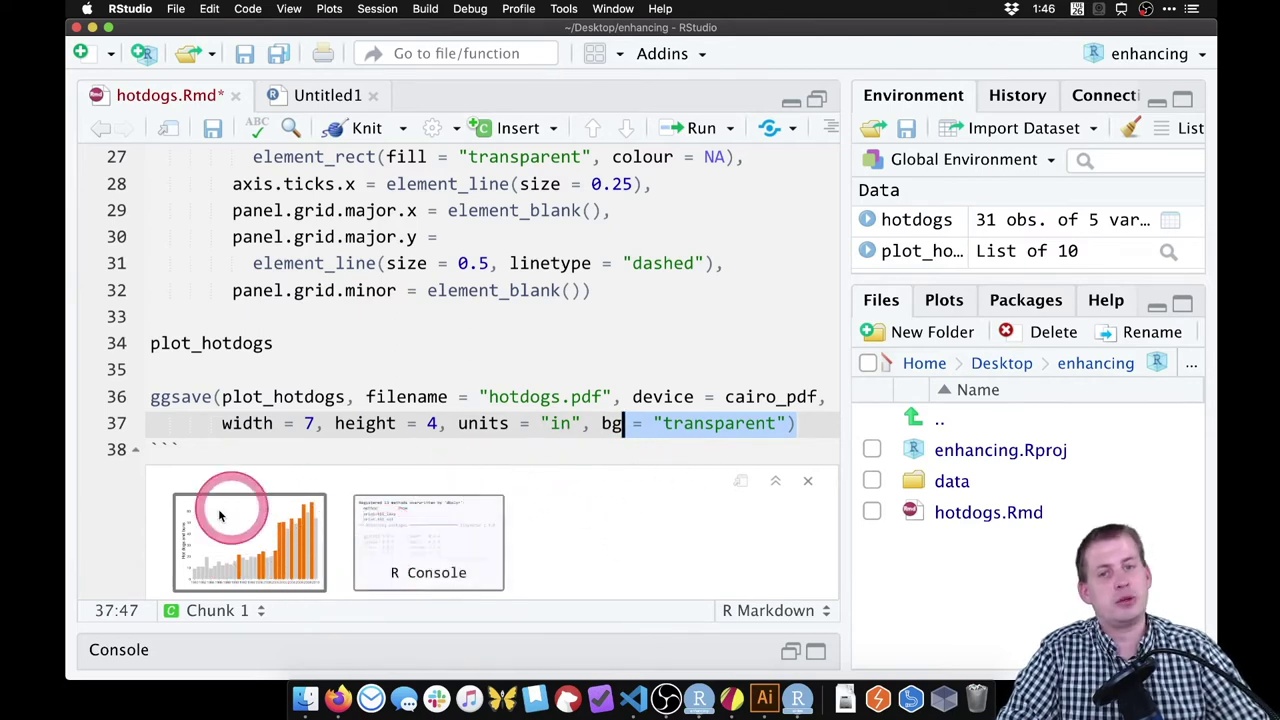
click(529, 399)
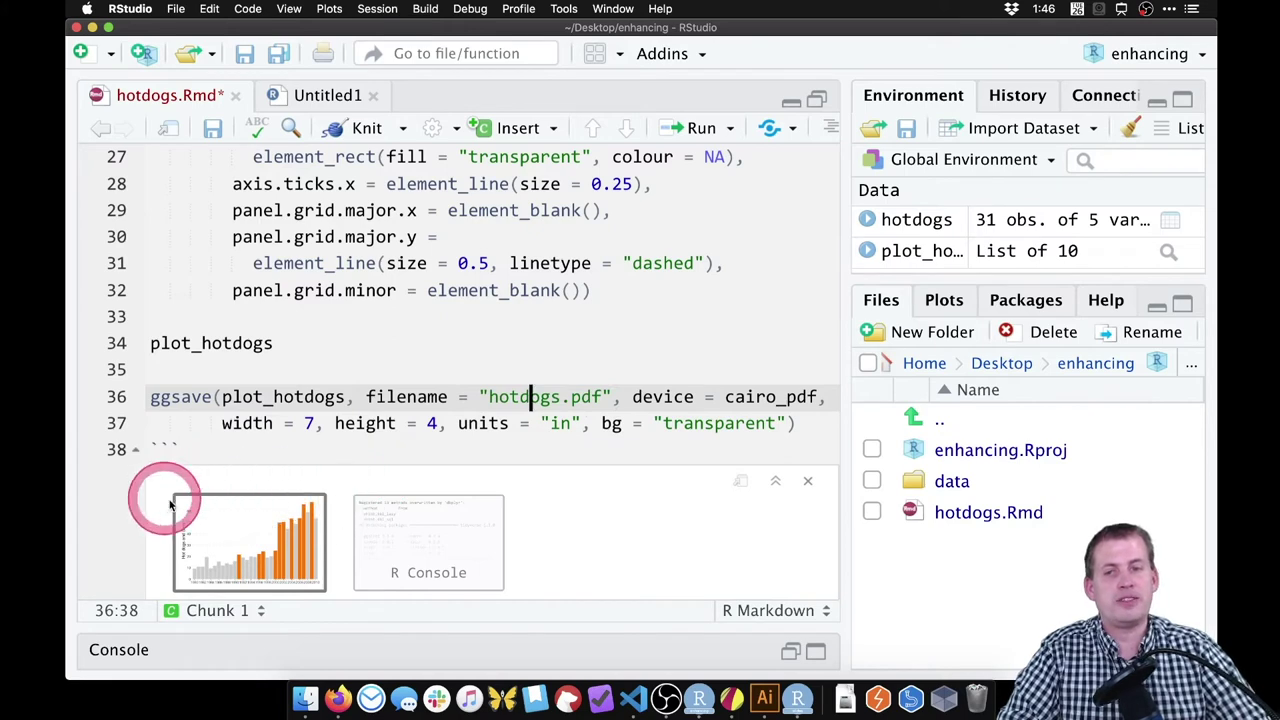
click(663, 397)
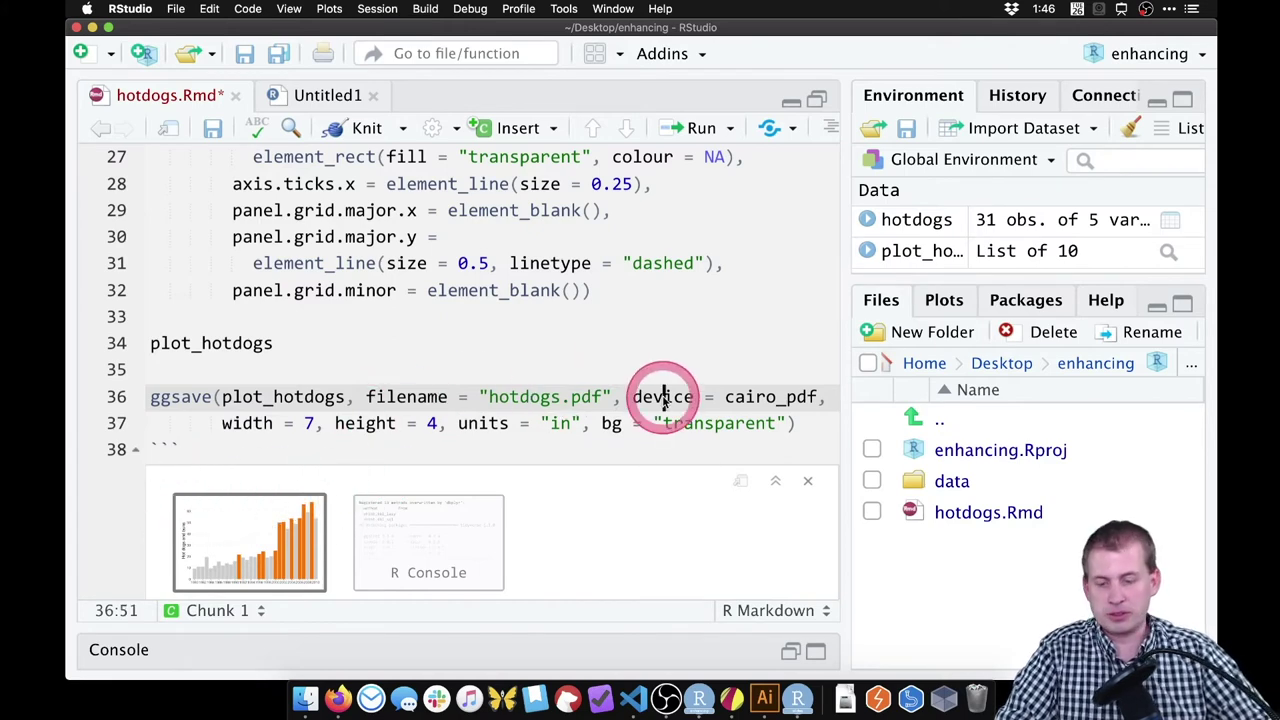
Step: Run the chunk to save hotdogs.pdf, then Quick Look it in Desktop > enhancing
key(super+Return)
click(621, 401)
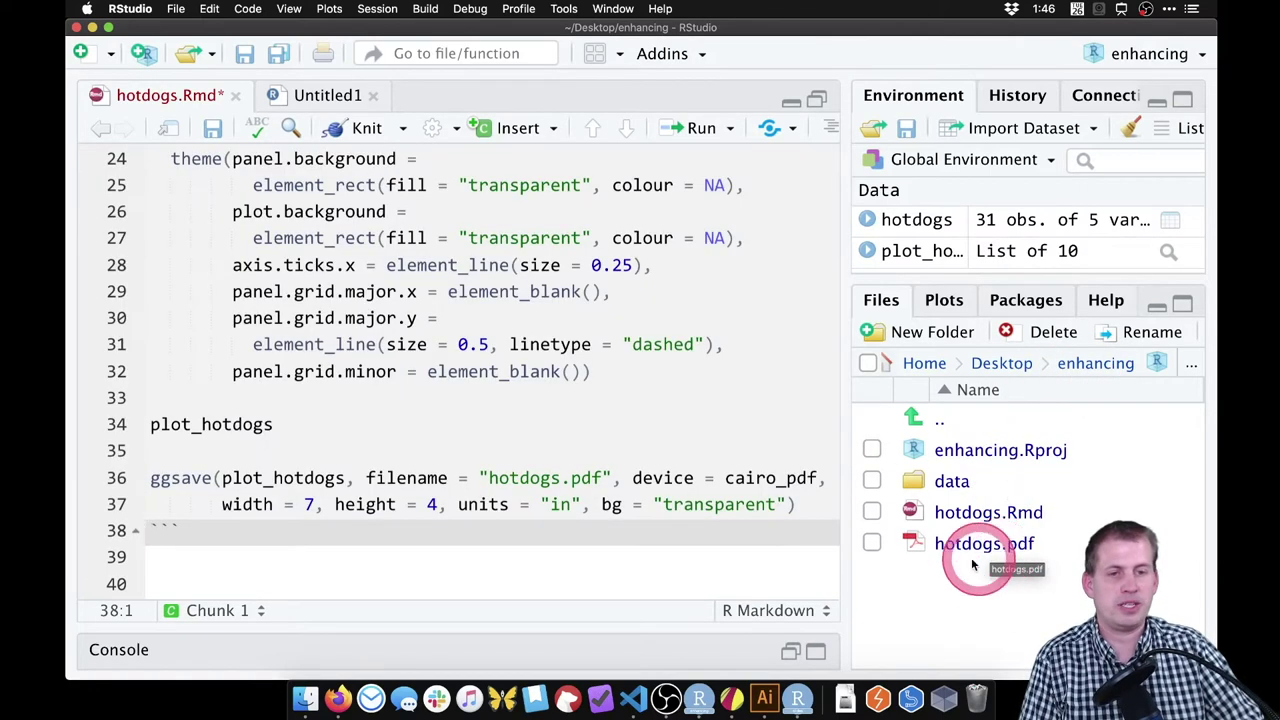
click(310, 700)
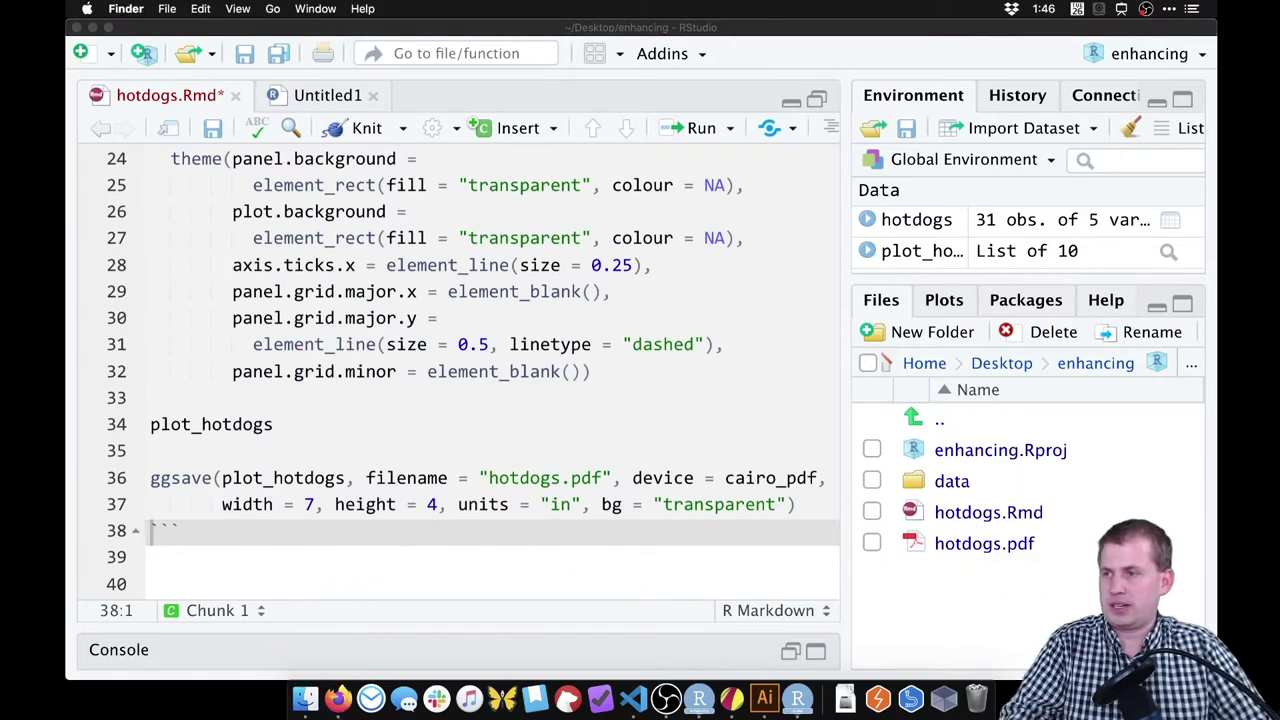
key(super+n)
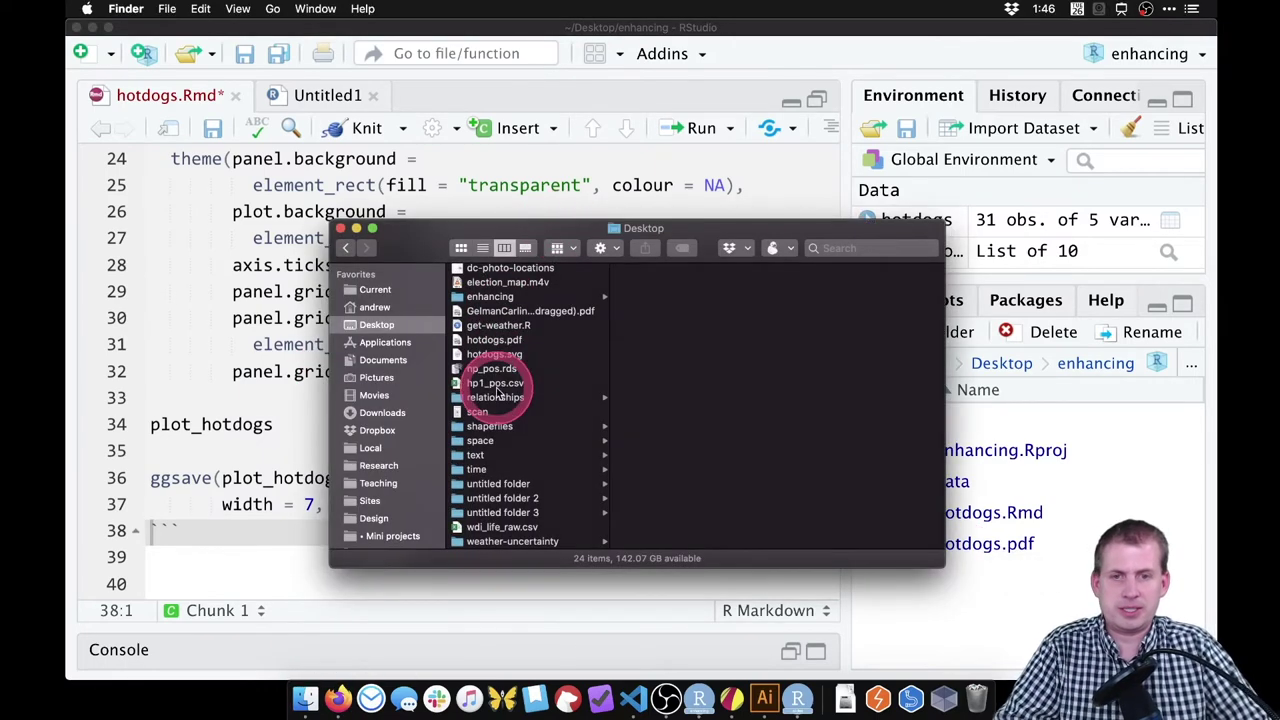
click(540, 296)
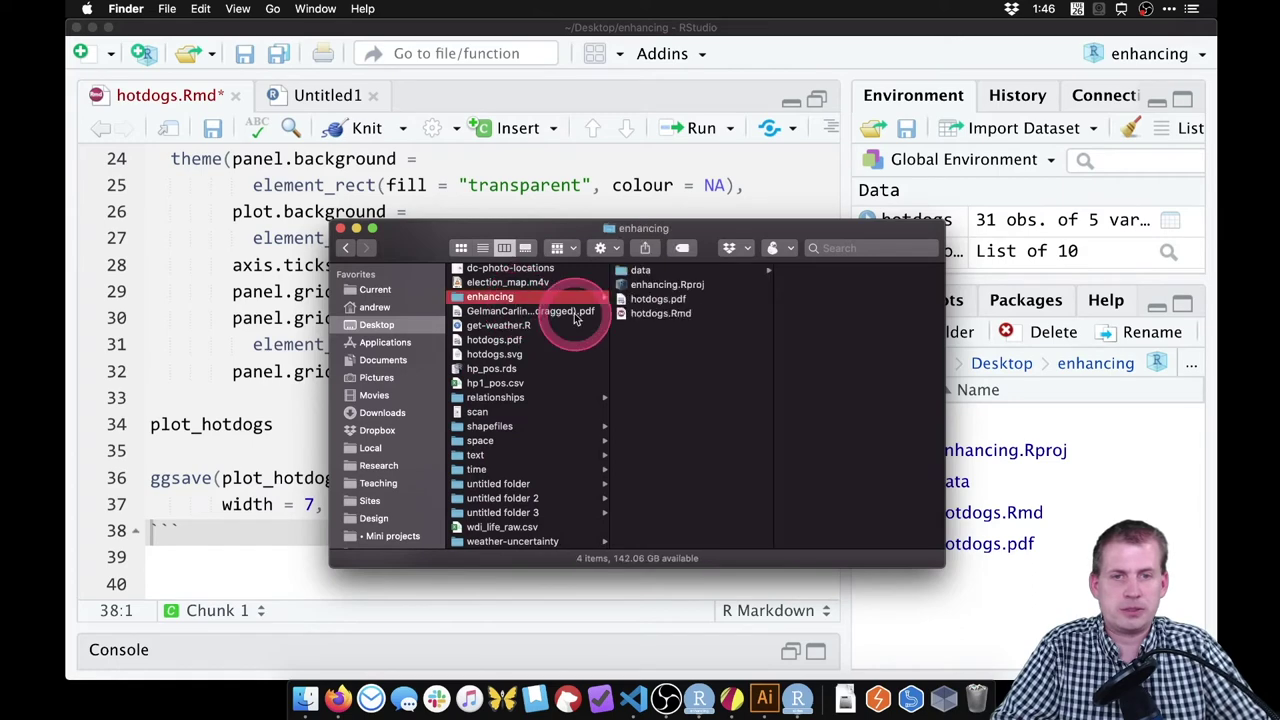
click(668, 299)
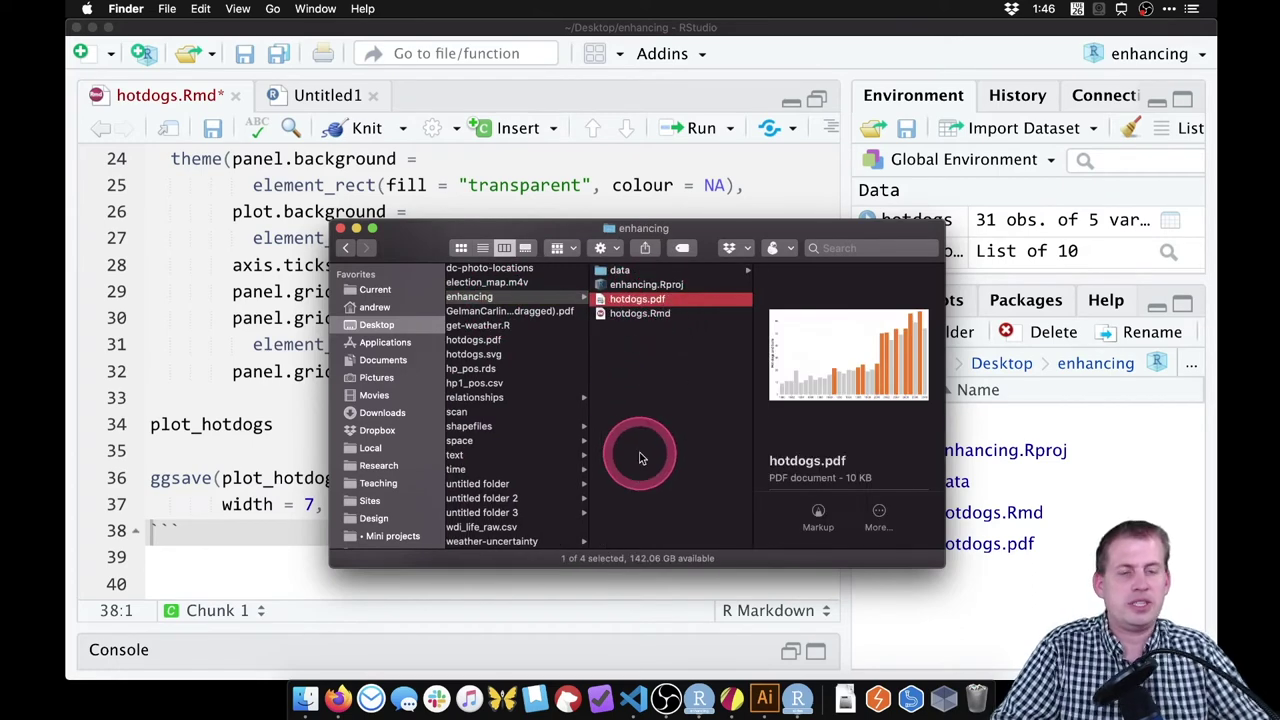
key(space)
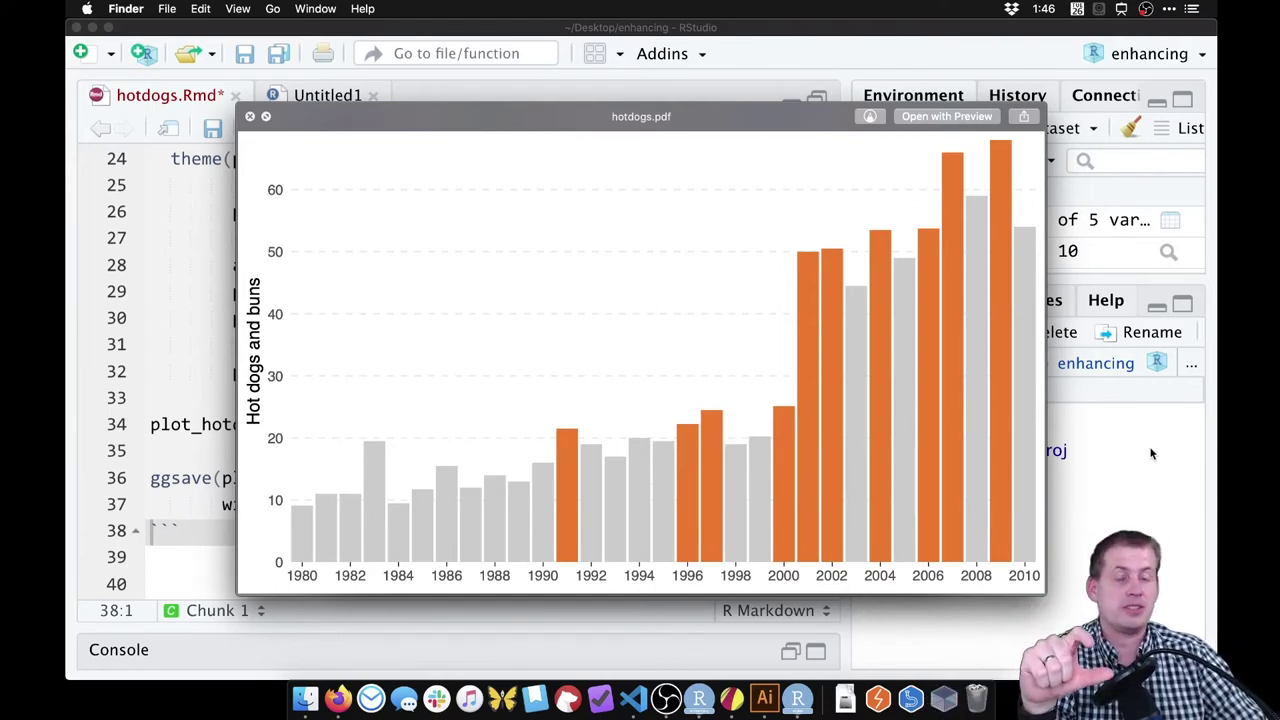
Step: Move the hotdogs.pdf Quick Look preview aside and close it
mouse_move(734, 129)
mouse_down()
mouse_move(866, 189)
mouse_move(588, 125)
mouse_move(716, 116)
mouse_up()
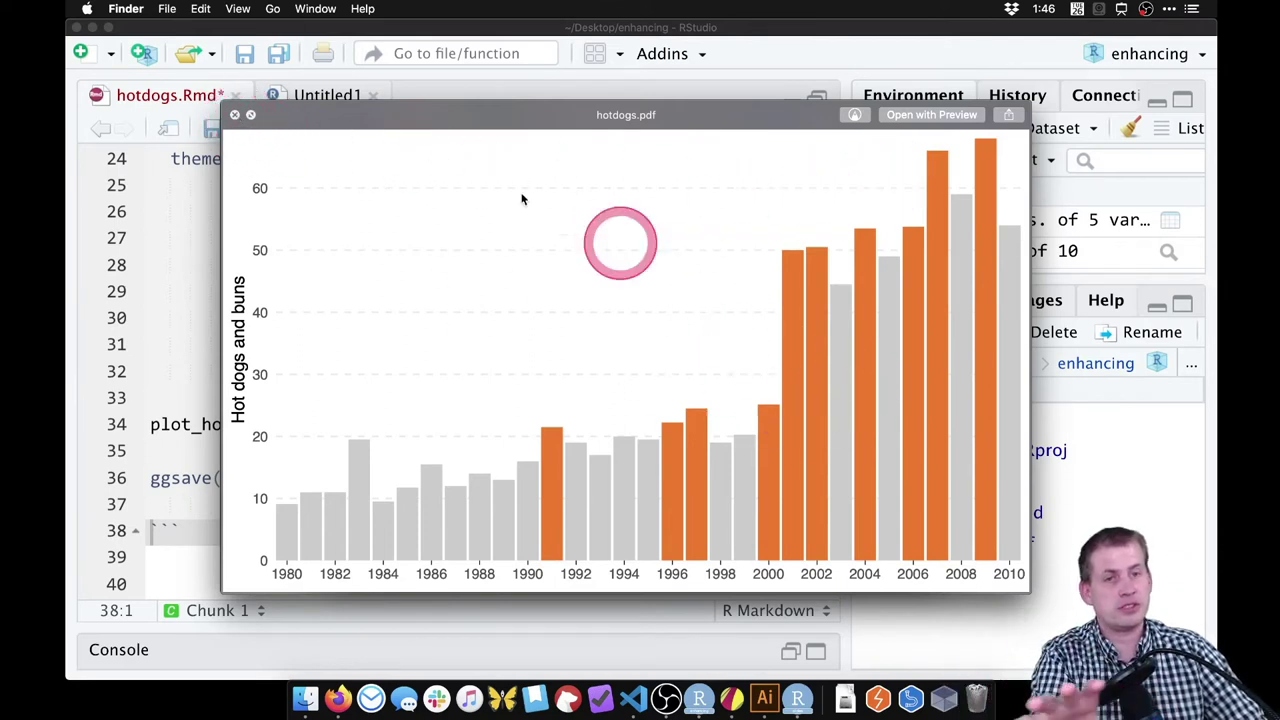
click(236, 116)
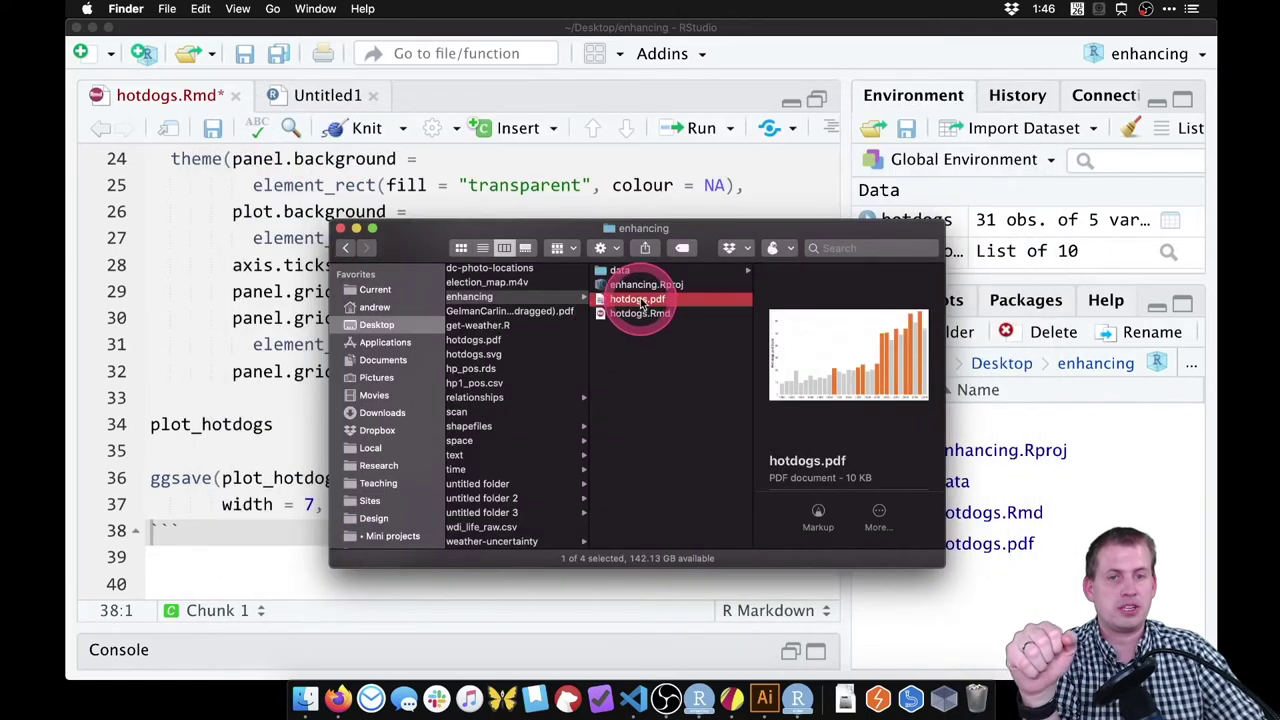
Step: Open hotdogs.pdf in Illustrator and zoom the chart to 150%
drag(632, 301, 818, 395)
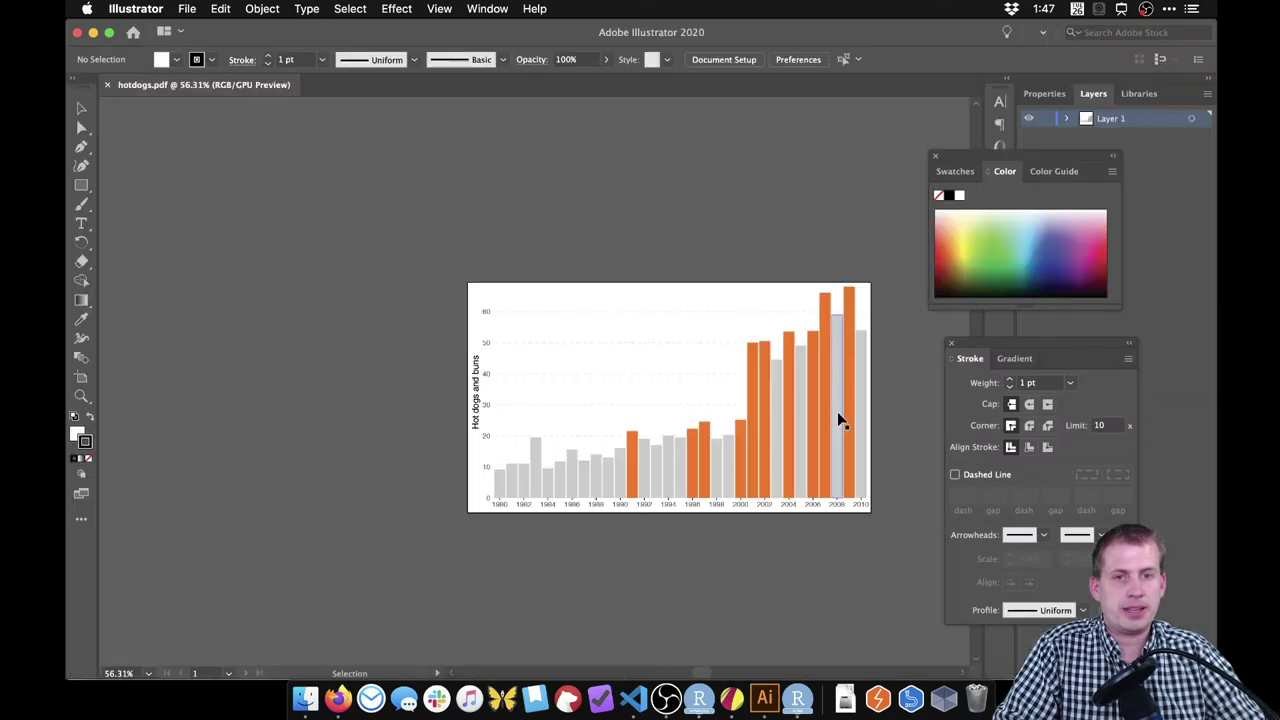
click(836, 418)
click(700, 416)
click(740, 582)
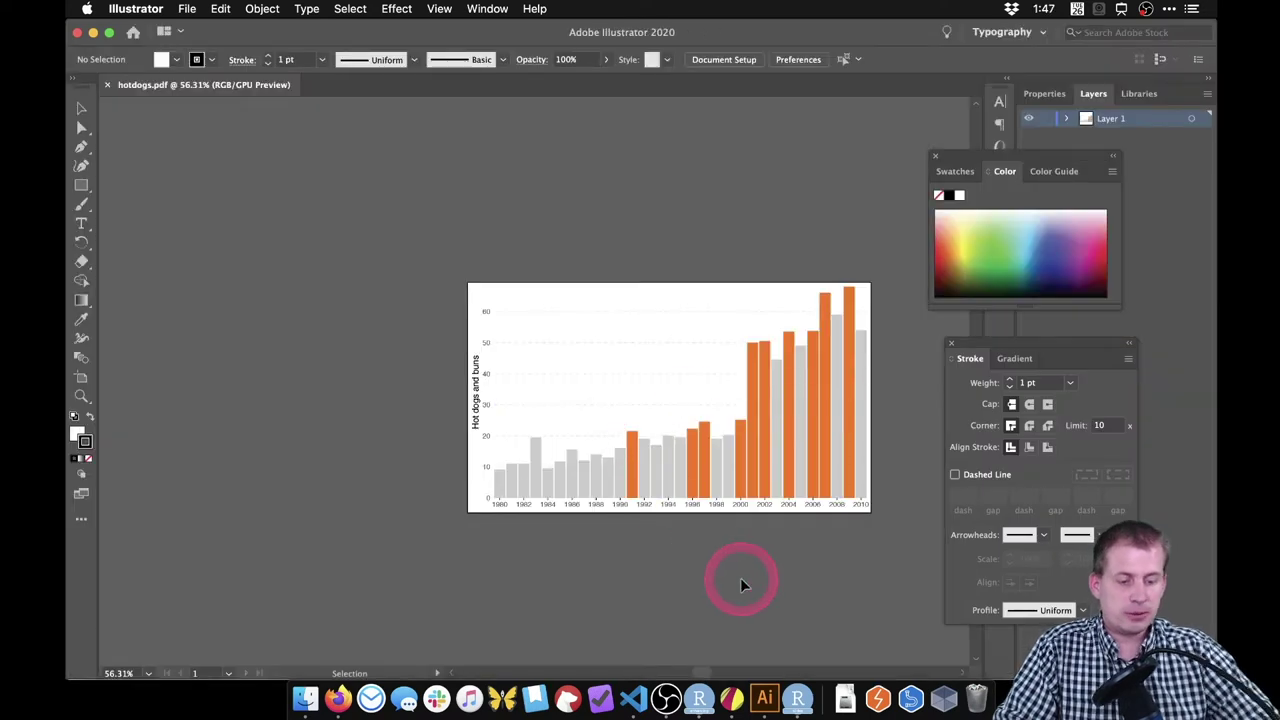
key(super+equal)
key(super+equal)
key(super+equal)
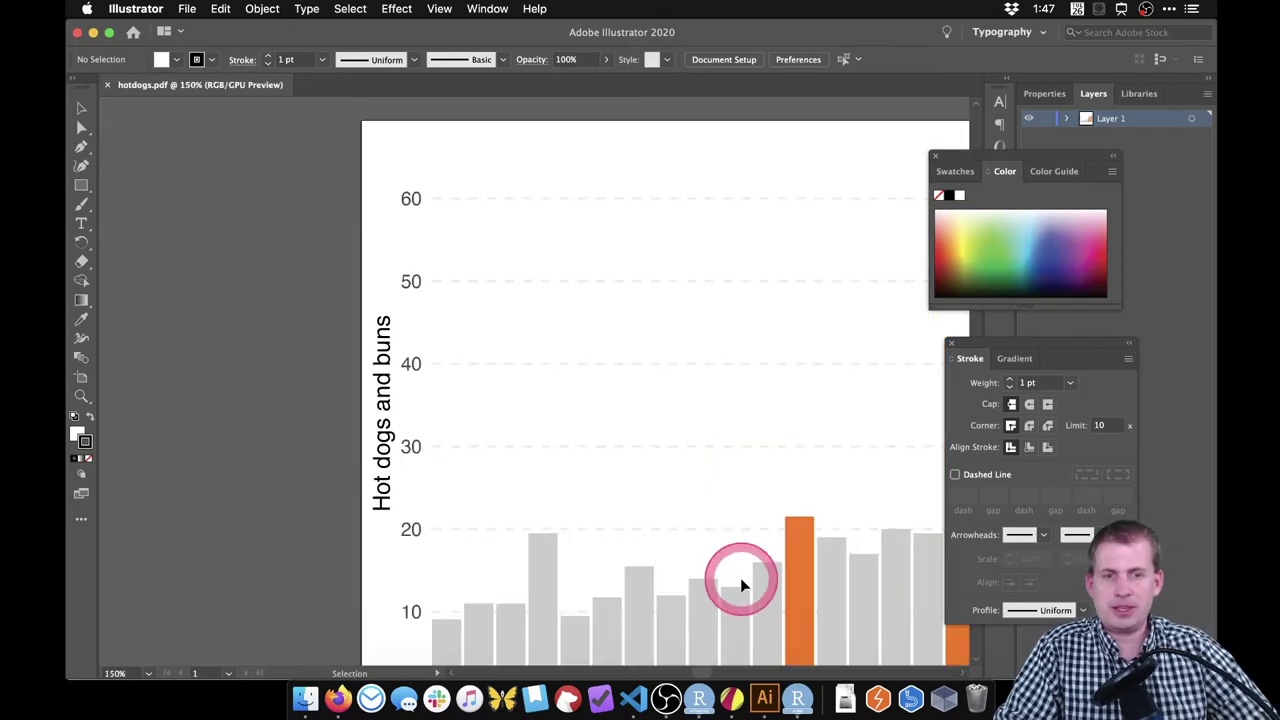
click(666, 698)
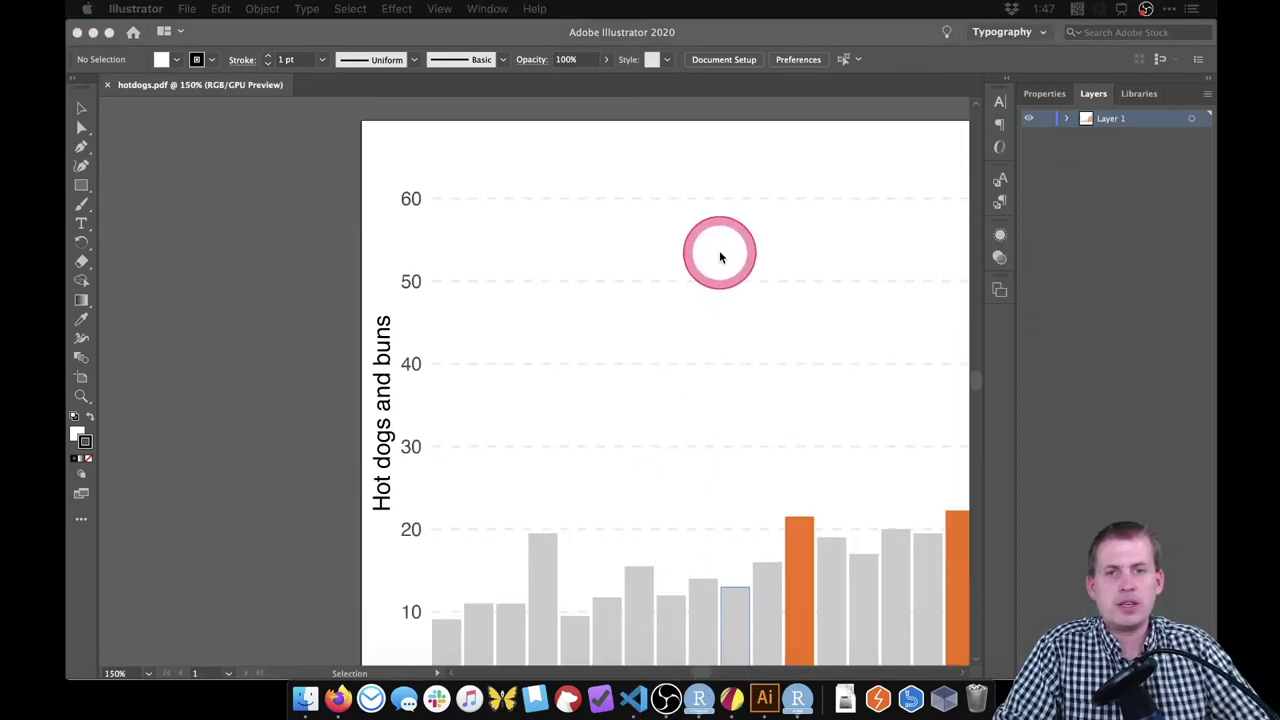
scroll(720, 256, right, 10)
scroll(720, 256, down, 4)
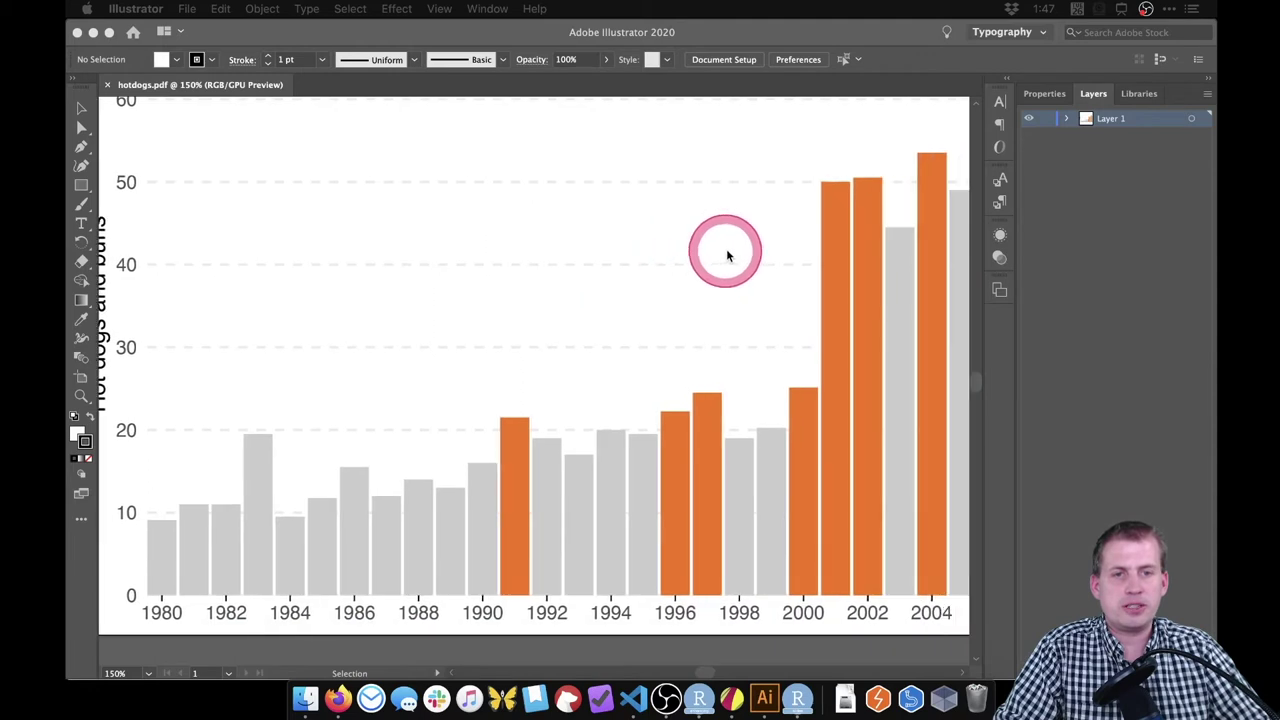
scroll(771, 280, right, 1)
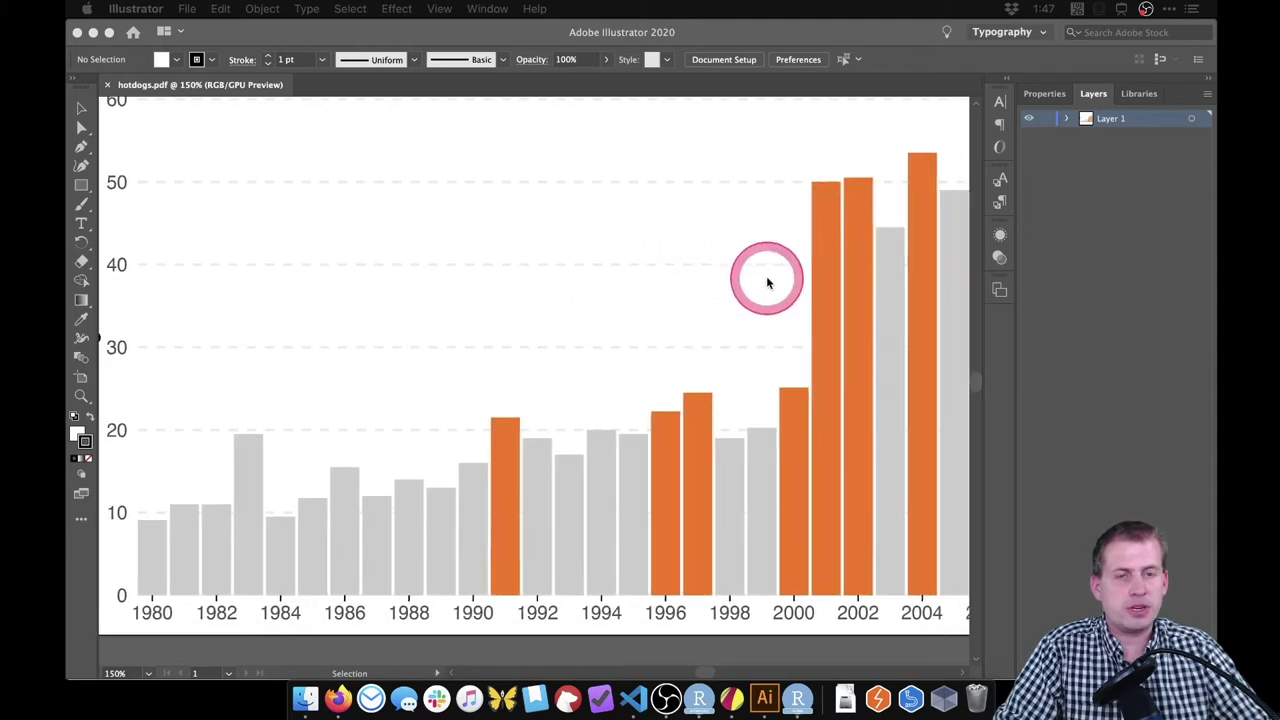
click(822, 228)
Step: Shorten the 2001 bar, undo to restore its height, then select and deselect the 50 gridline
click(821, 246)
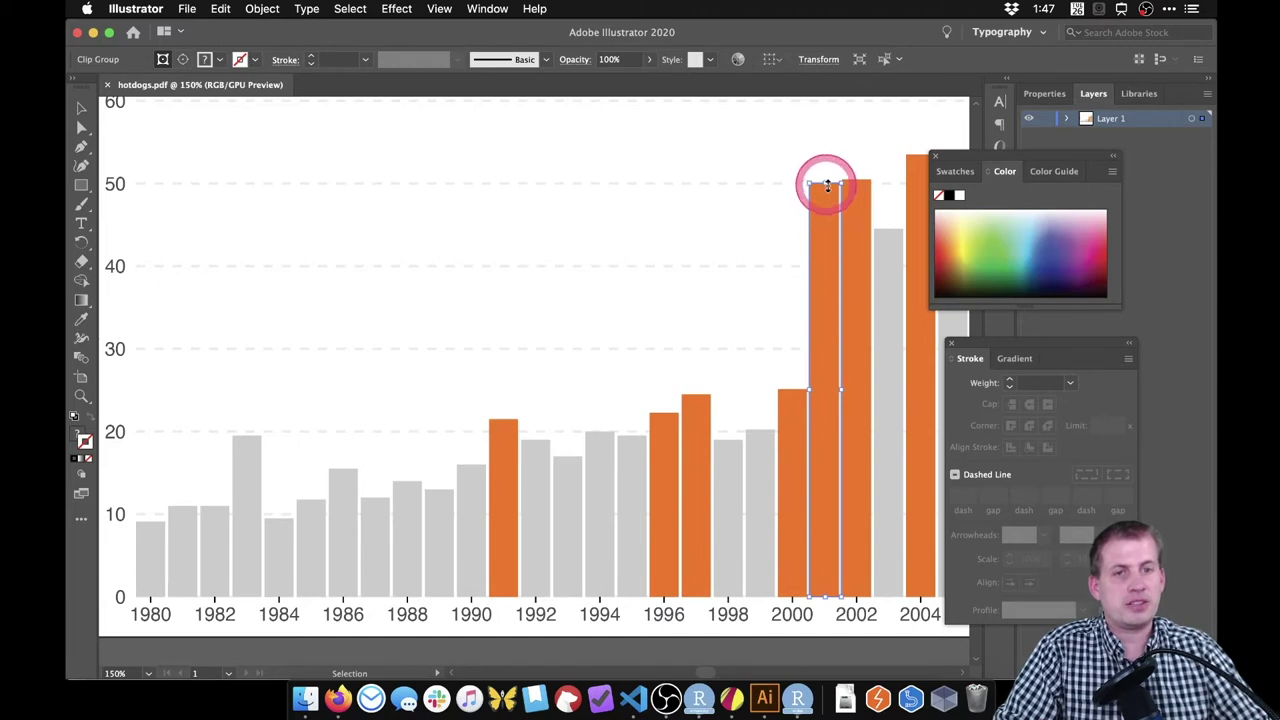
drag(826, 184, 836, 452)
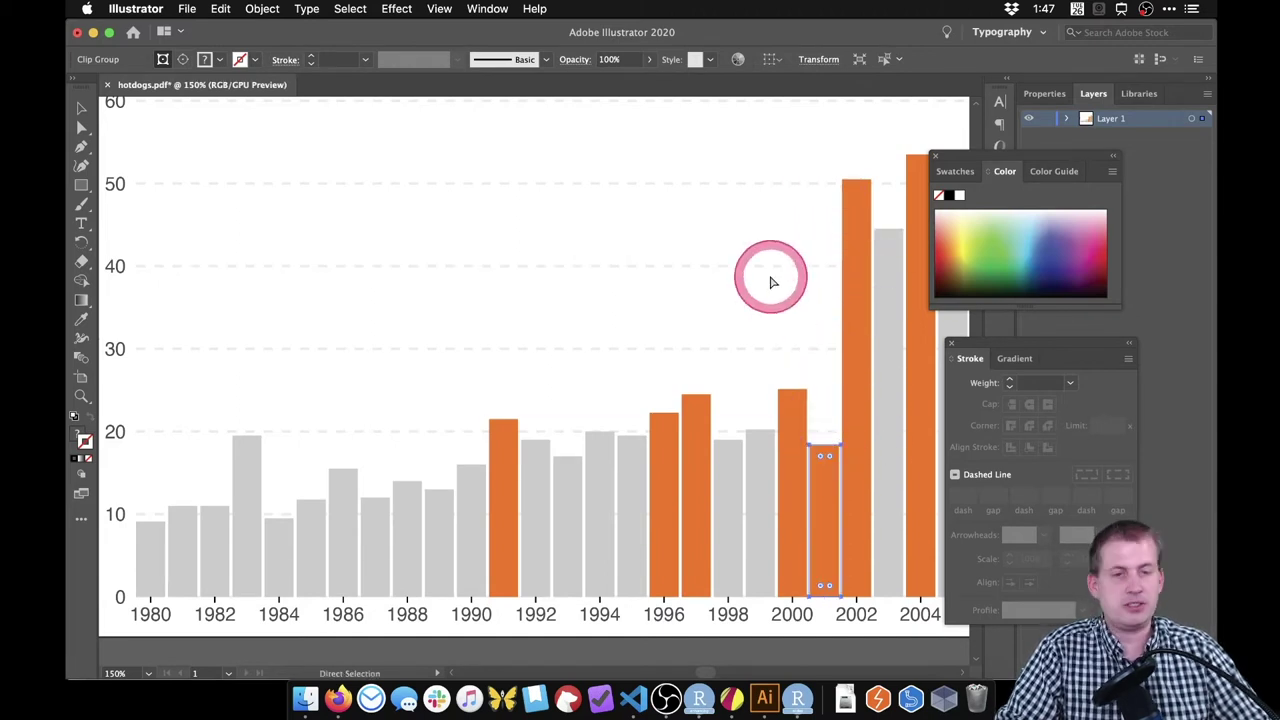
key(super+z)
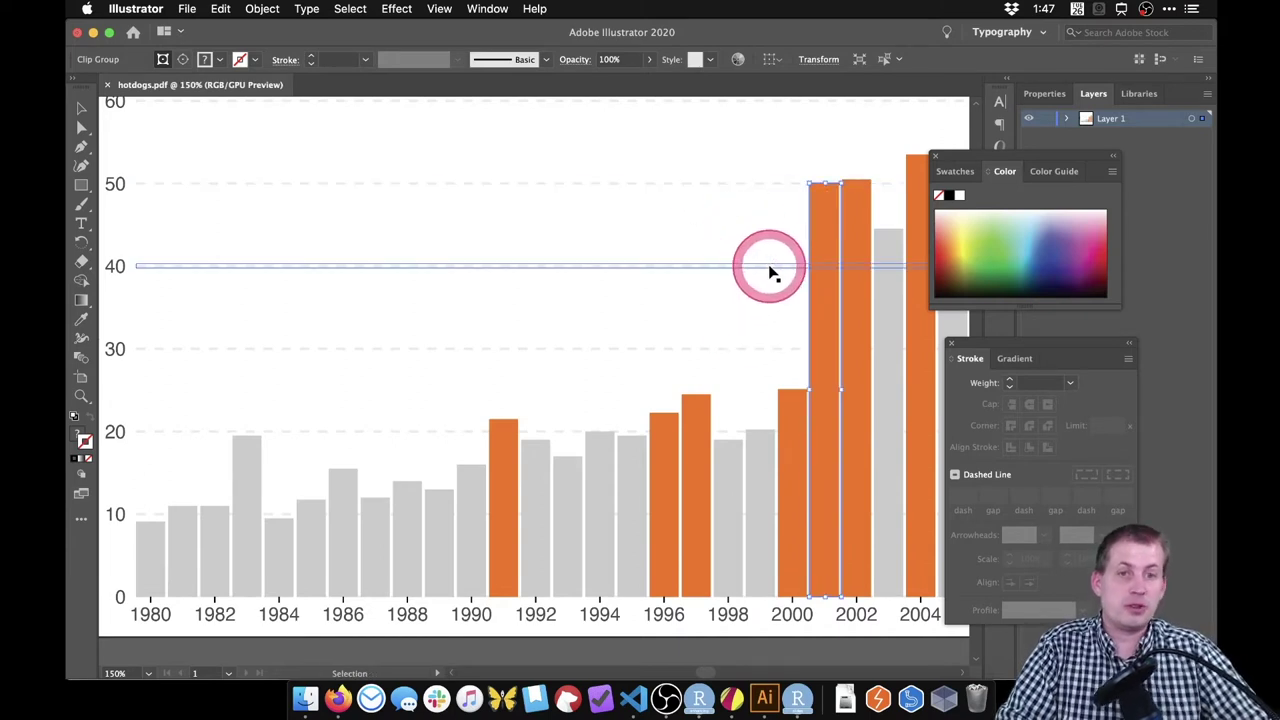
scroll(743, 228, up, 2)
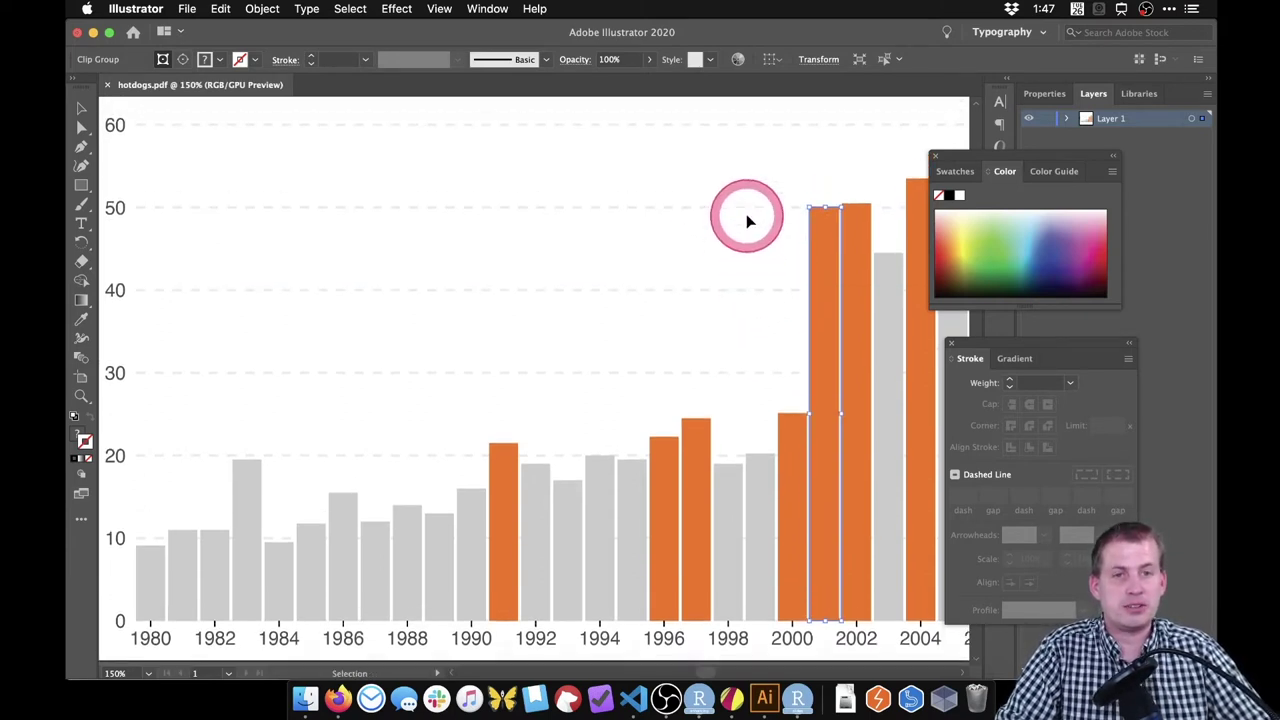
click(747, 208)
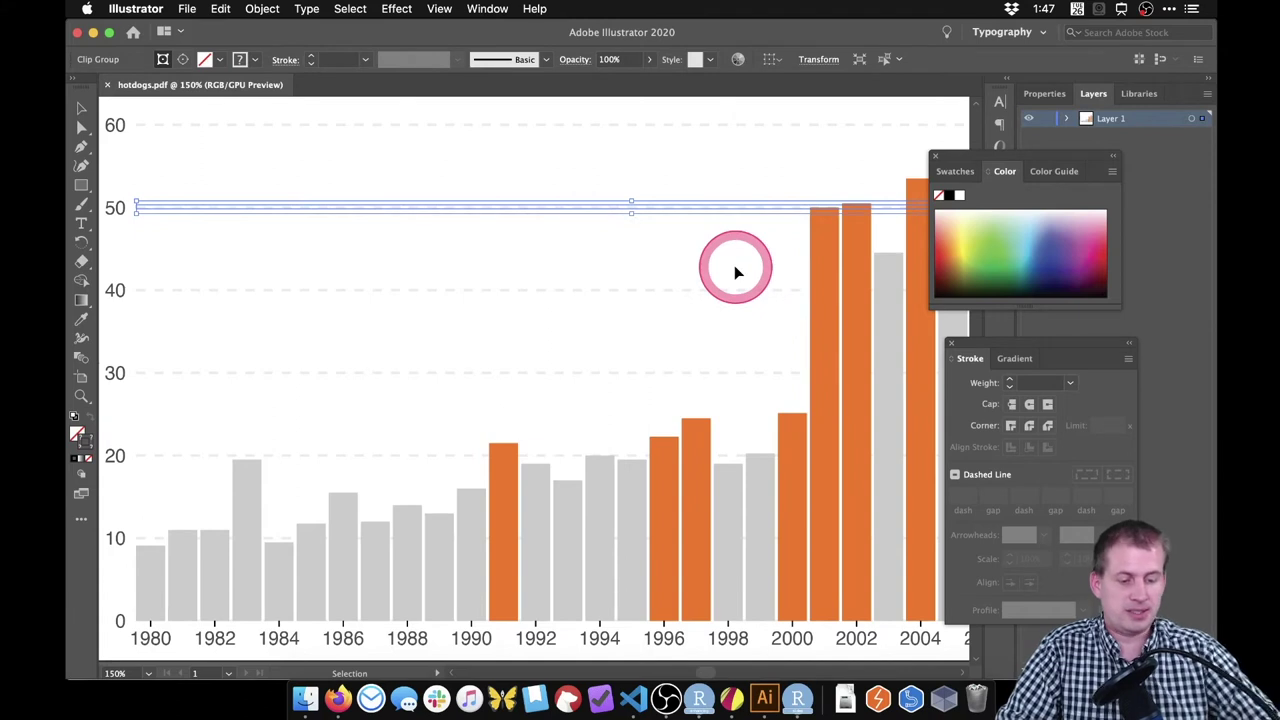
click(734, 265)
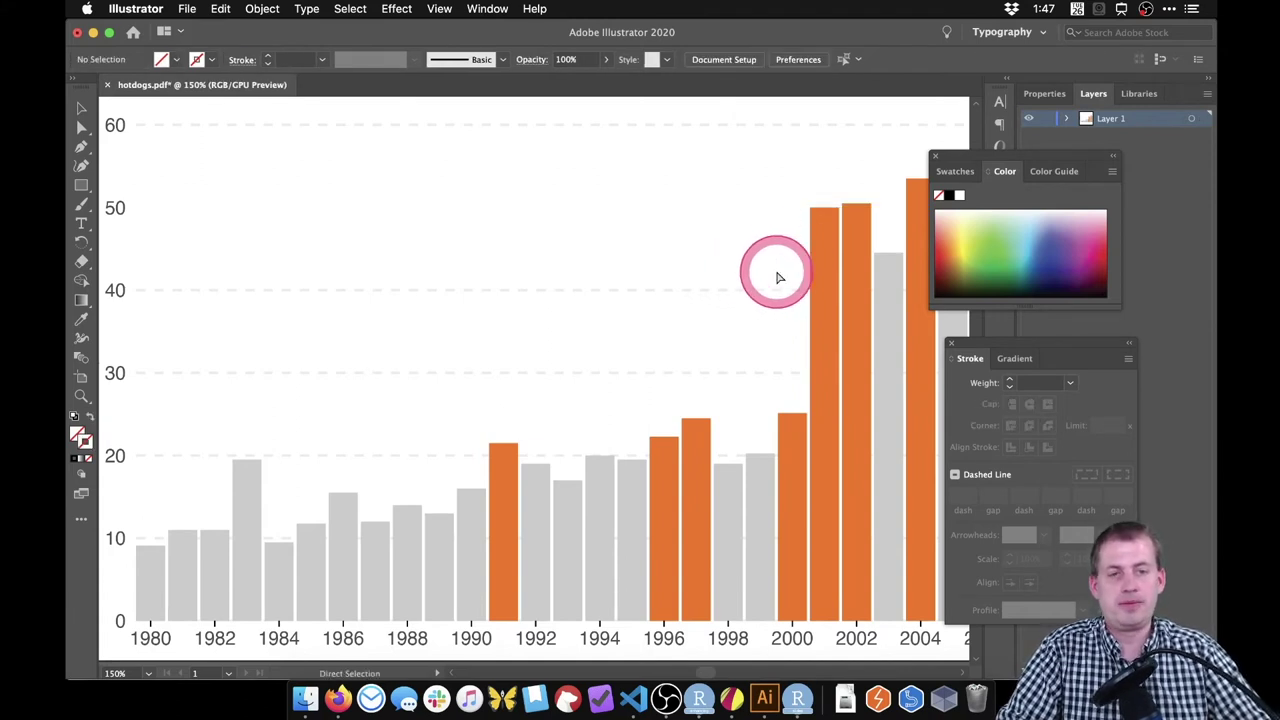
Step: Recolour the 1996 x-axis label's text fill to magenta #EF18EA
shift+click(663, 634)
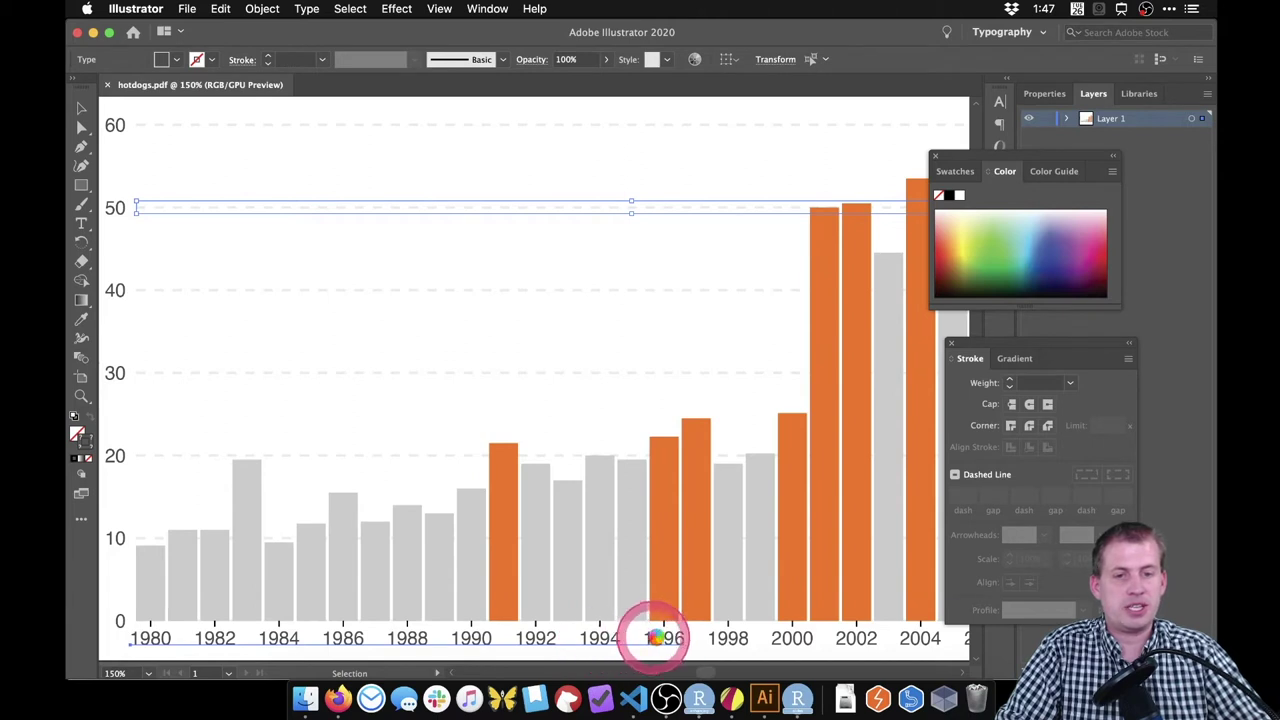
click(663, 636)
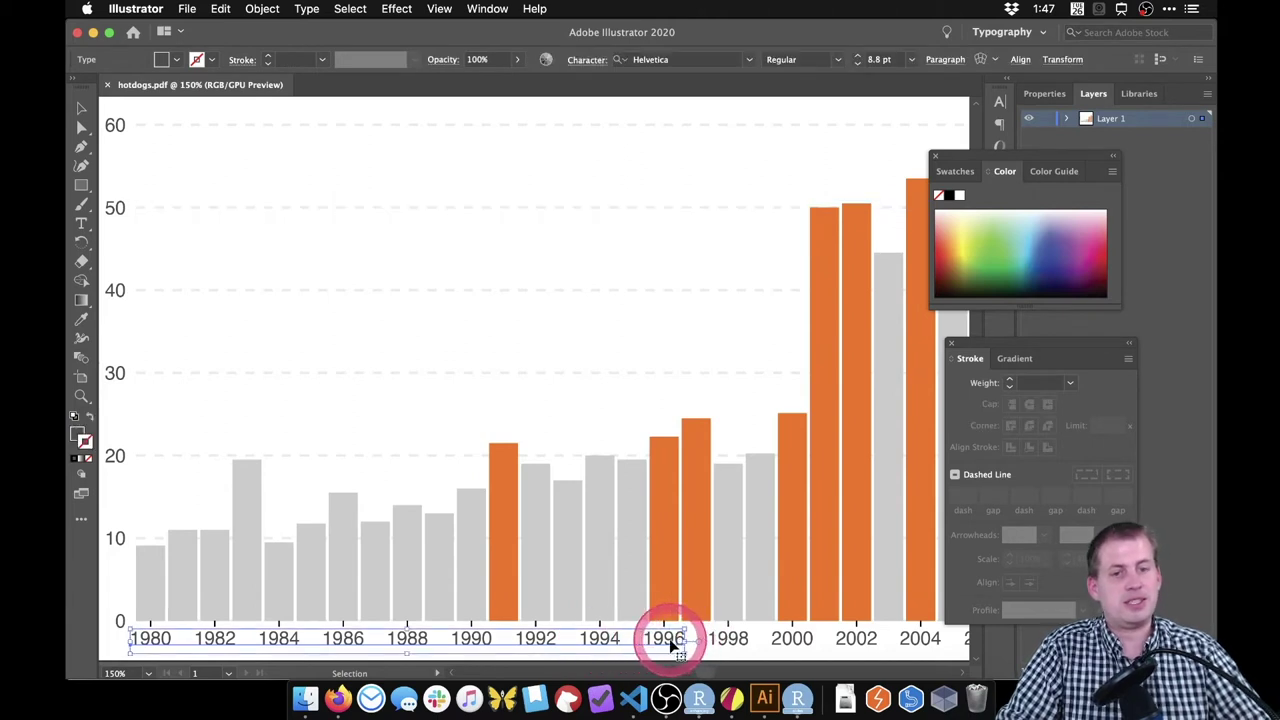
double_click(672, 647)
triple_click(665, 638)
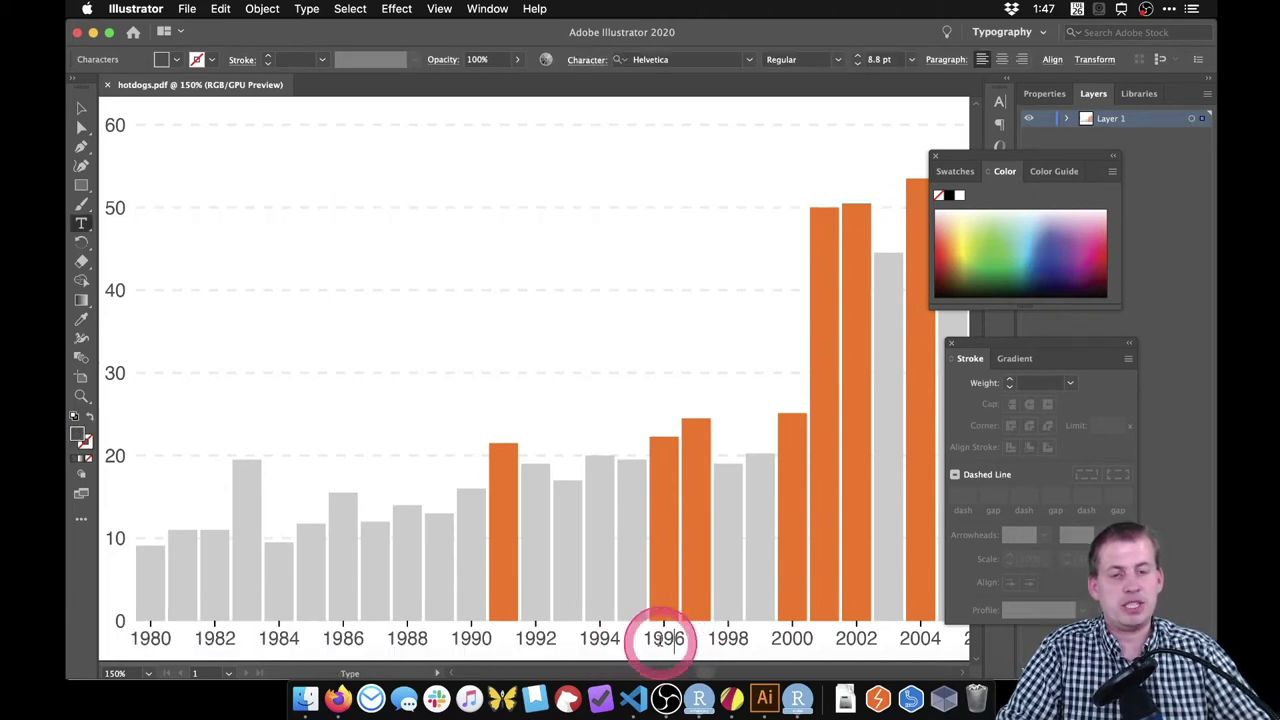
drag(644, 638, 655, 640)
click(84, 462)
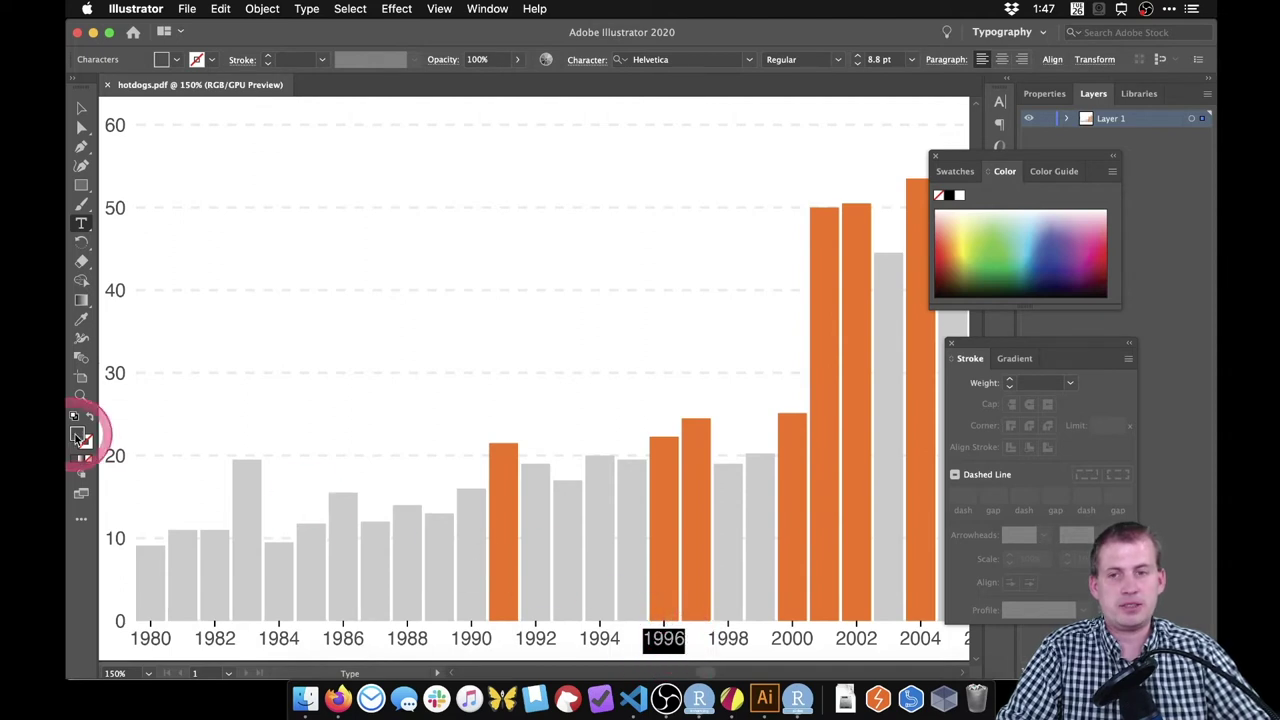
double_click(75, 434)
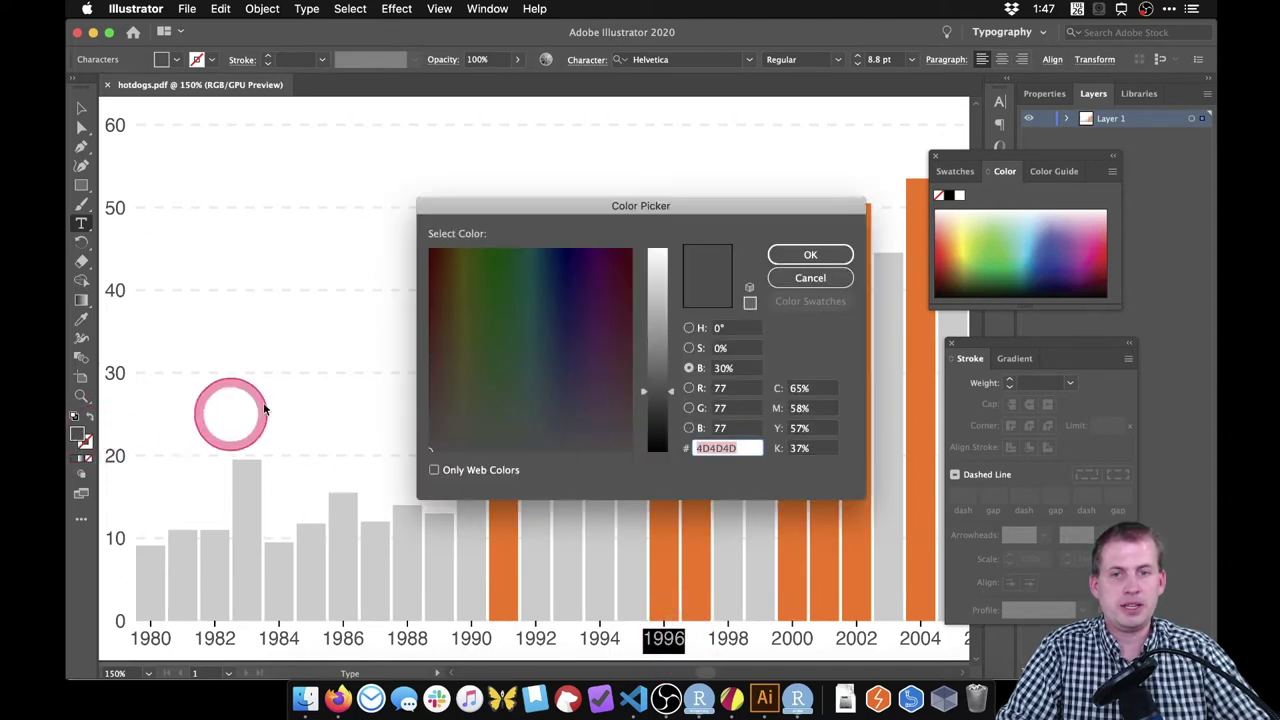
drag(506, 328, 600, 268)
drag(656, 330, 653, 258)
click(800, 256)
key(super+shift+a)
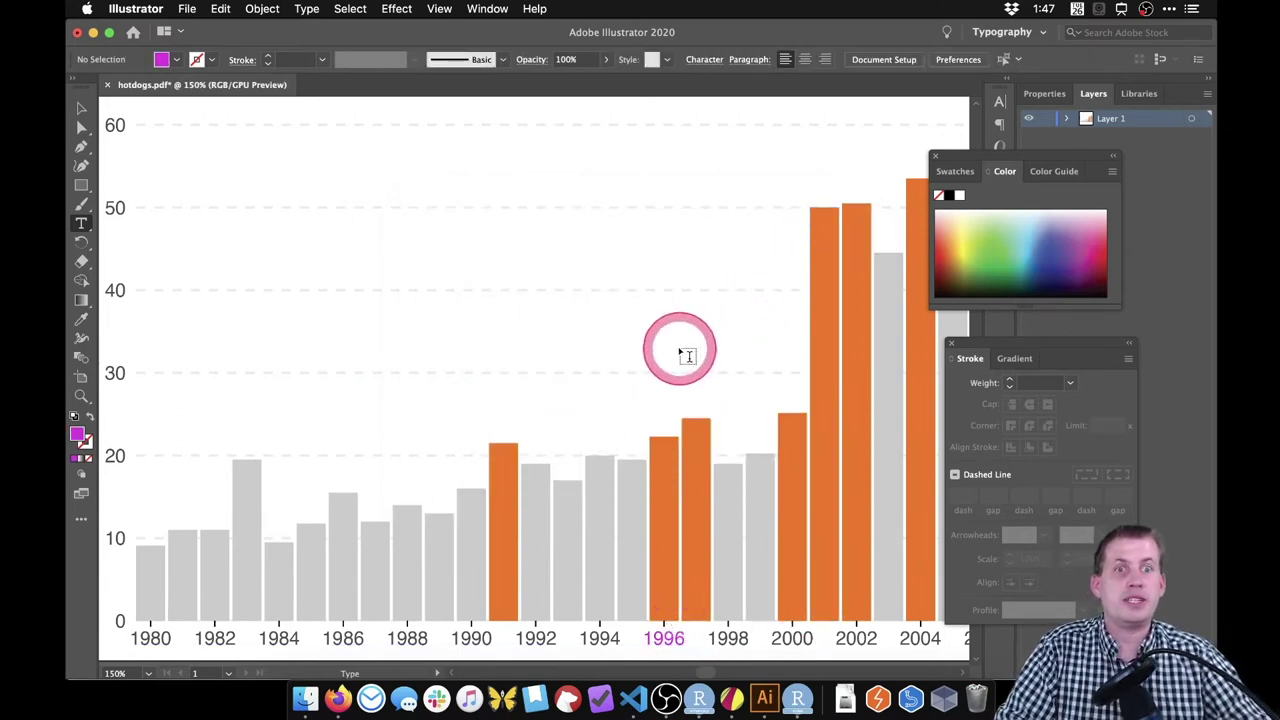
Step: Dock the colour and stroke panels, then add a text area reading 'asdfasdfasdf qwer asd f'
scroll(681, 353, up, 5)
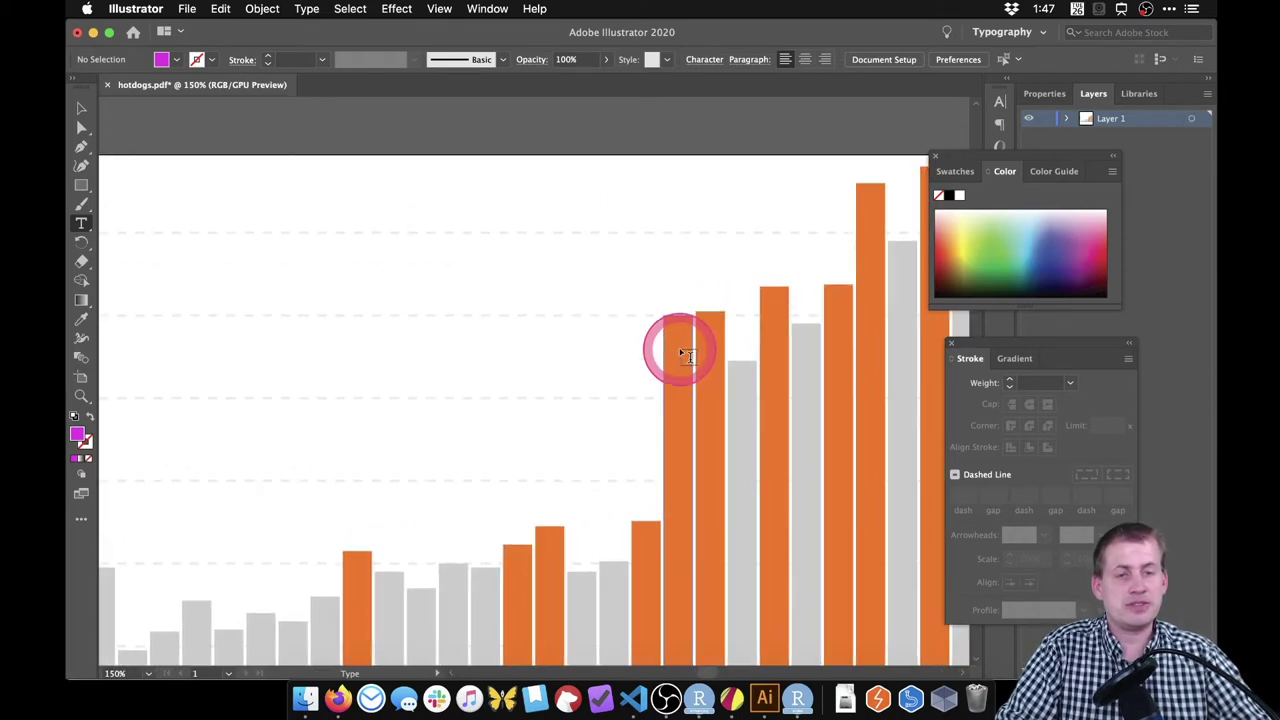
scroll(681, 353, right, 2)
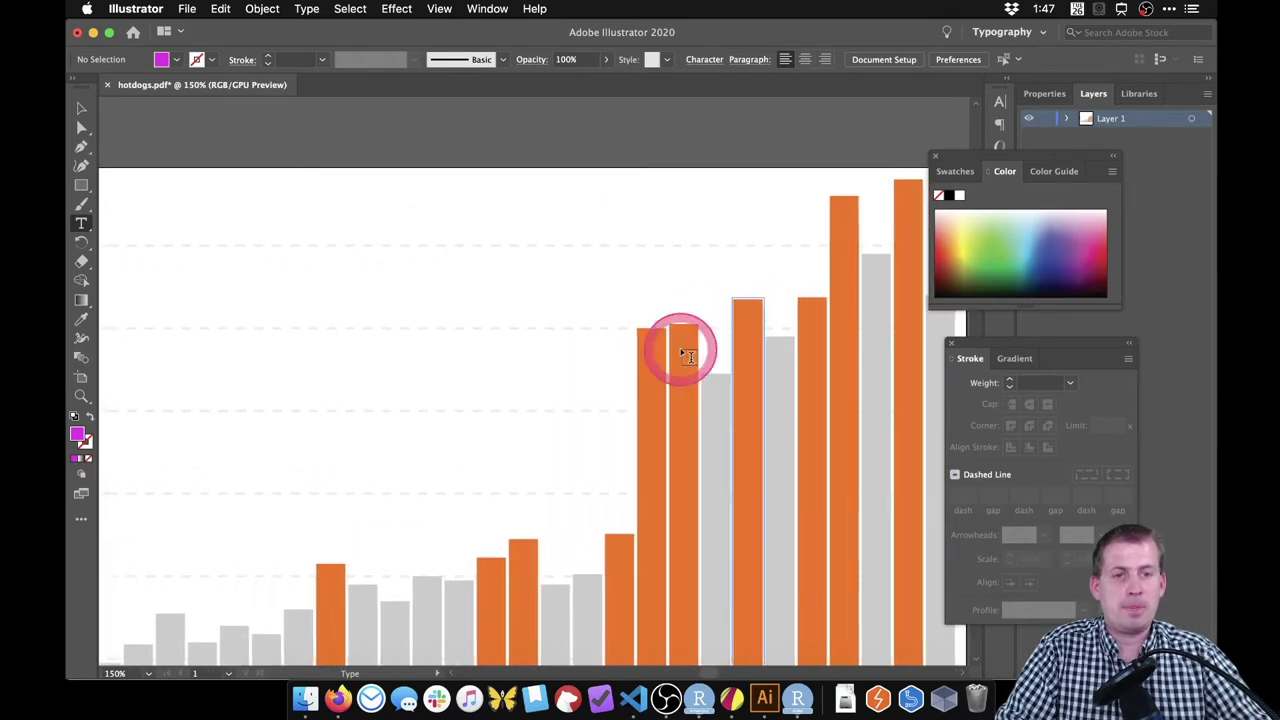
scroll(681, 353, left, 5)
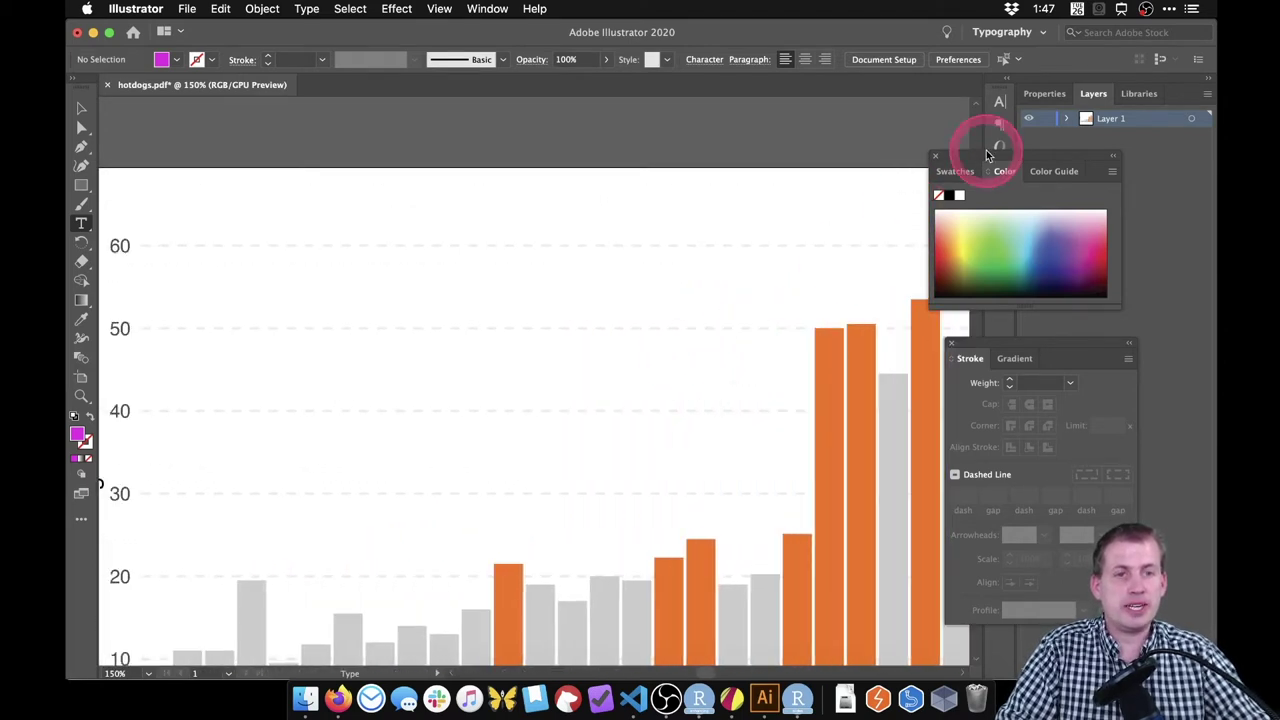
drag(986, 155, 1100, 140)
drag(1034, 347, 1114, 363)
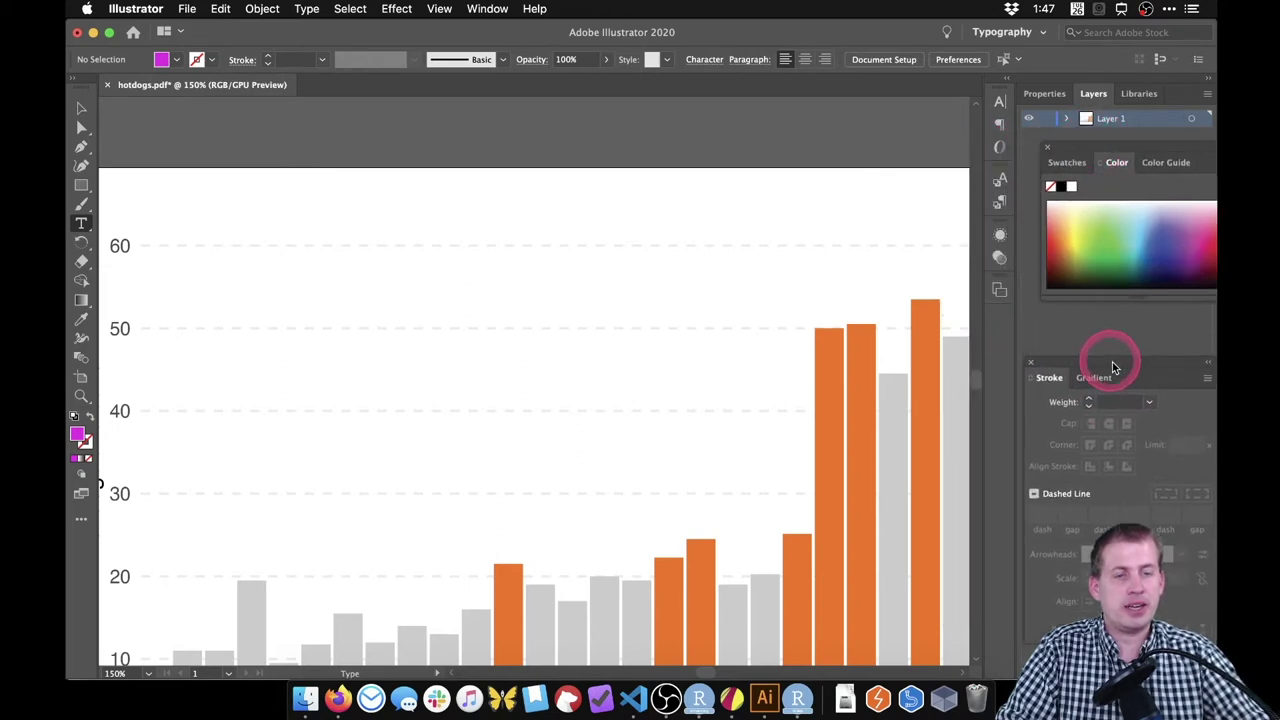
click(82, 110)
click(82, 228)
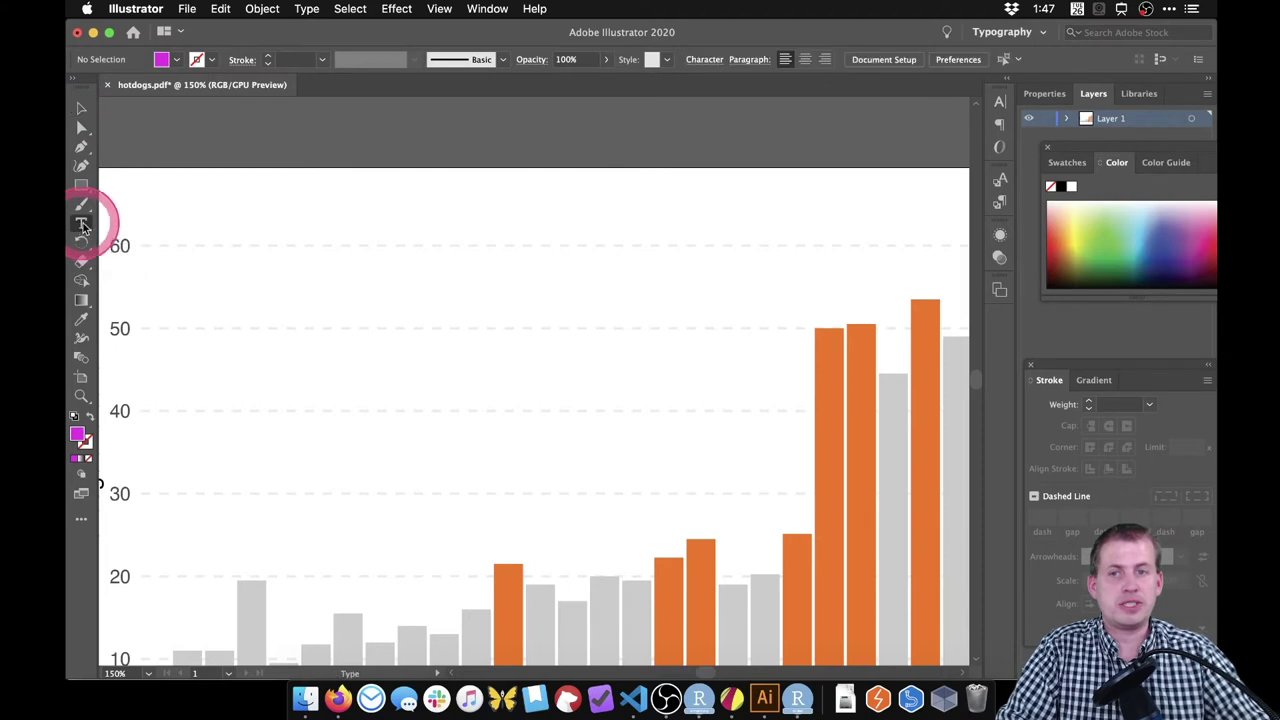
drag(338, 206, 731, 300)
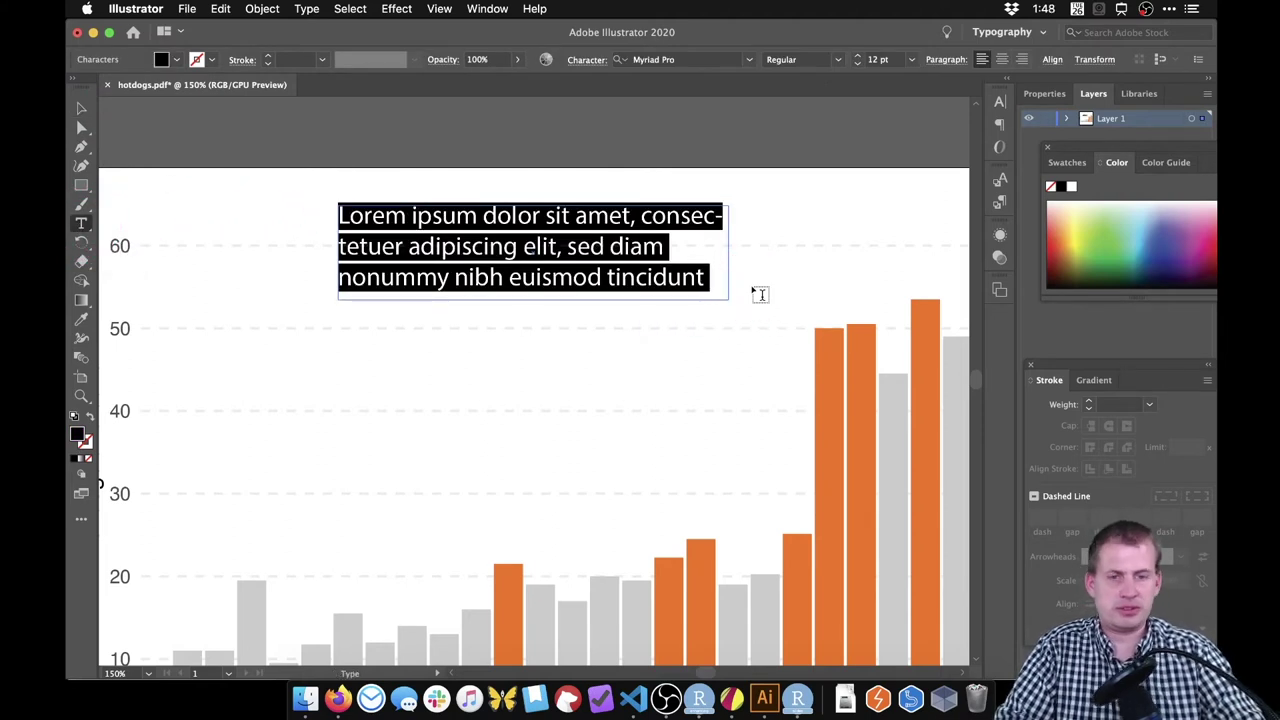
text(asdfasdfasdf qwer asd f)
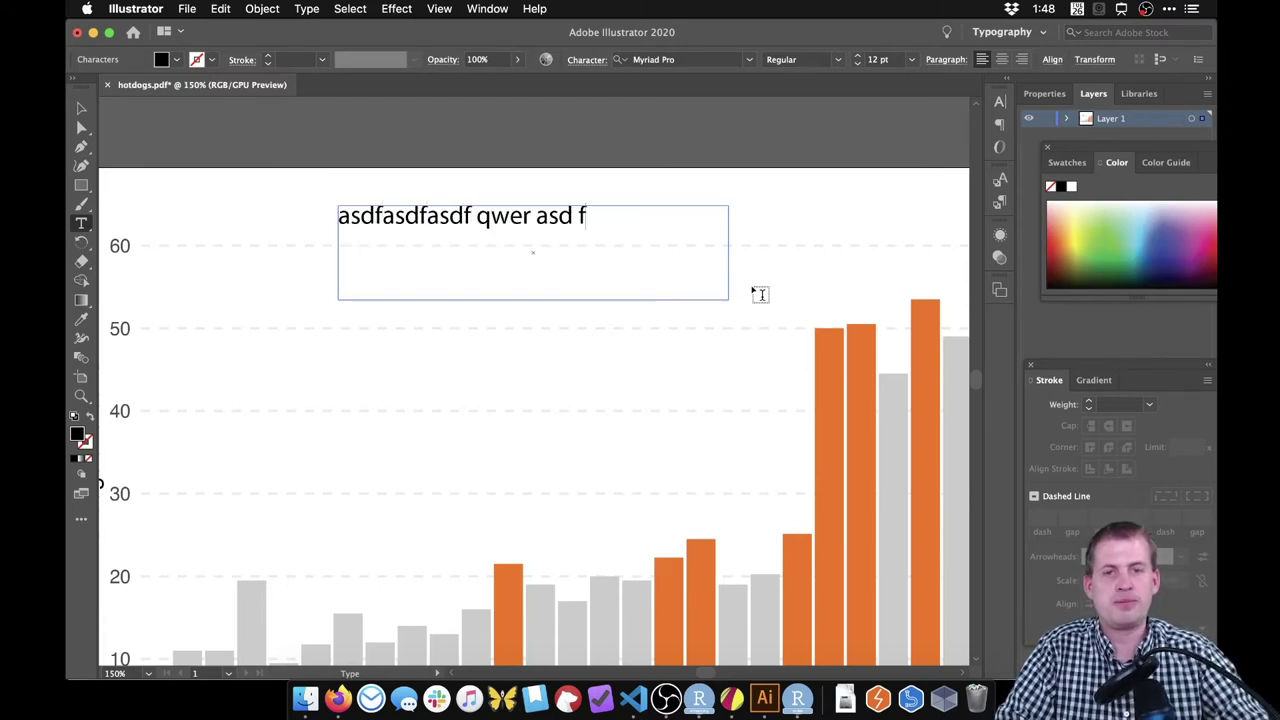
Step: Make the word qwer Bold SemiCondensed and green
double_click(500, 218)
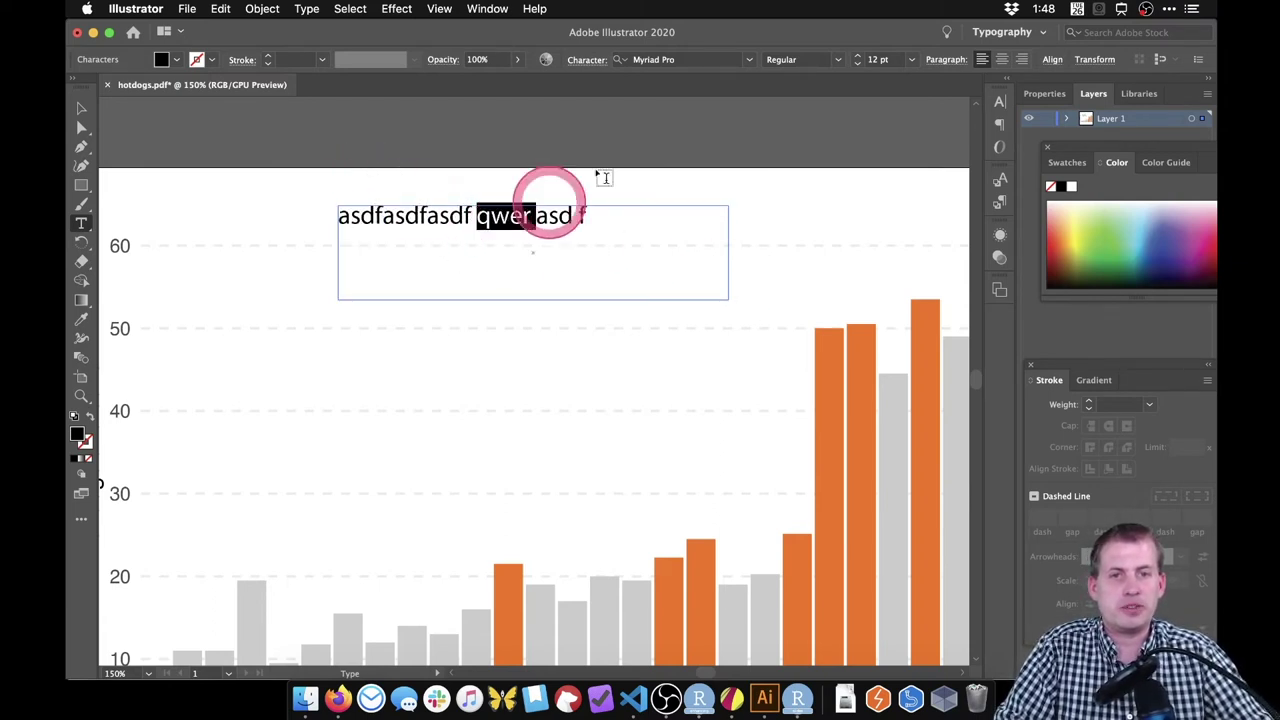
click(596, 61)
click(594, 62)
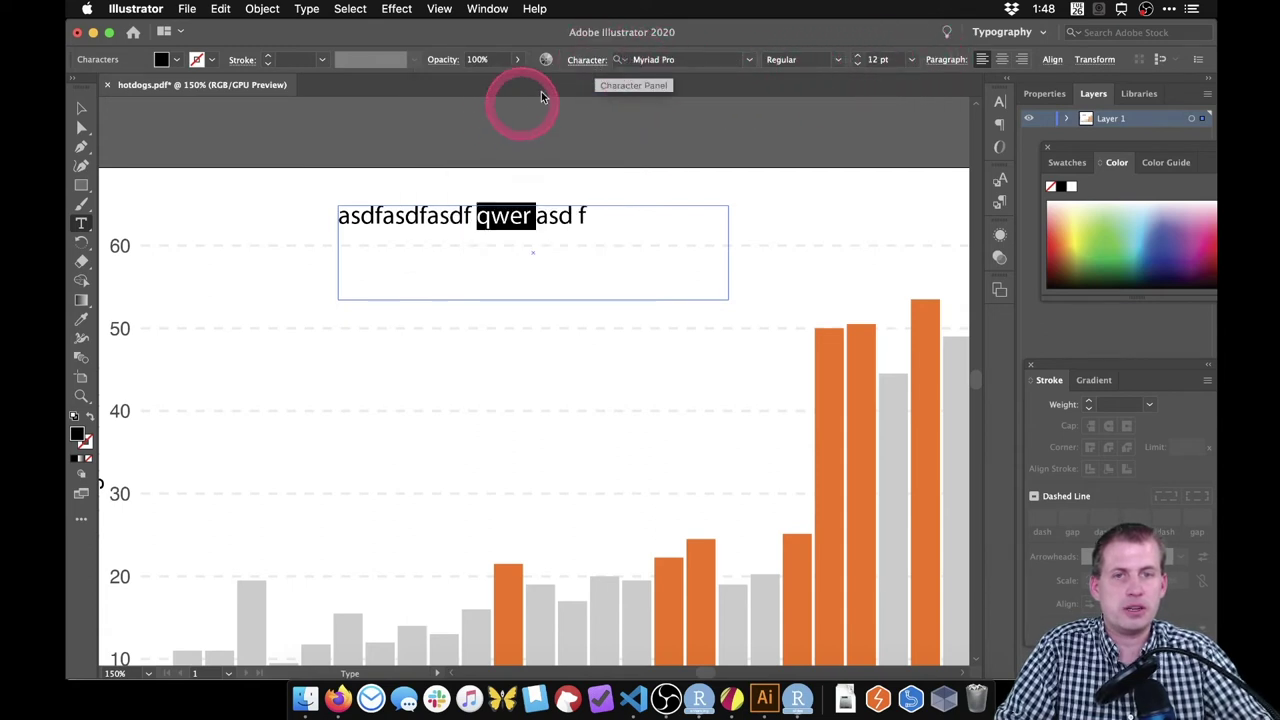
click(580, 59)
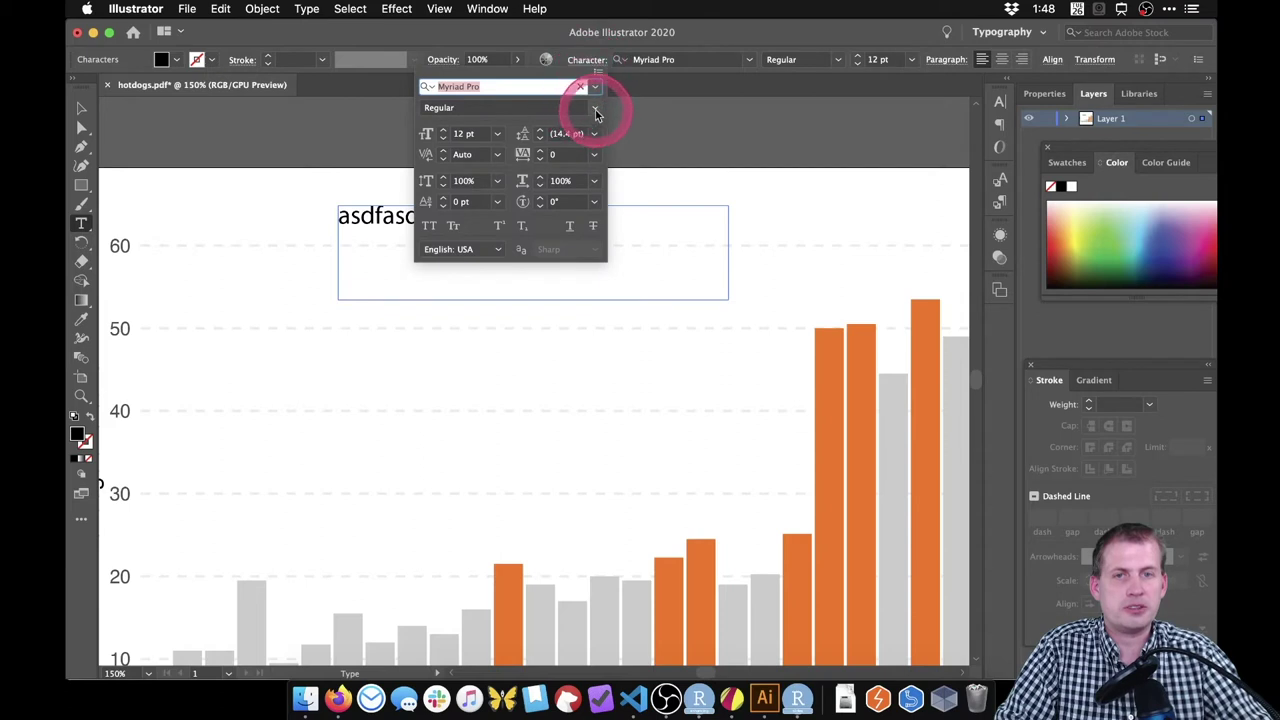
click(596, 110)
click(486, 270)
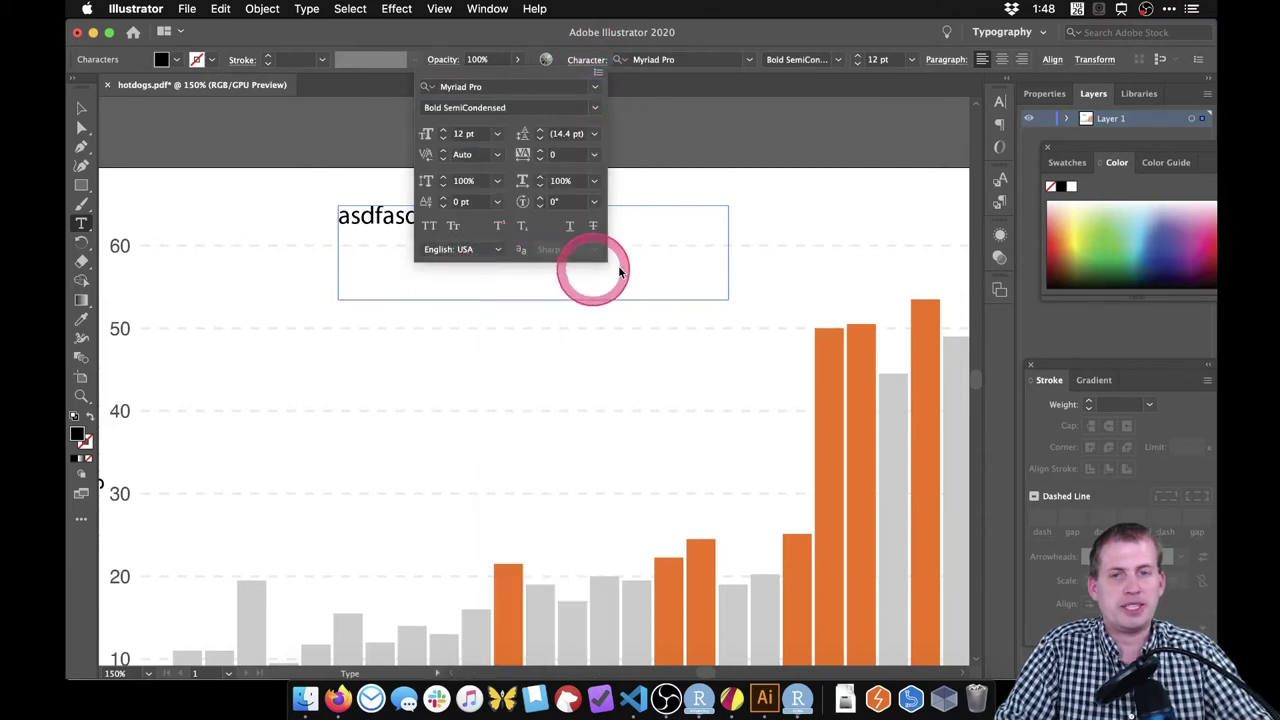
click(671, 240)
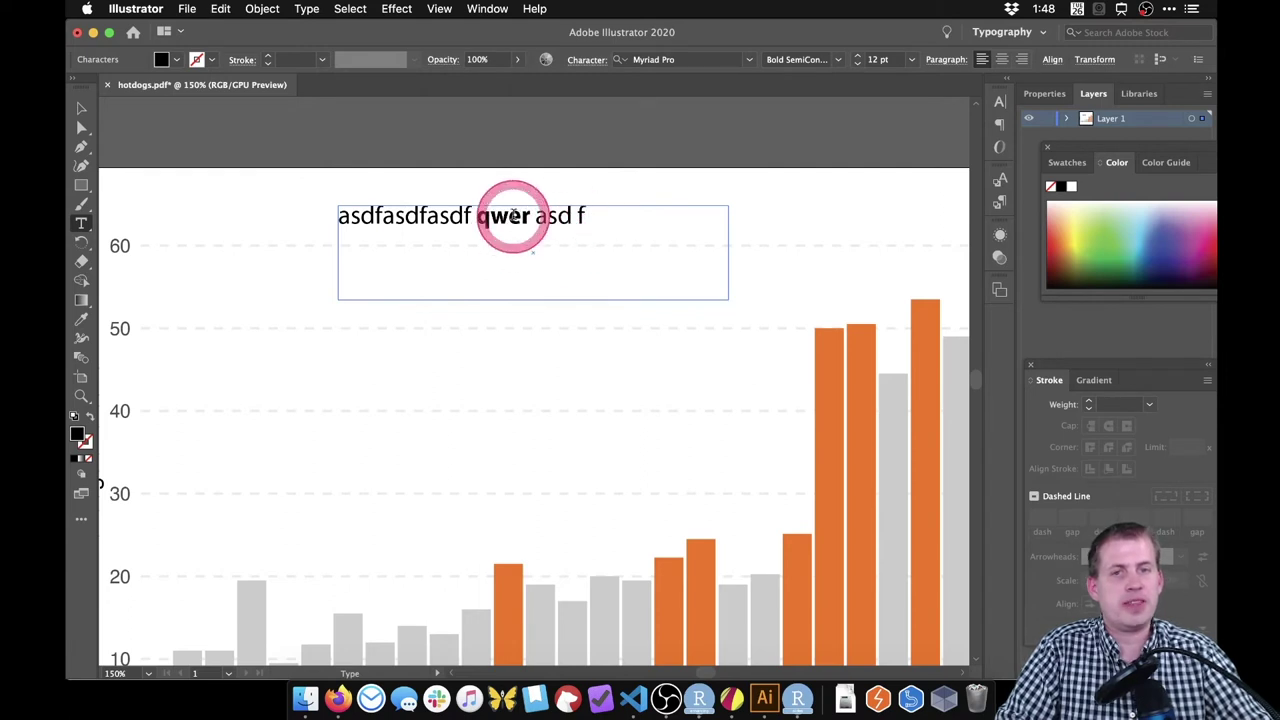
click(1093, 228)
click(545, 245)
Step: Move the sample text frame down to sit just below the 50 gridline
click(83, 107)
drag(410, 222, 214, 188)
drag(294, 196, 537, 364)
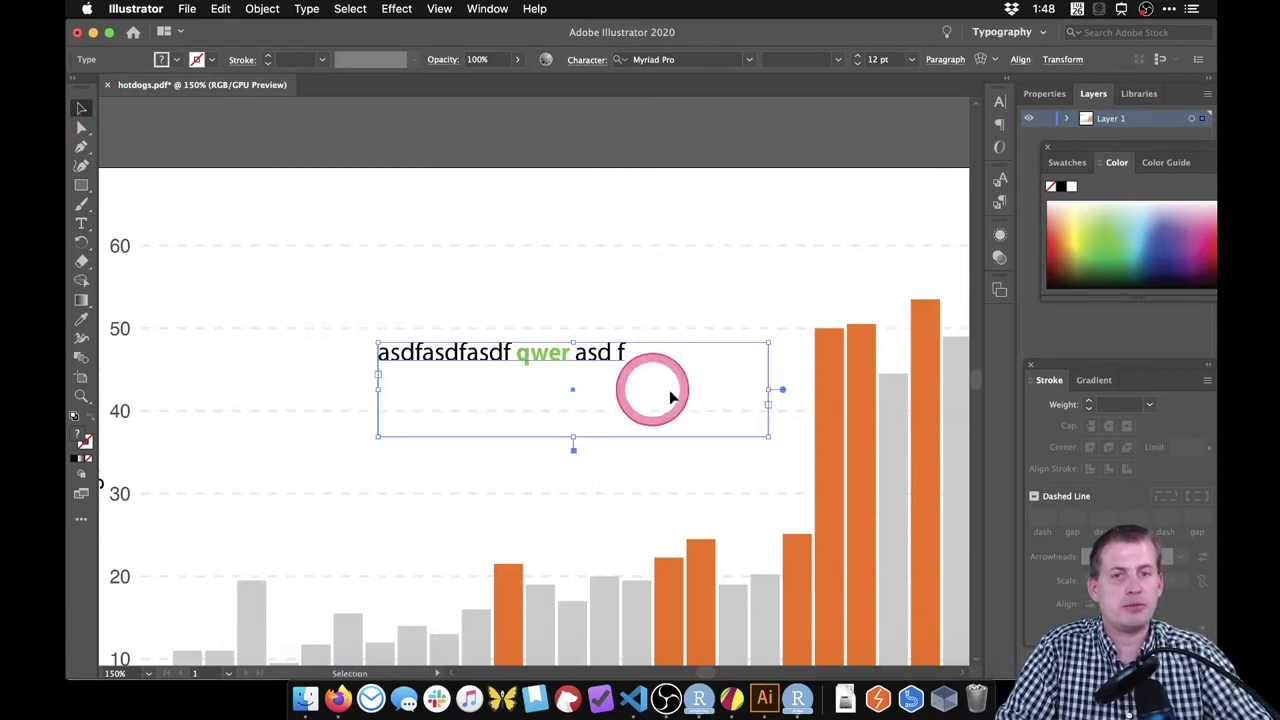
Step: Draw a horizontal line right of the sample text and give it a 4 pt black stroke
click(83, 188)
click(150, 262)
drag(641, 352, 797, 352)
click(268, 60)
click(266, 58)
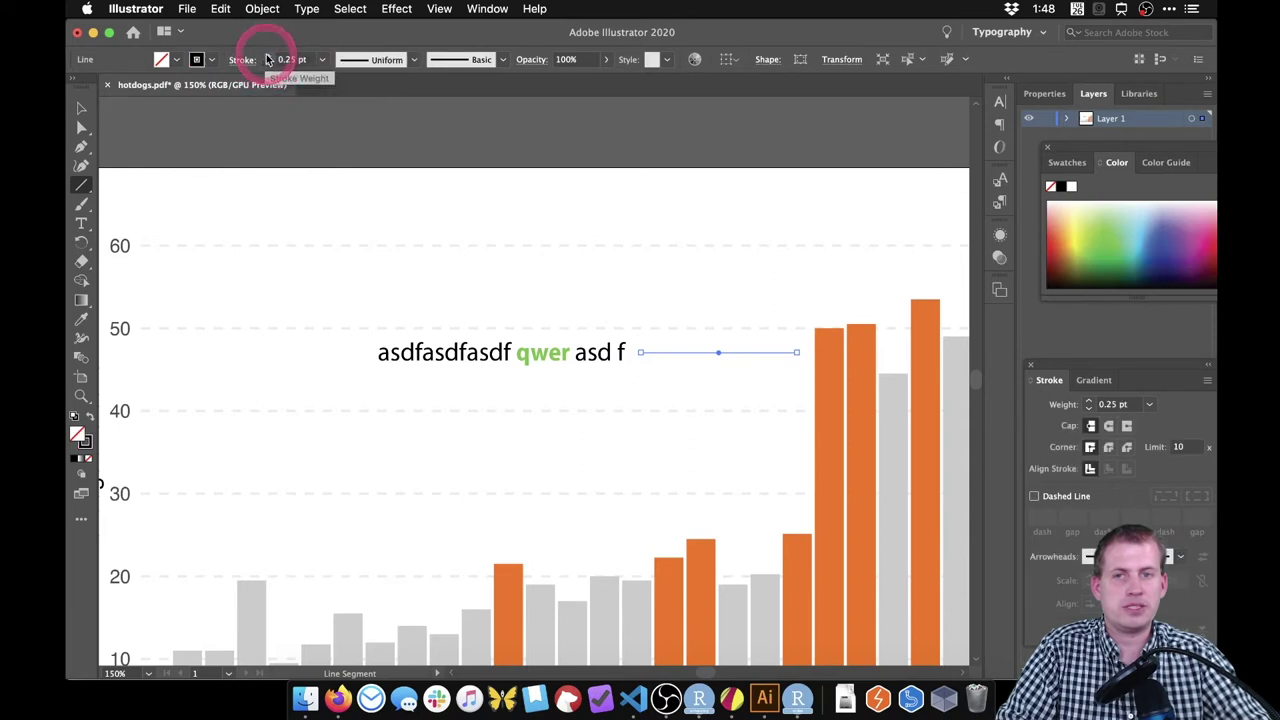
click(83, 108)
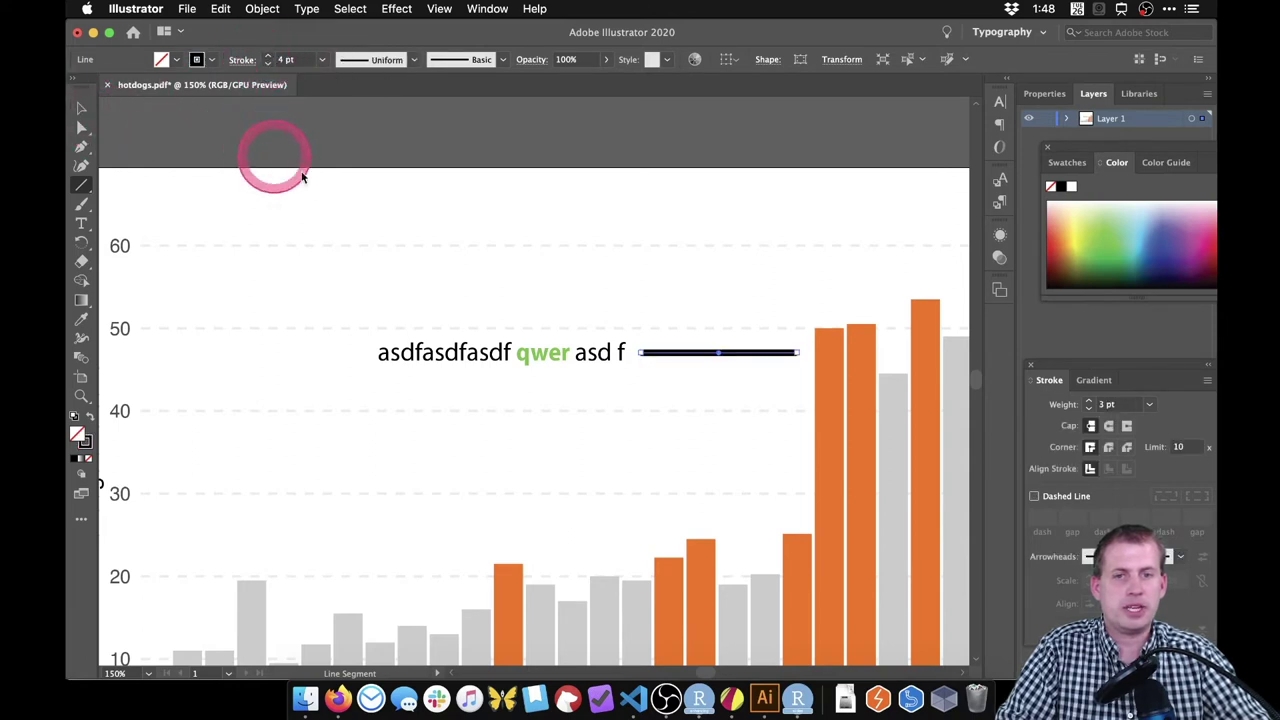
mouse_move(673, 356)
mouse_down()
mouse_move(826, 362)
mouse_move(775, 354)
mouse_move(816, 342)
mouse_up()
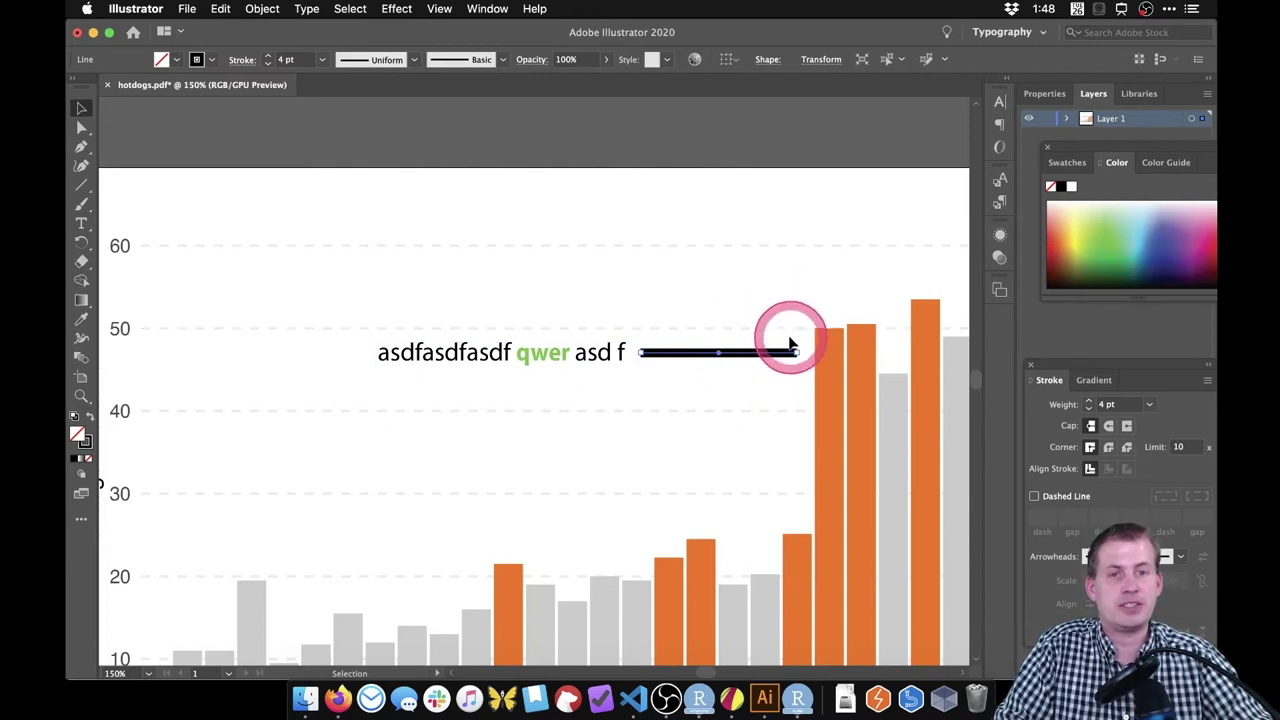
scroll(760, 342, right, 1)
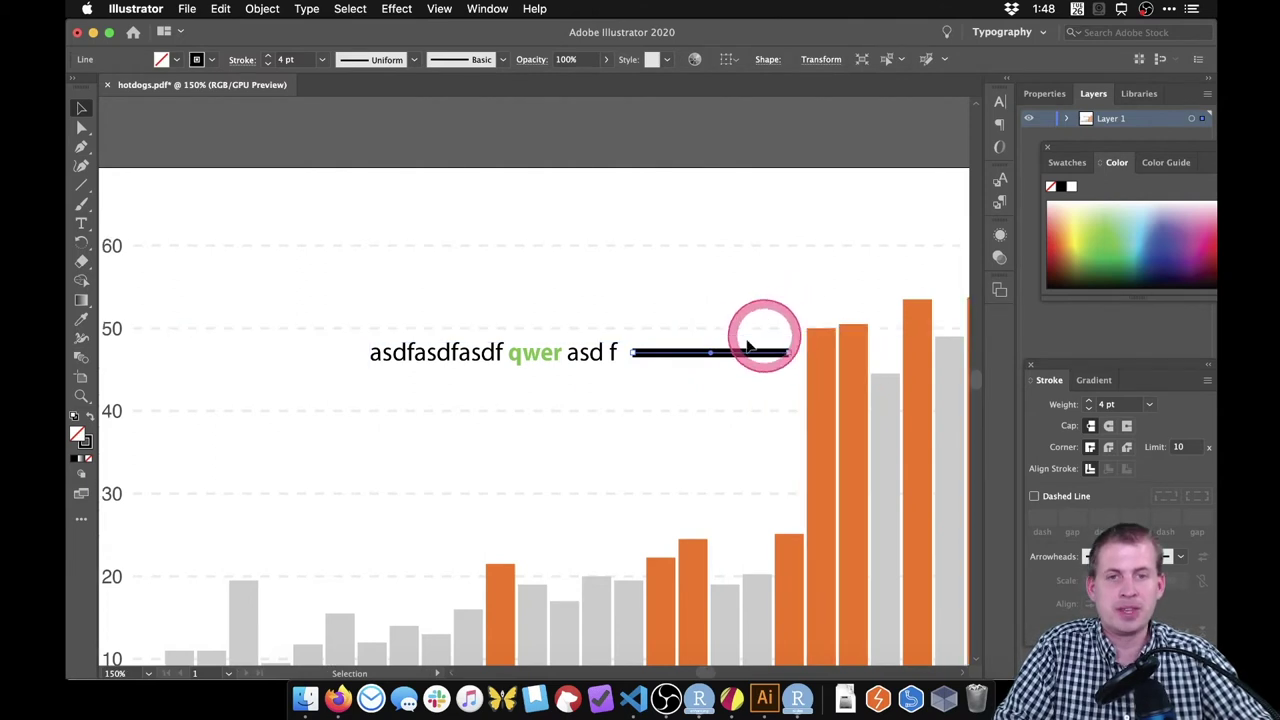
Step: Select the orange bar beside the black line and narrow it from its left side
click(586, 353)
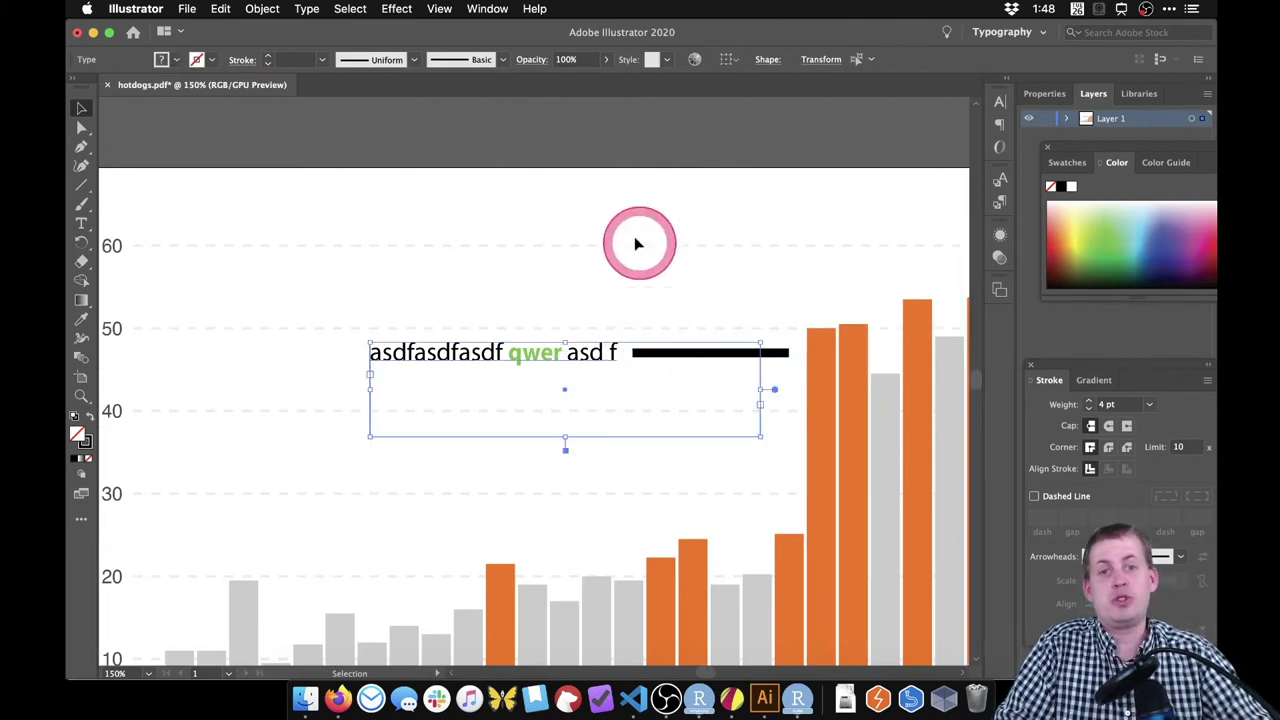
click(843, 395)
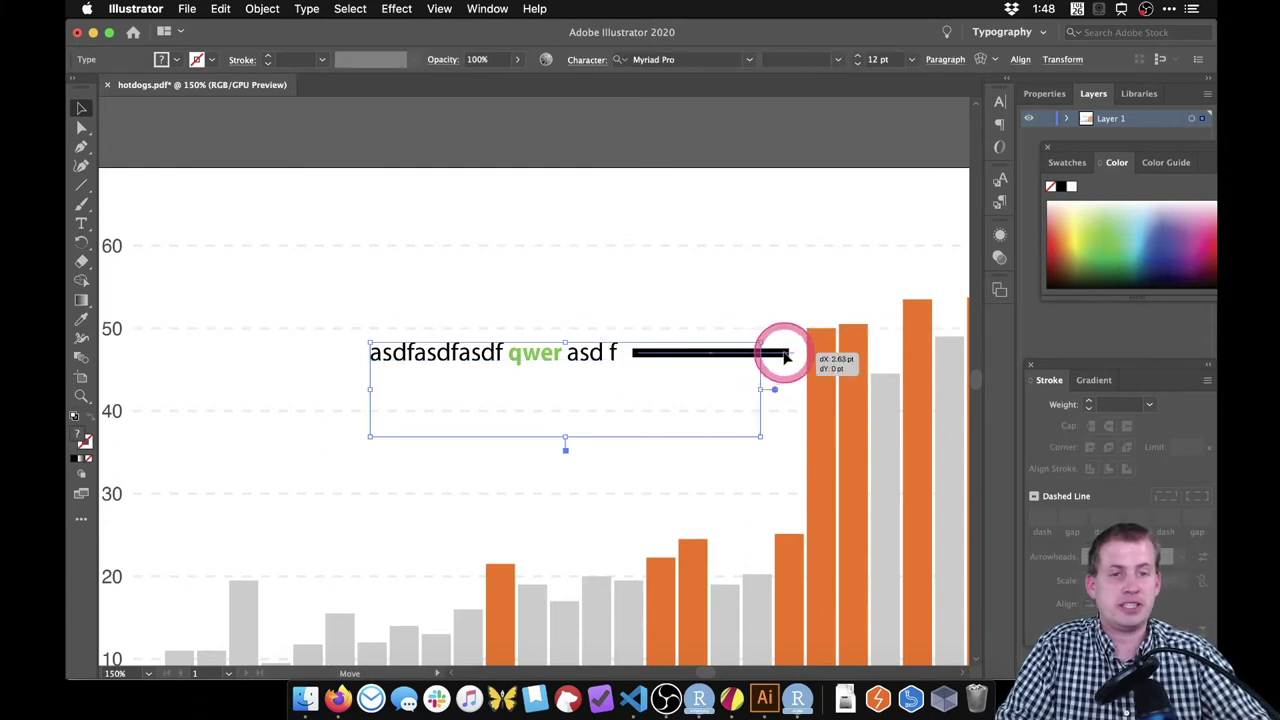
click(814, 348)
click(812, 330)
drag(808, 330, 820, 363)
click(886, 357)
click(889, 351)
Step: Drag the narrowed orange bar's top down so it ends just below the line
click(811, 297)
click(880, 340)
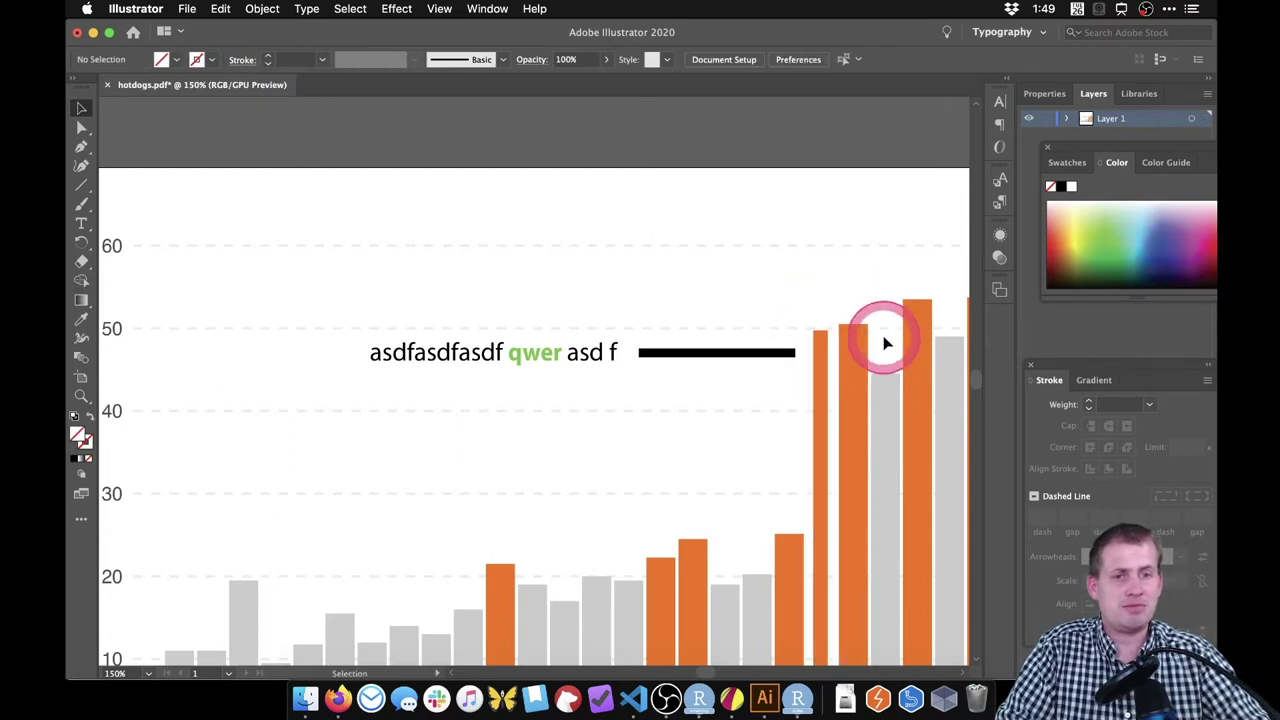
click(830, 358)
click(818, 320)
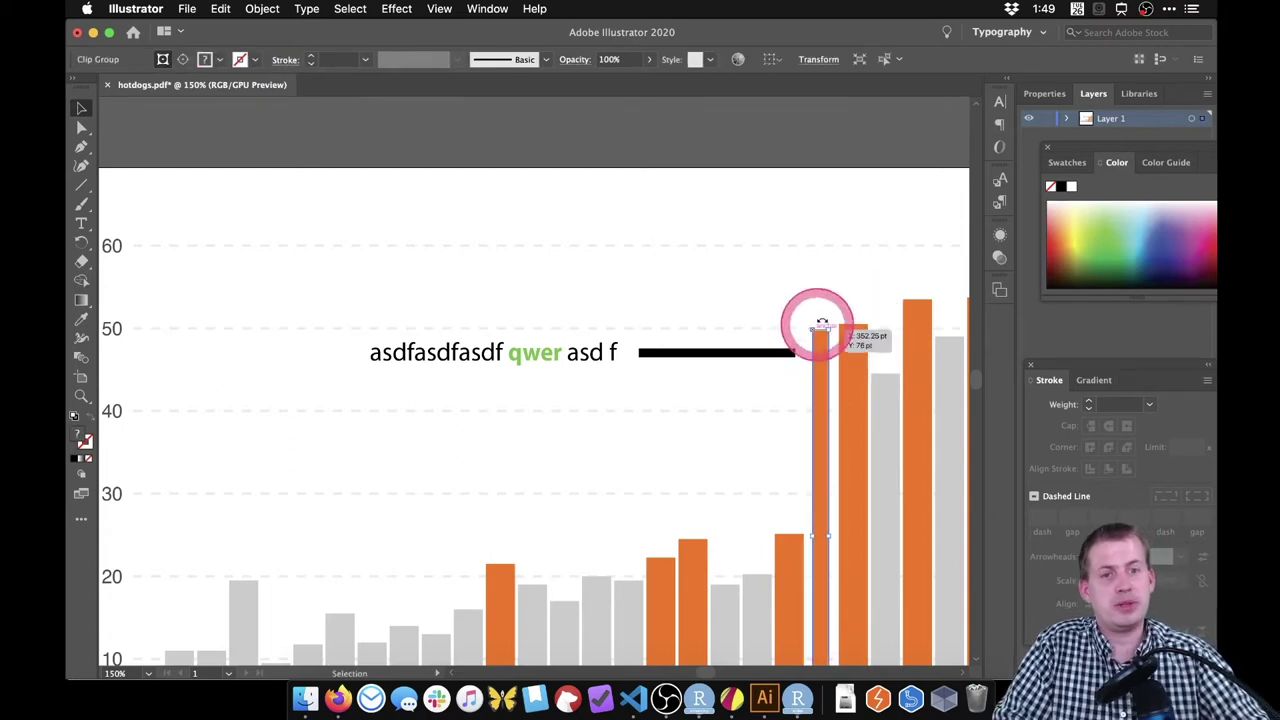
drag(828, 332, 788, 372)
click(783, 262)
scroll(790, 258, right, 5)
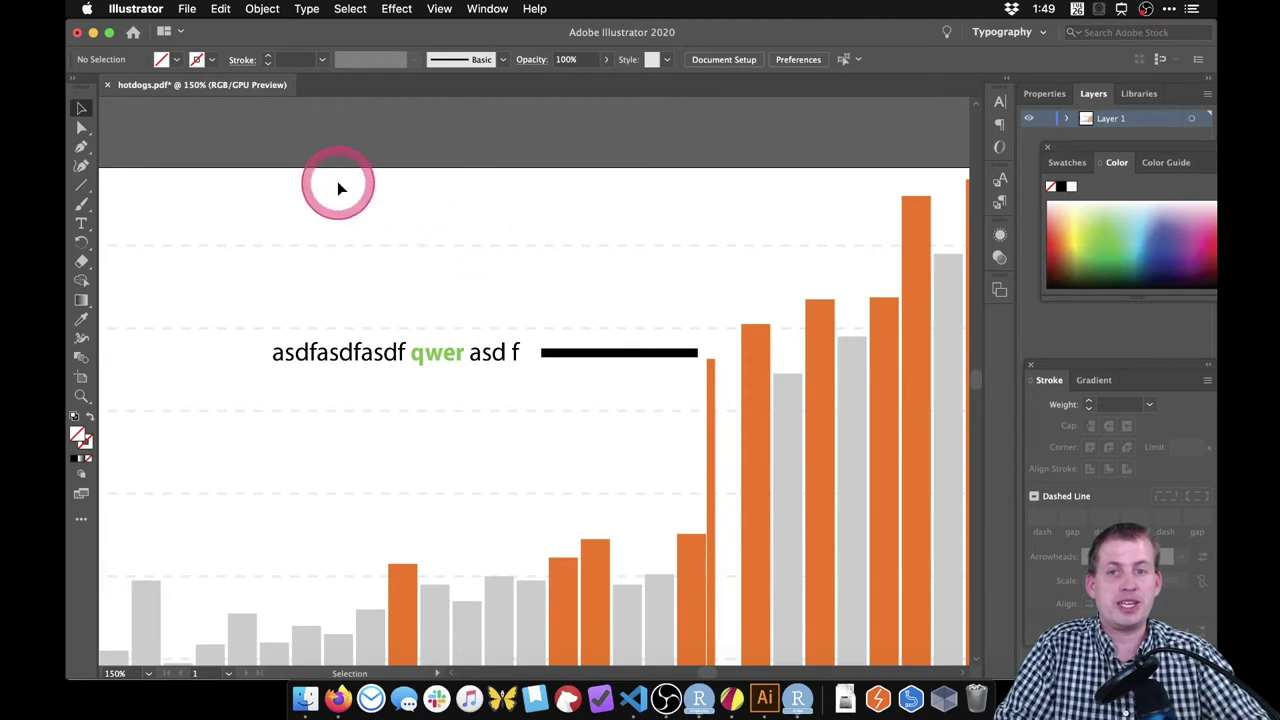
click(188, 9)
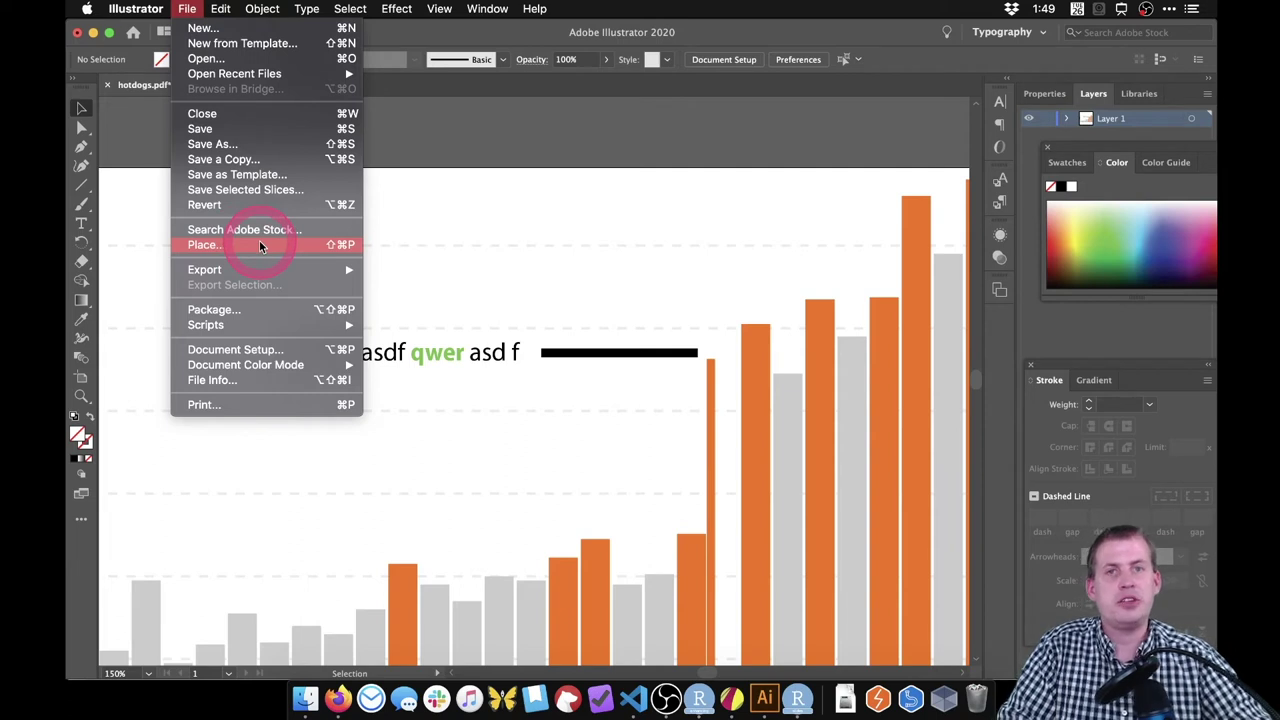
click(571, 289)
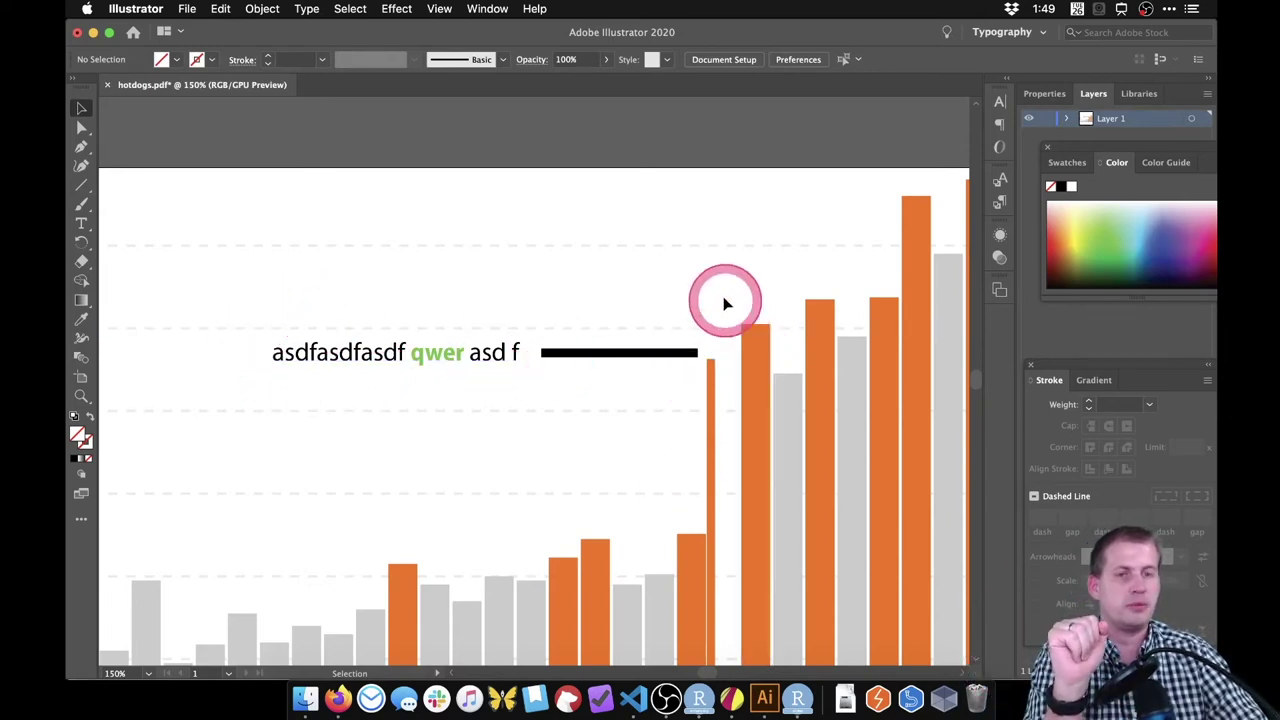
Step: Isolate the orange 1991 bar and change its fill to pink
scroll(800, 315, right, 1)
scroll(661, 313, right, 3)
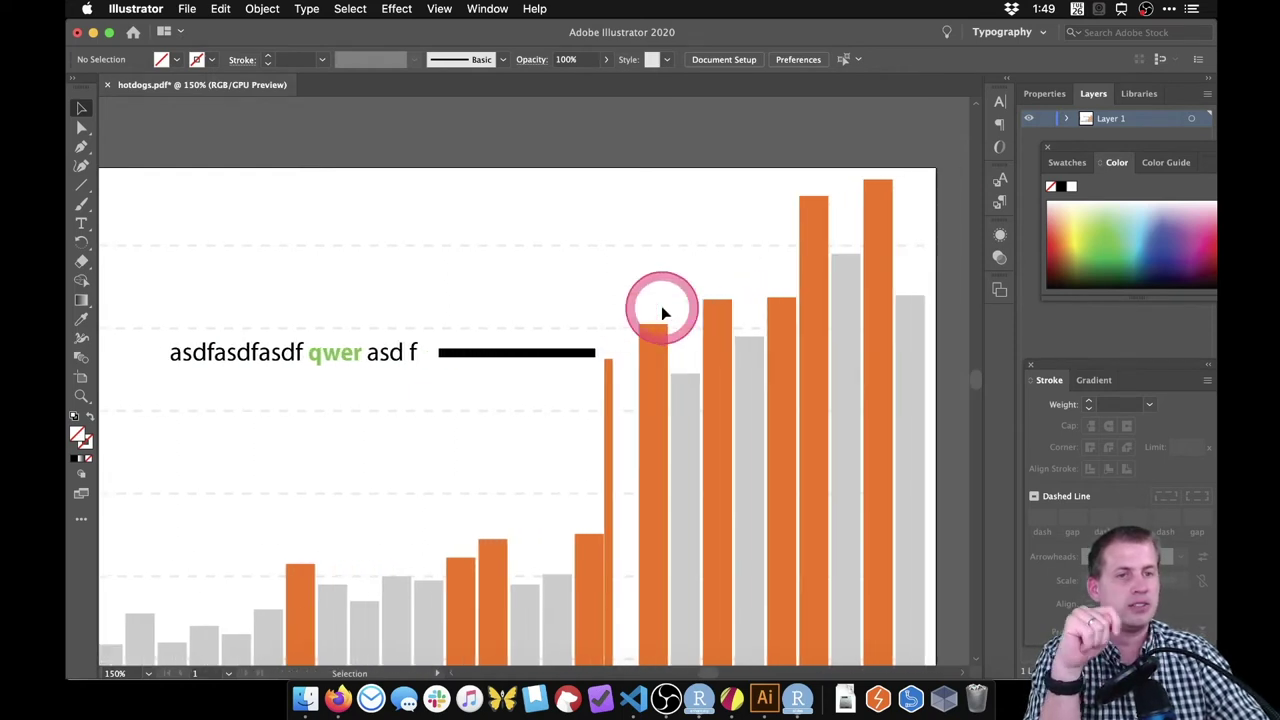
scroll(661, 313, left, 6)
scroll(661, 313, down, 1)
click(477, 327)
scroll(579, 382, up, 1)
scroll(620, 323, down, 3)
scroll(600, 370, left, 1)
click(521, 531)
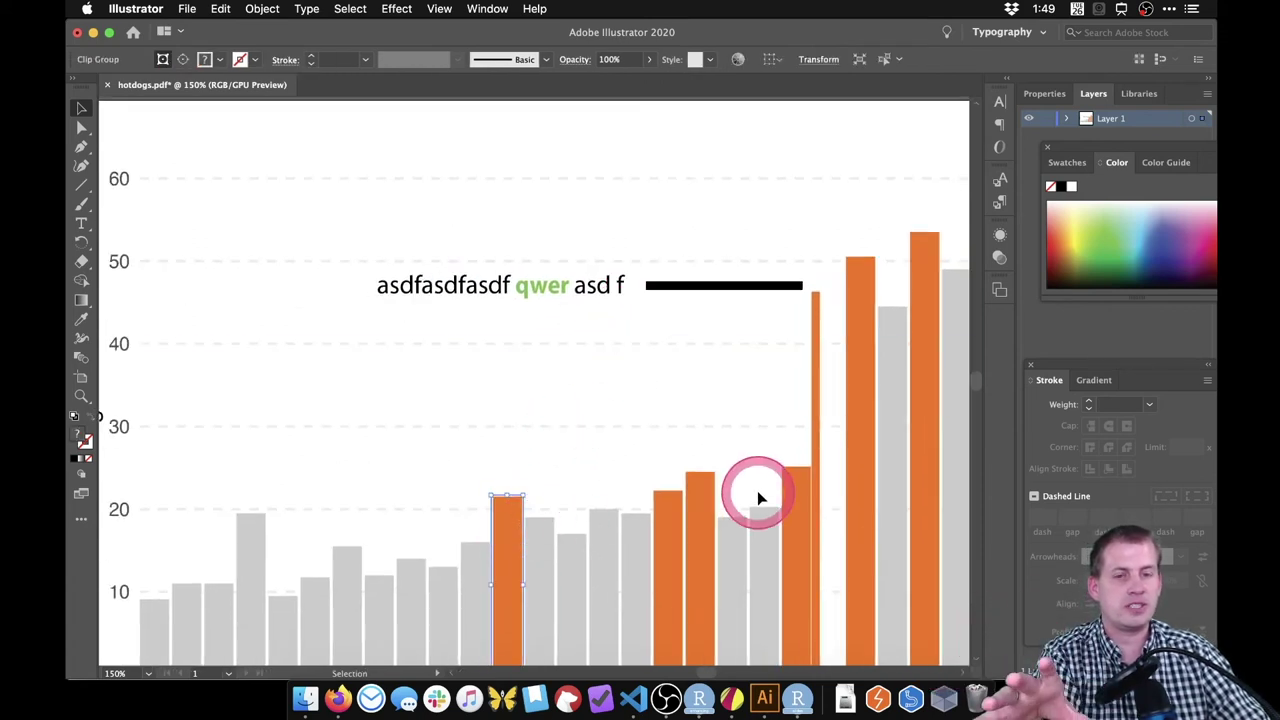
scroll(757, 490, down, 3)
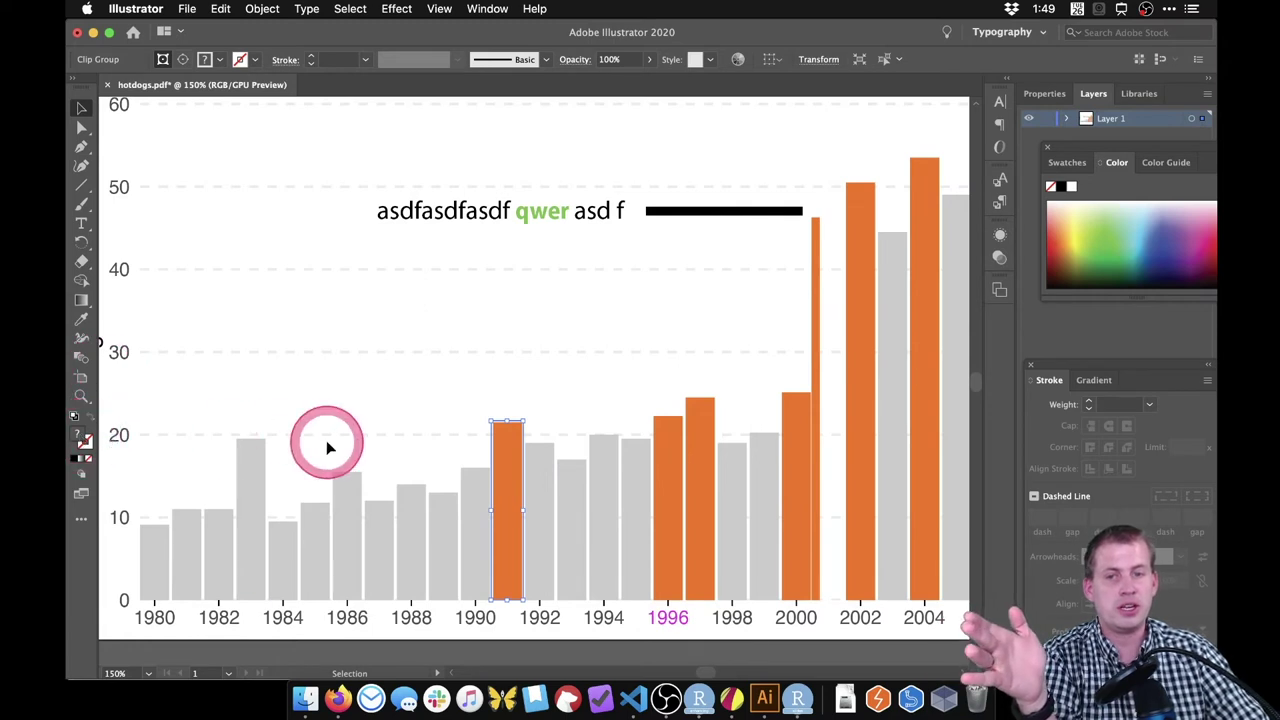
double_click(505, 455)
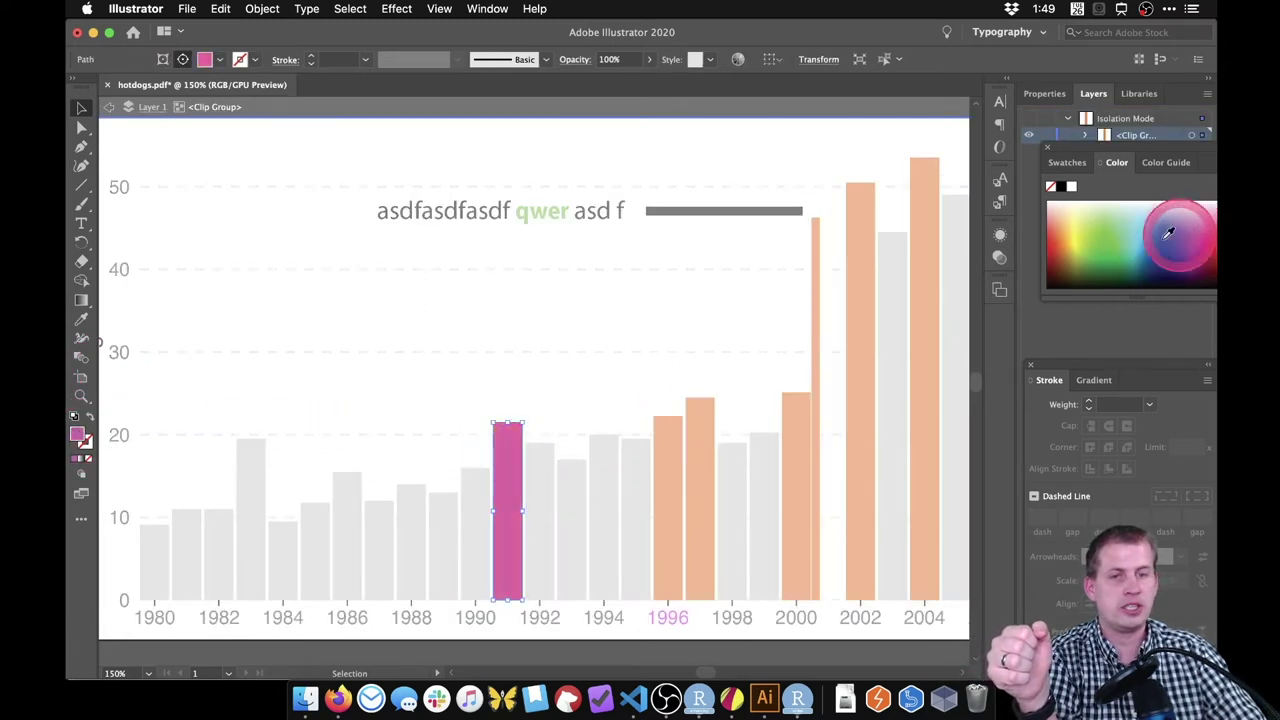
double_click(358, 304)
Step: Drag the sample text block down and left over the 1980s bars
scroll(366, 306, right, 3)
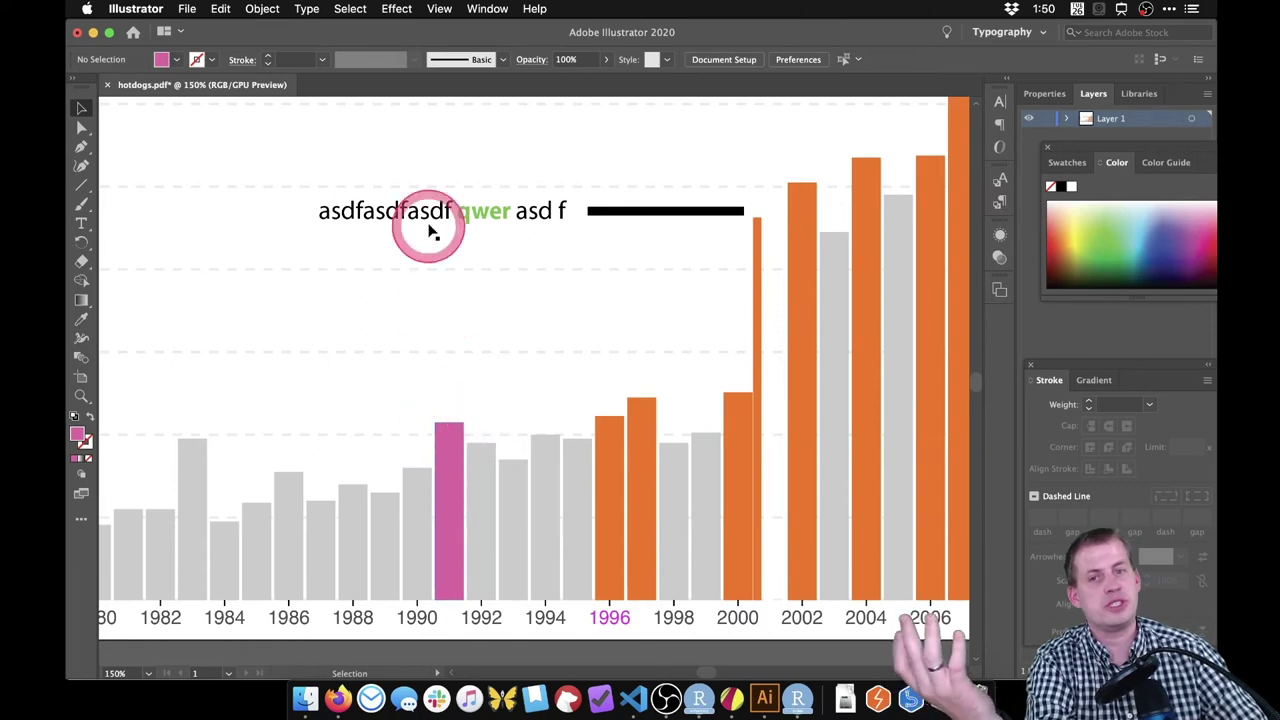
drag(422, 227, 277, 411)
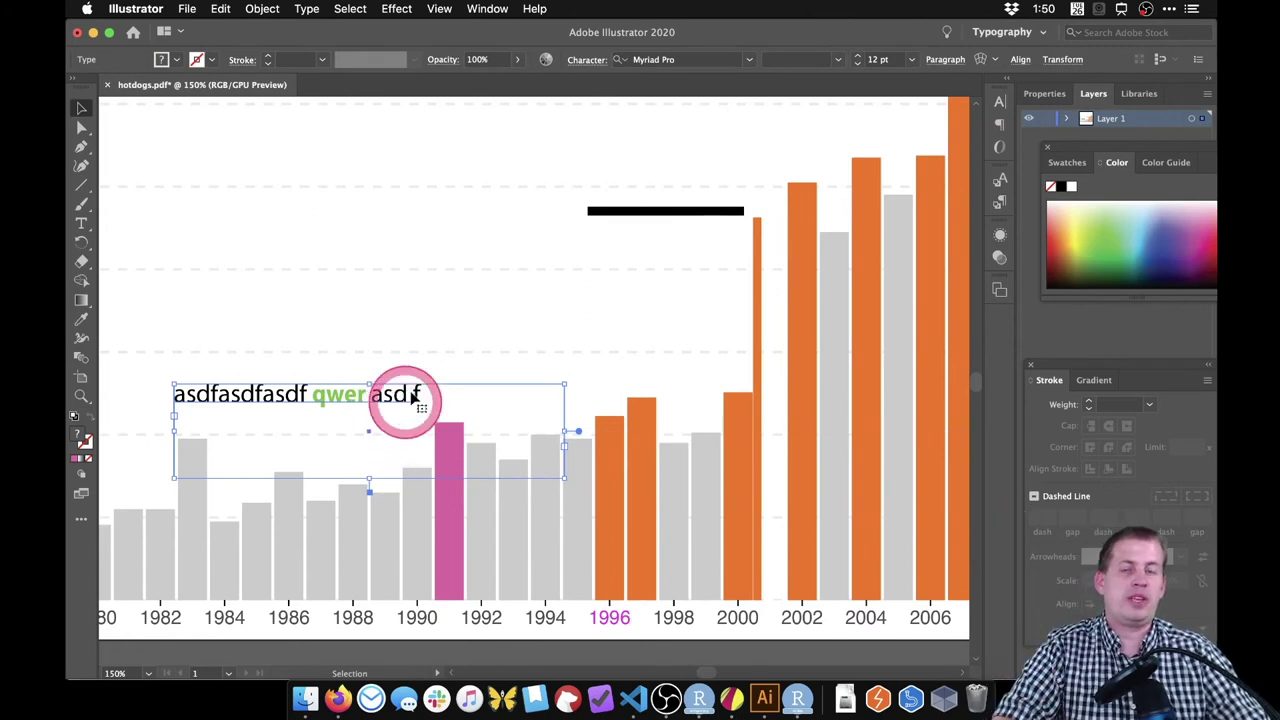
scroll(445, 310, up, 1)
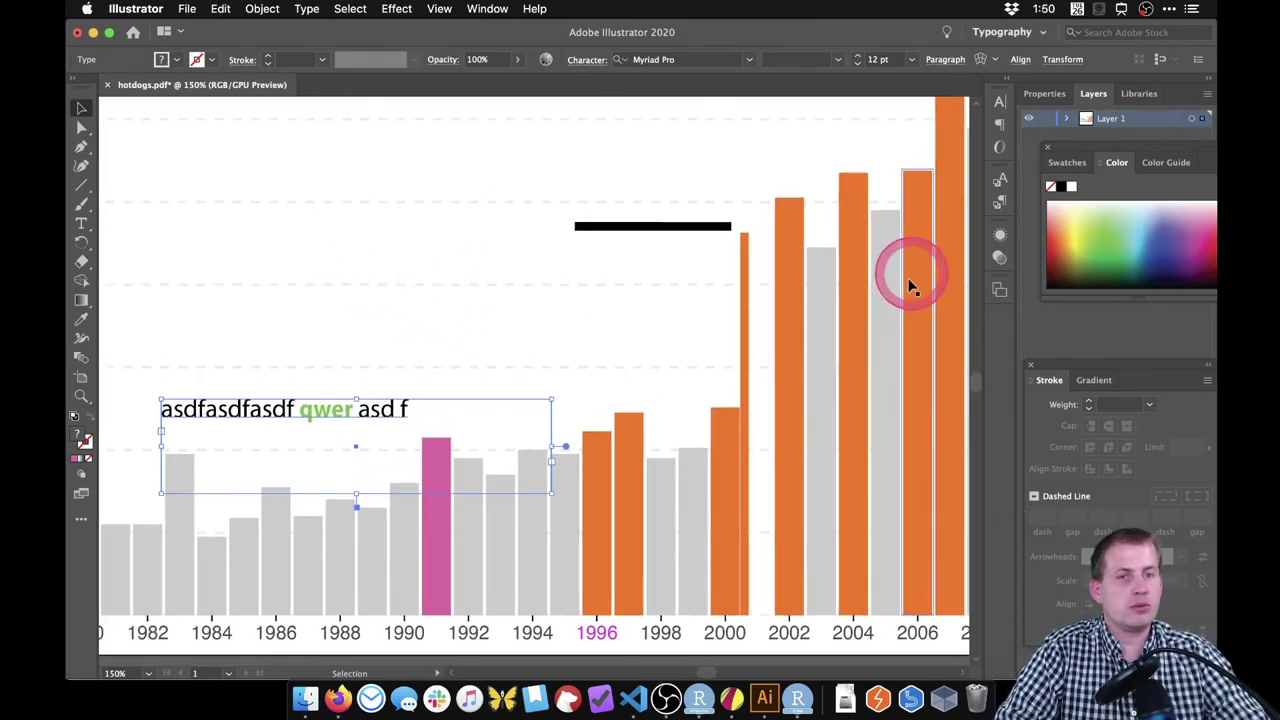
Step: Deselect the sample text, zoom out, and view the hot-dog chart at 100%
click(464, 252)
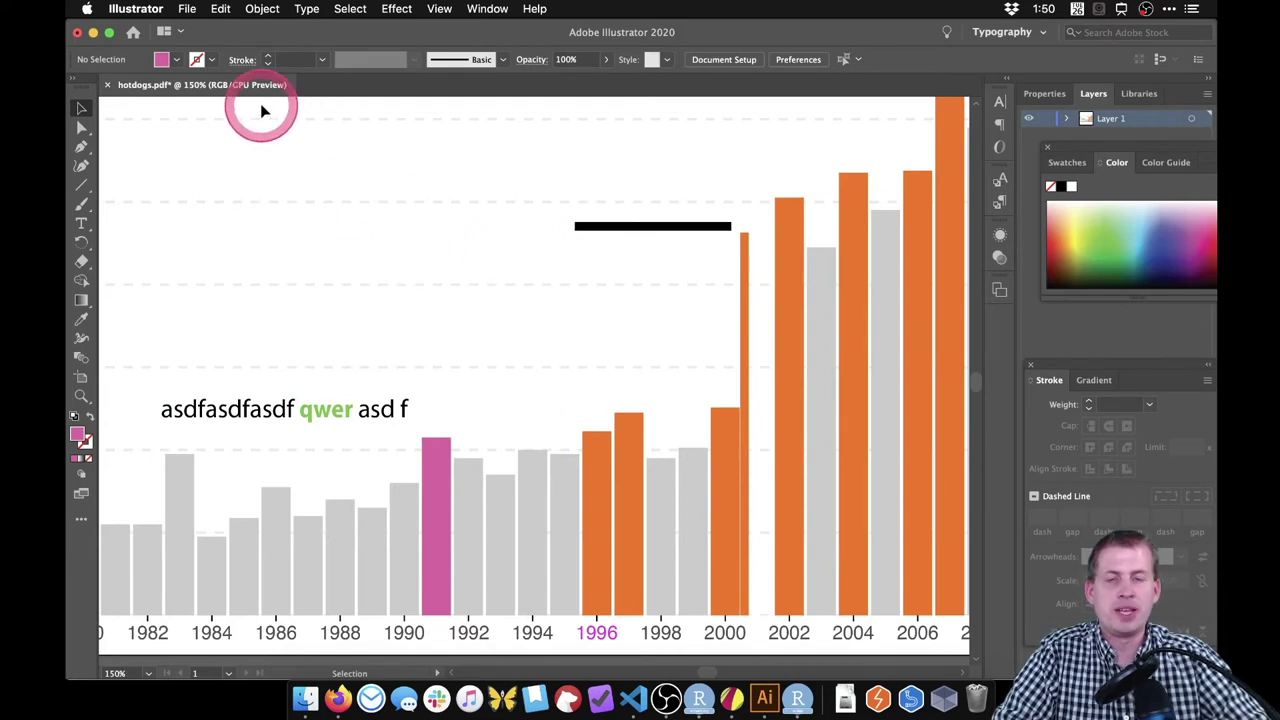
key(super+minus)
key(super+minus)
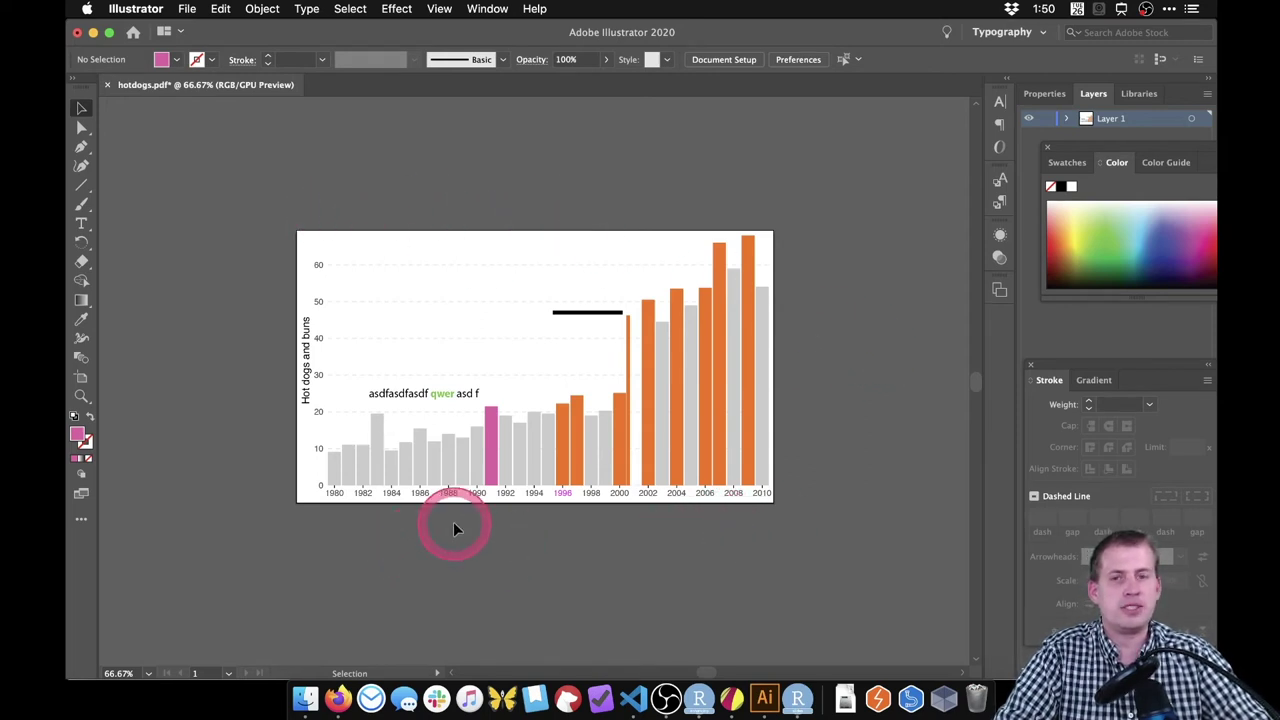
key(super+1)
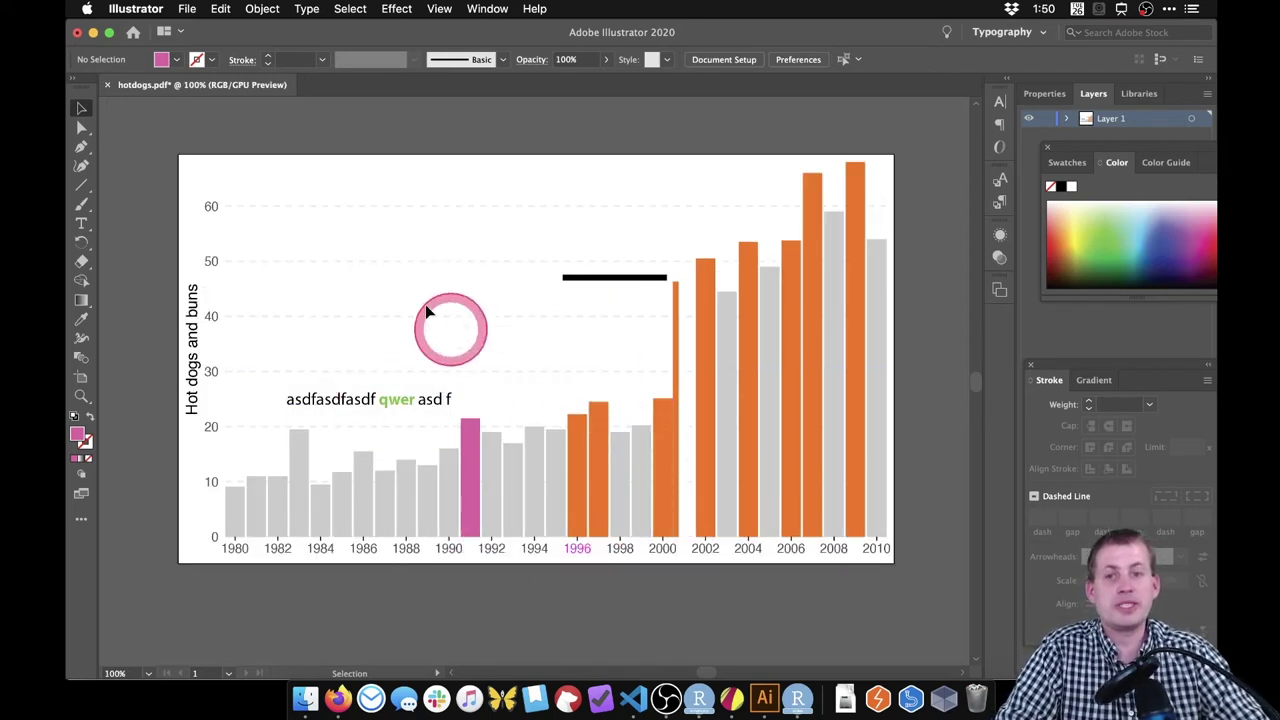
Step: Look over the File > Export options, then close the menu without exporting
click(188, 12)
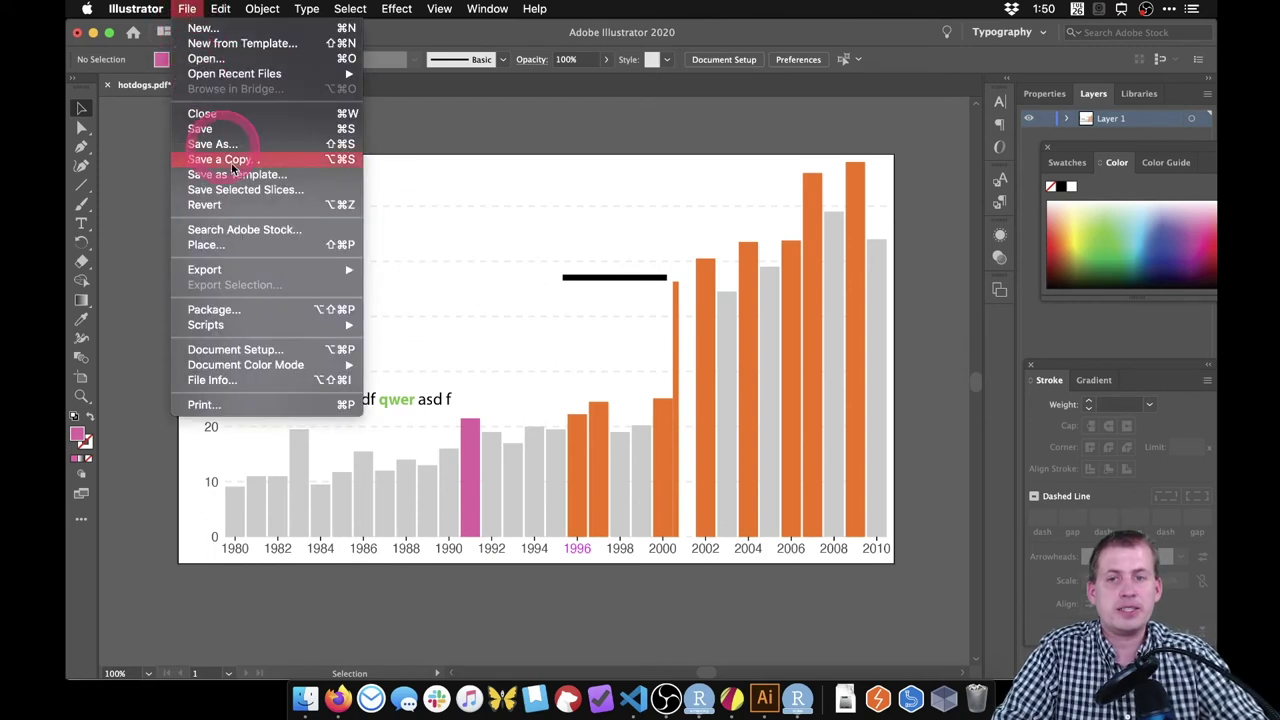
mouse_move(247, 270)
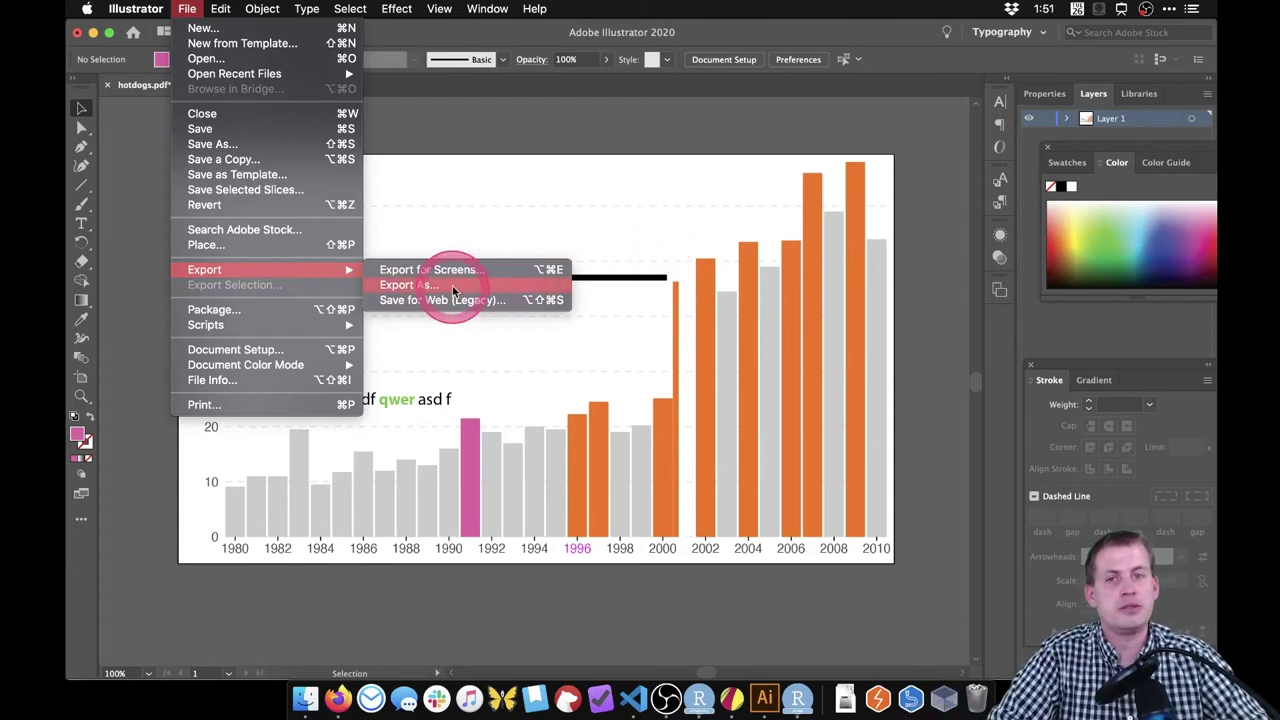
click(535, 135)
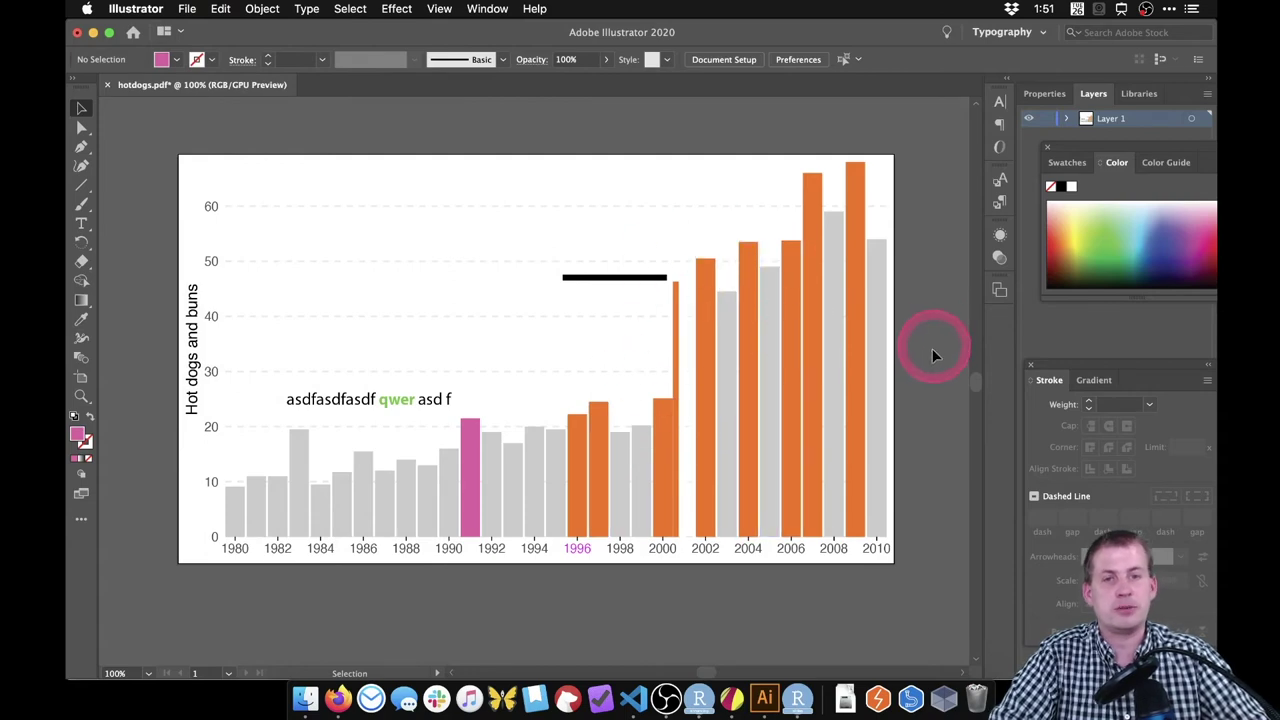
Step: In Gravit Designer, open hotdogs.pdf from the computer, replacing missing ArialMT with Open Sans
click(731, 700)
click(681, 442)
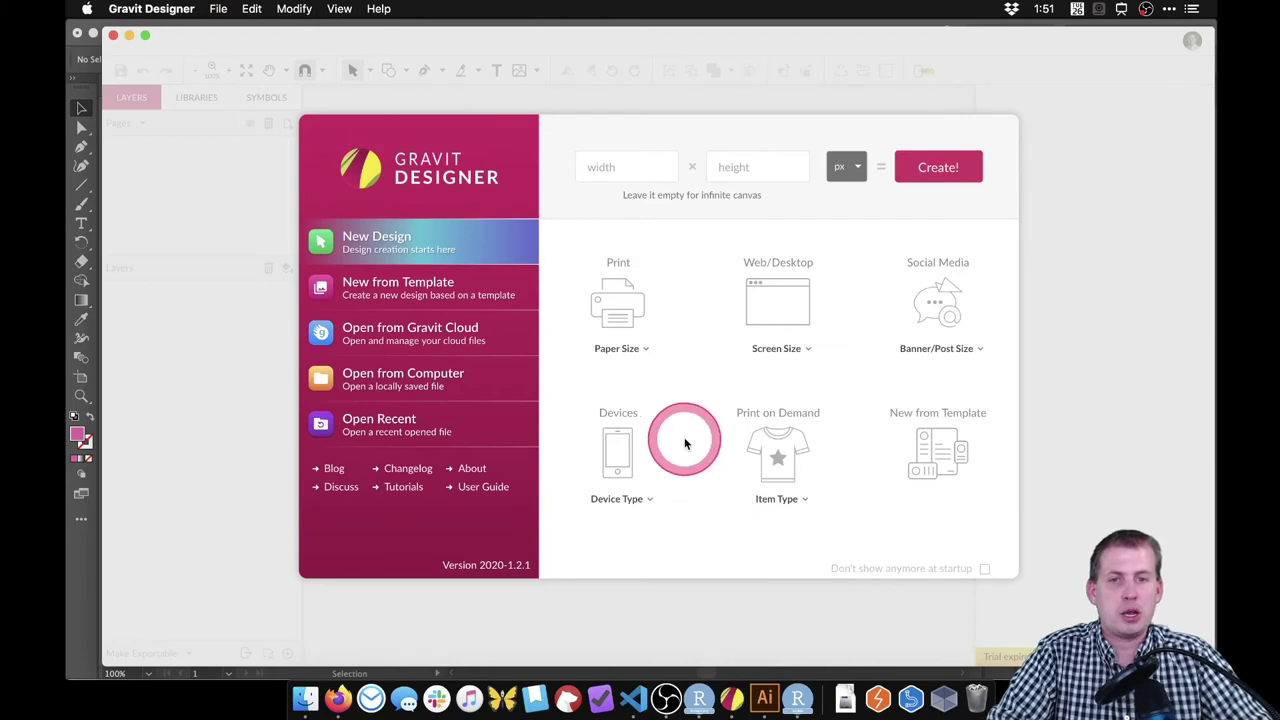
click(477, 318)
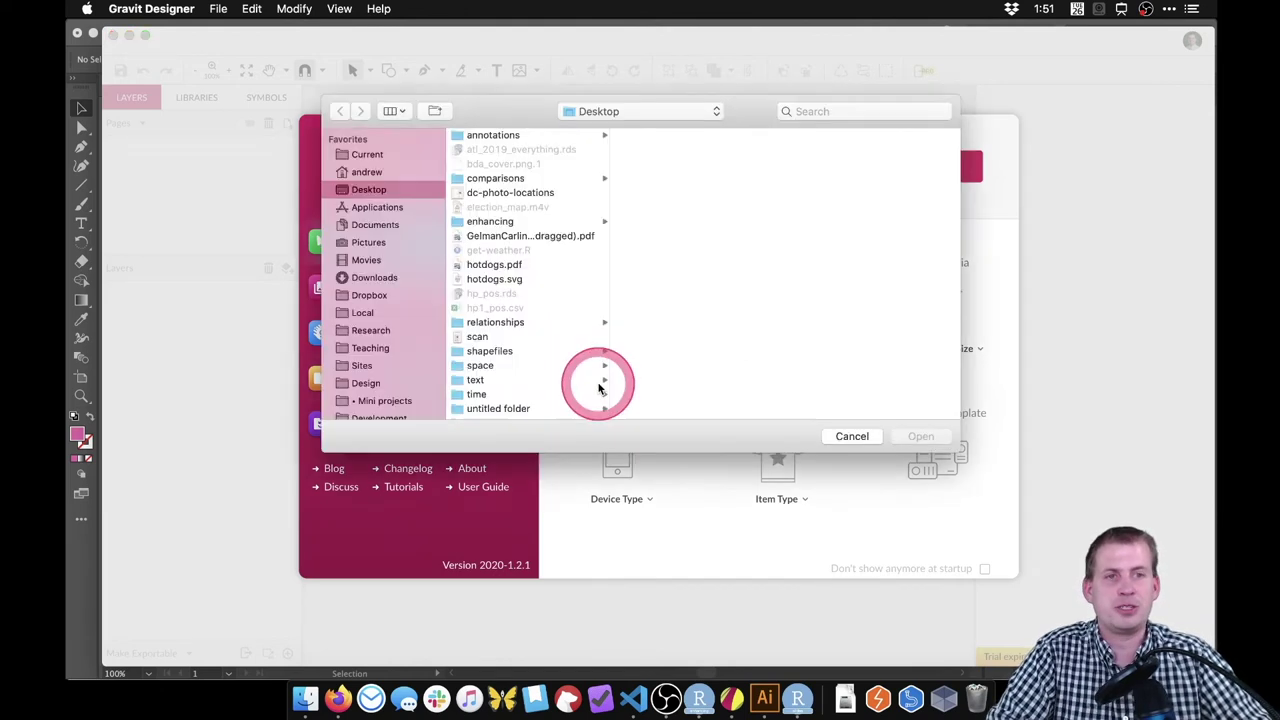
click(522, 264)
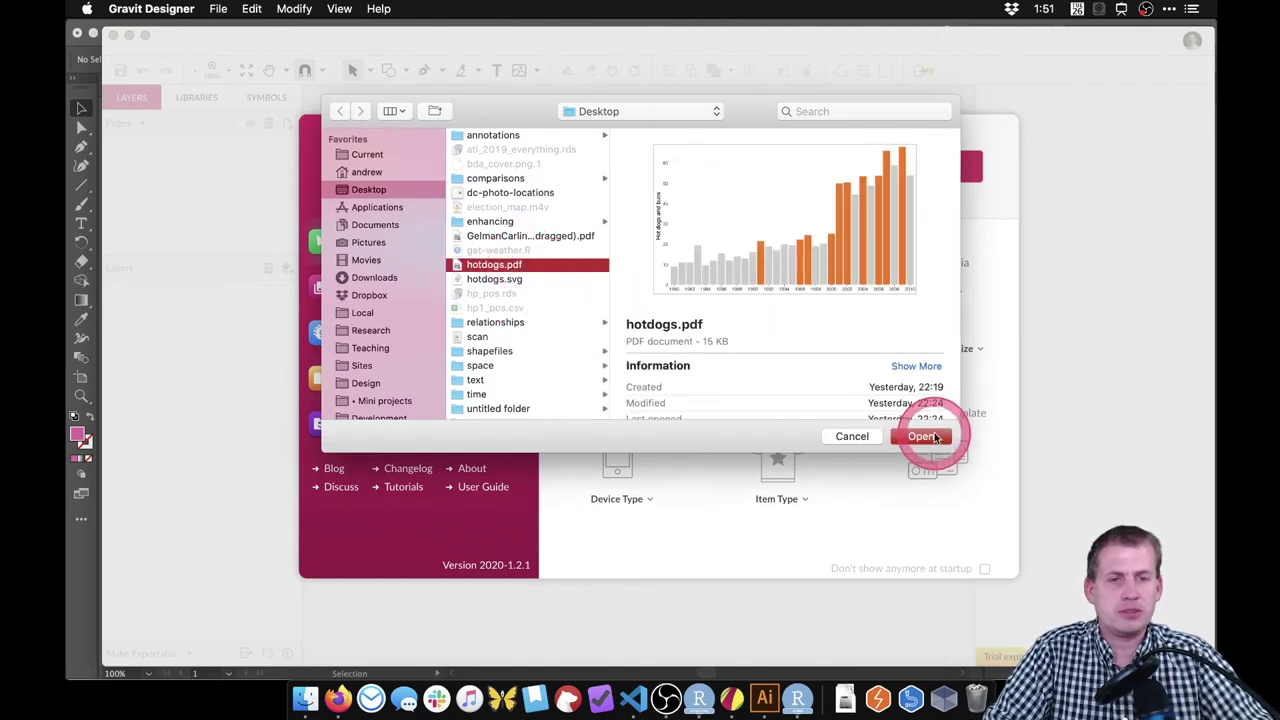
click(924, 437)
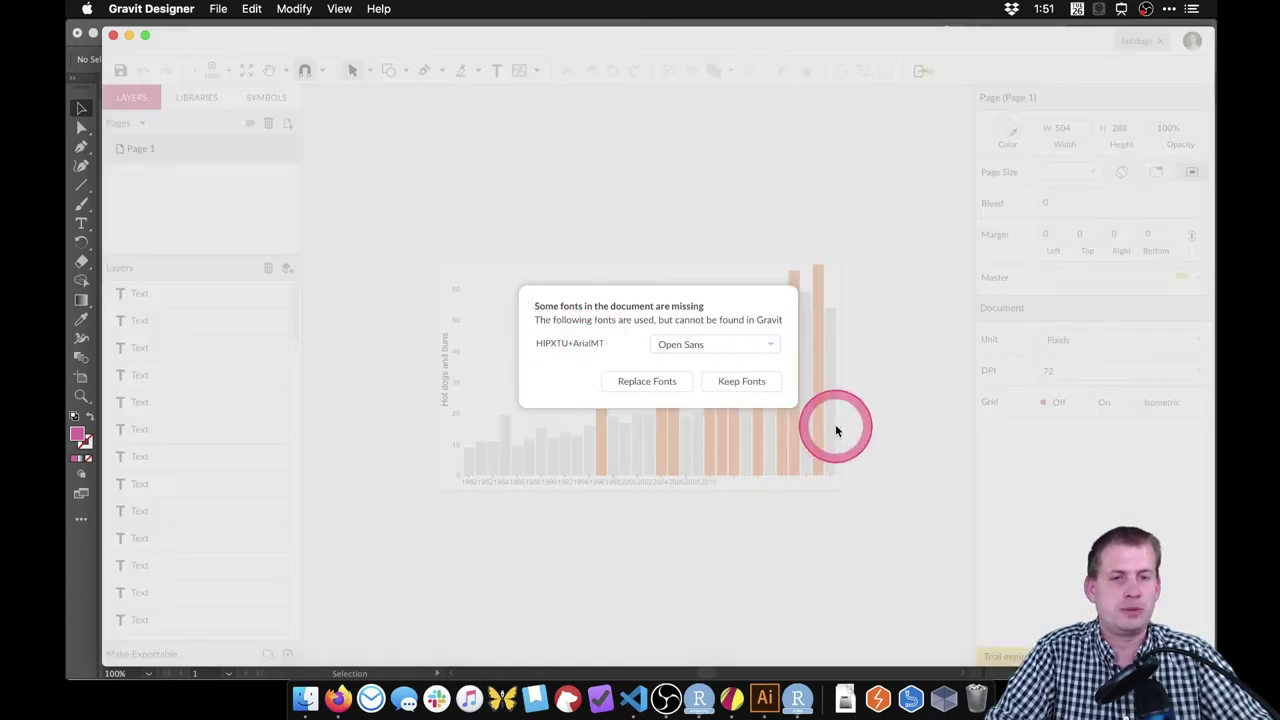
click(655, 383)
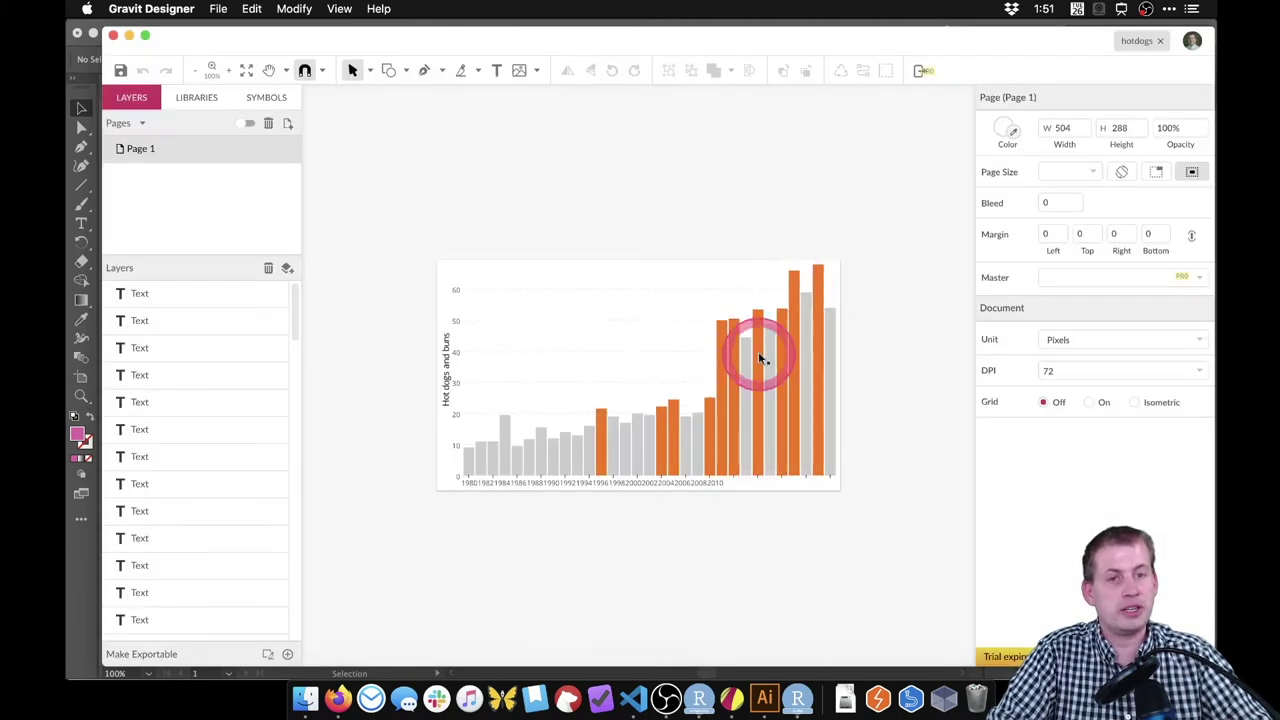
Step: Shorten one tall orange bar's inner path from 135.4 to 125.4 in height
scroll(793, 280, up, 3)
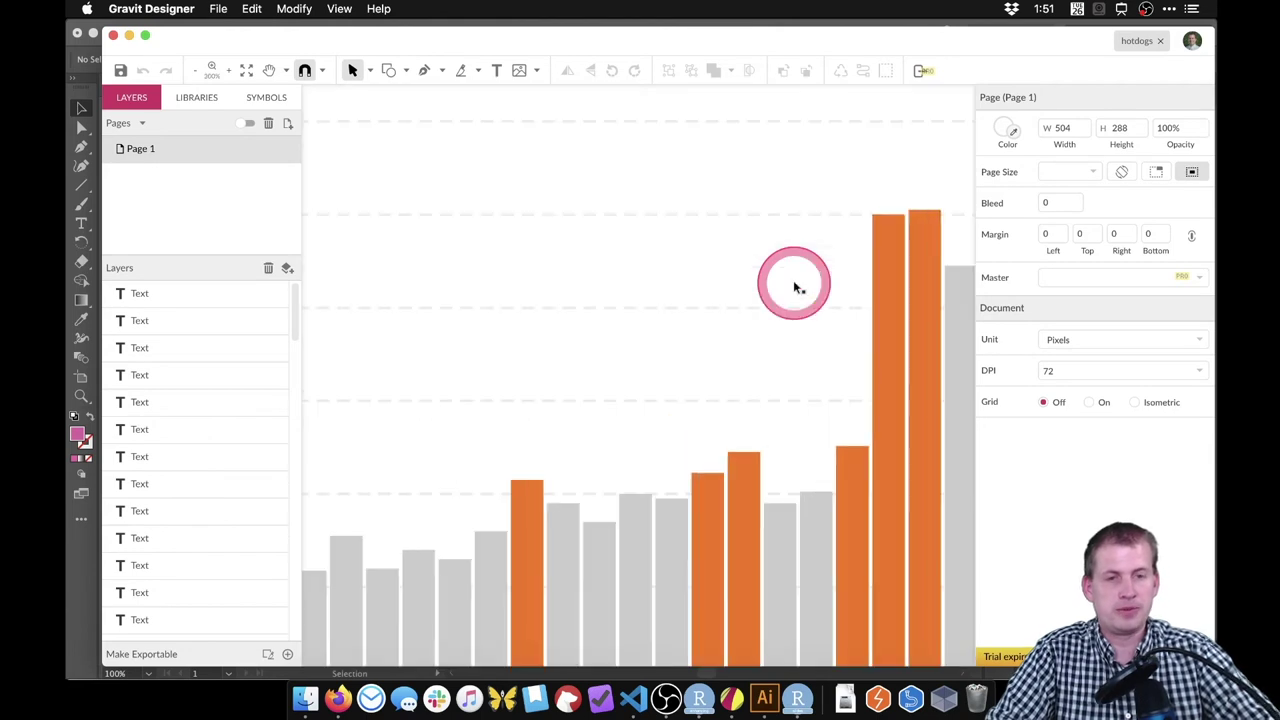
click(811, 228)
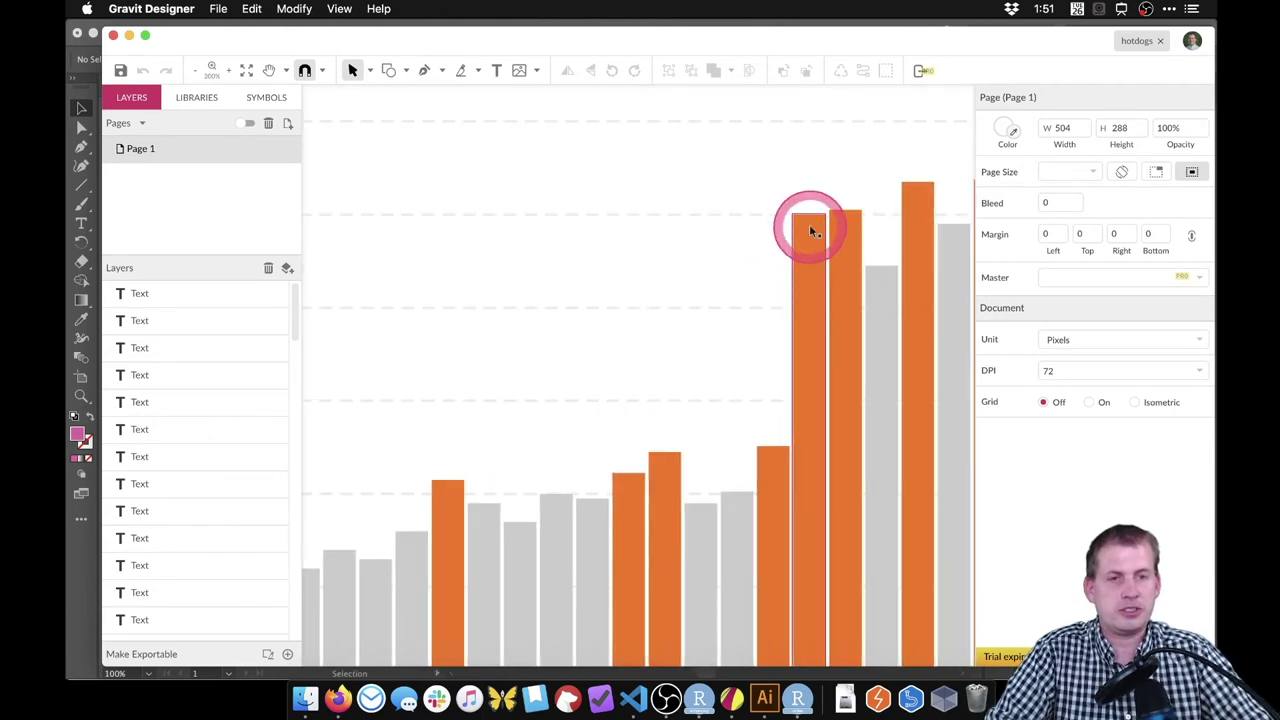
click(811, 222)
drag(809, 213, 808, 466)
scroll(808, 466, left, 2)
scroll(760, 375, down, 3)
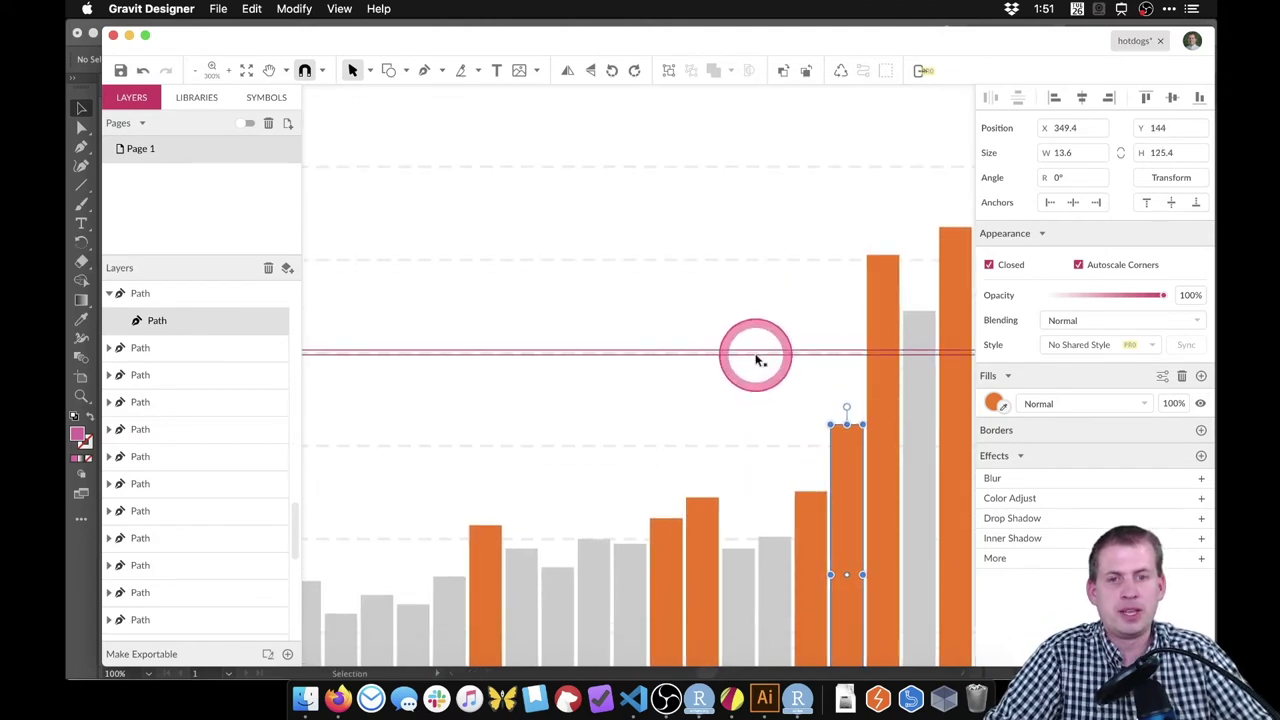
scroll(757, 360, left, 3)
scroll(757, 360, left, 3)
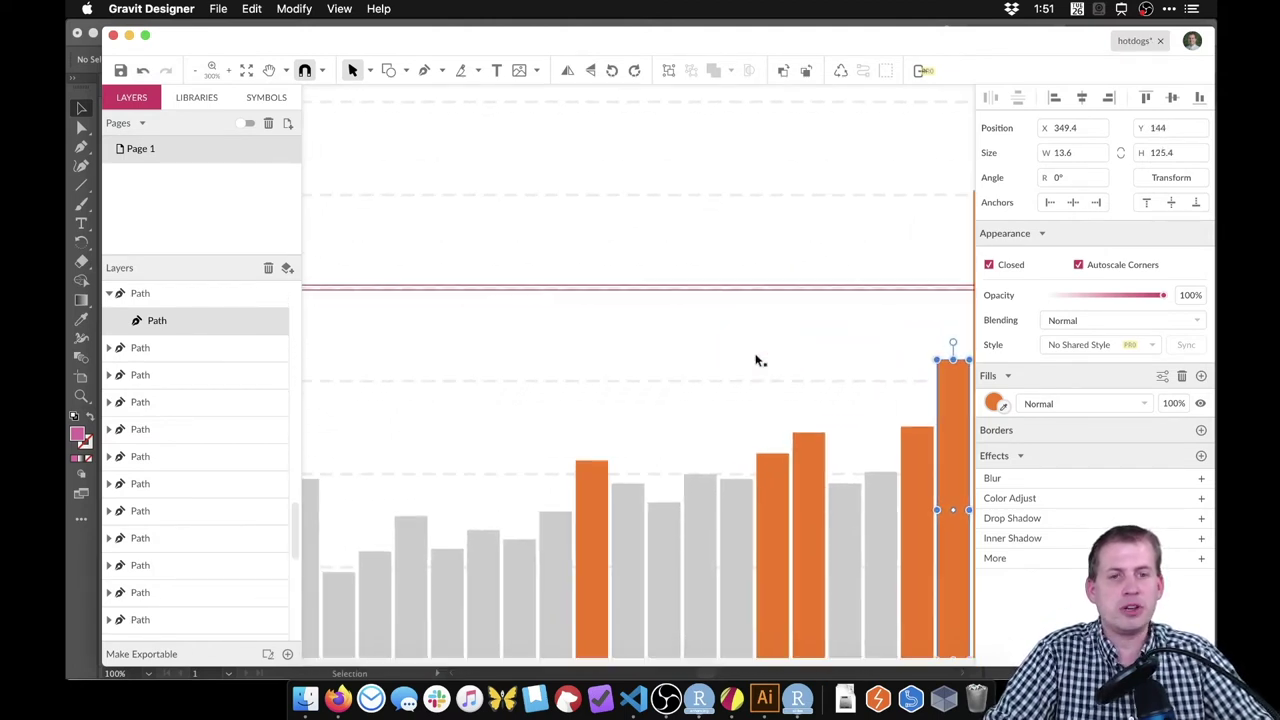
scroll(757, 360, left, 3)
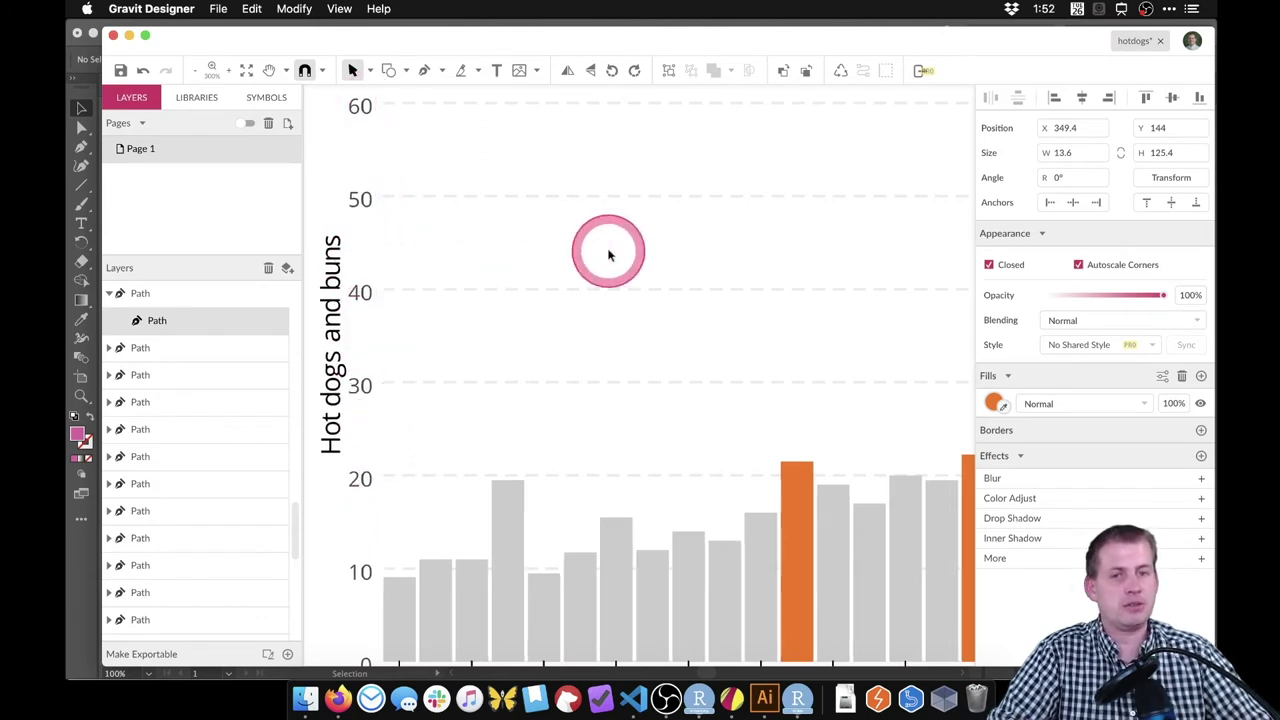
scroll(610, 280, down, 3)
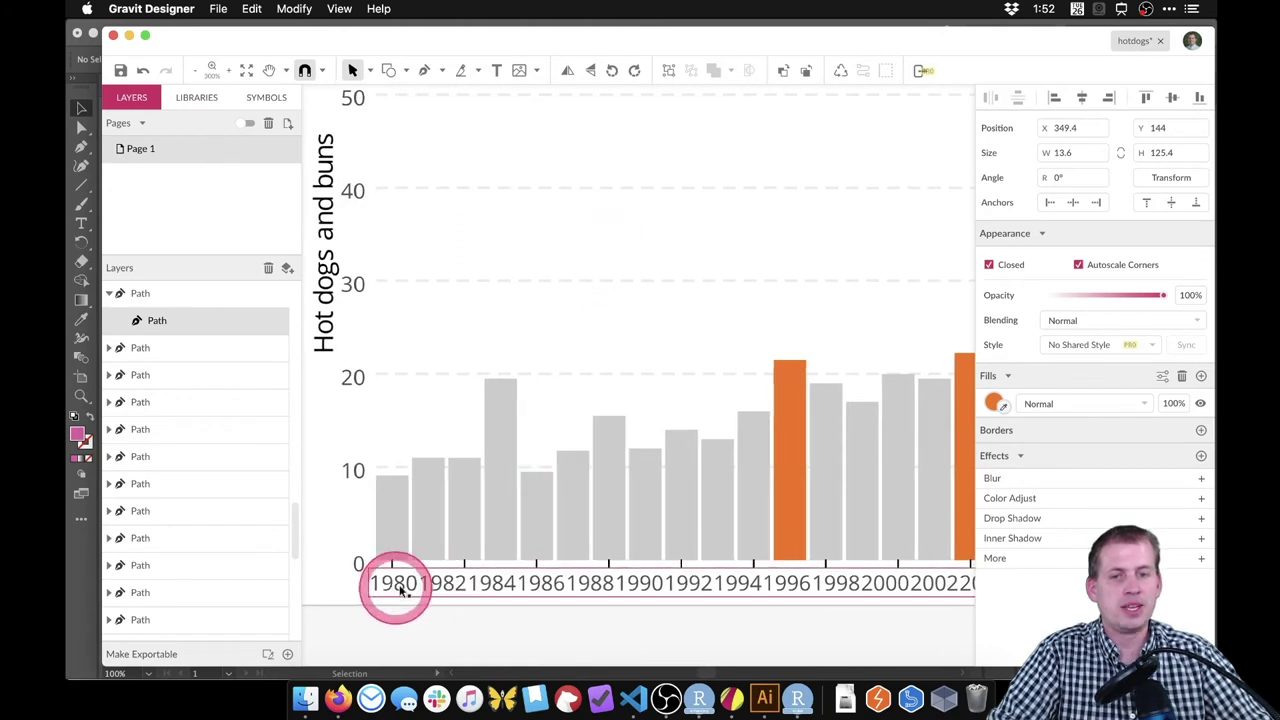
scroll(423, 582, right, 2)
scroll(415, 588, right, 5)
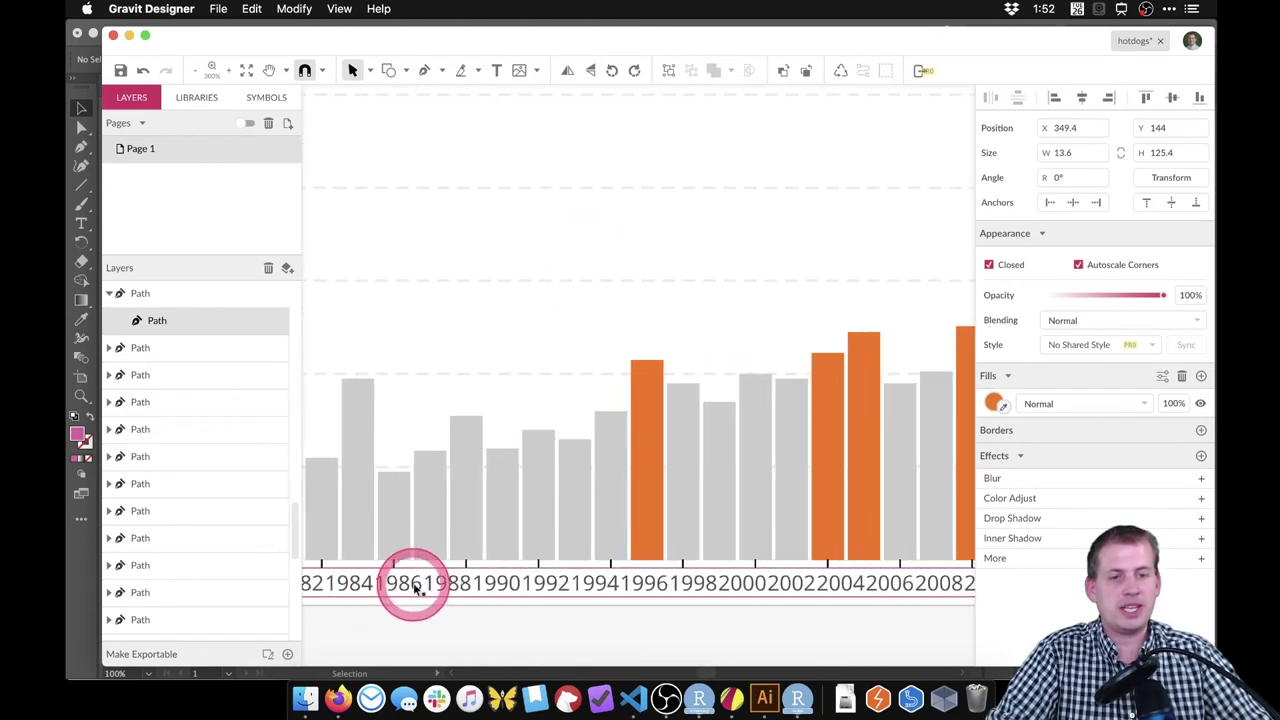
scroll(792, 616, right, 1)
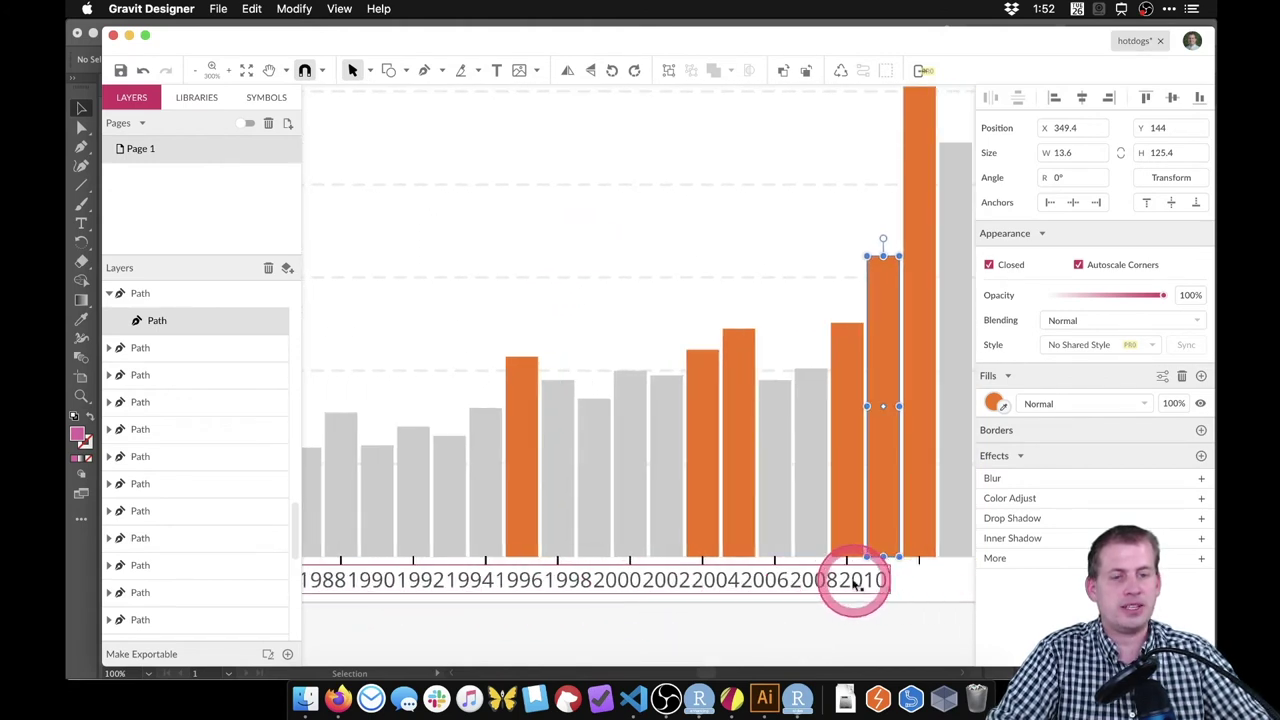
scroll(816, 582, right, 3)
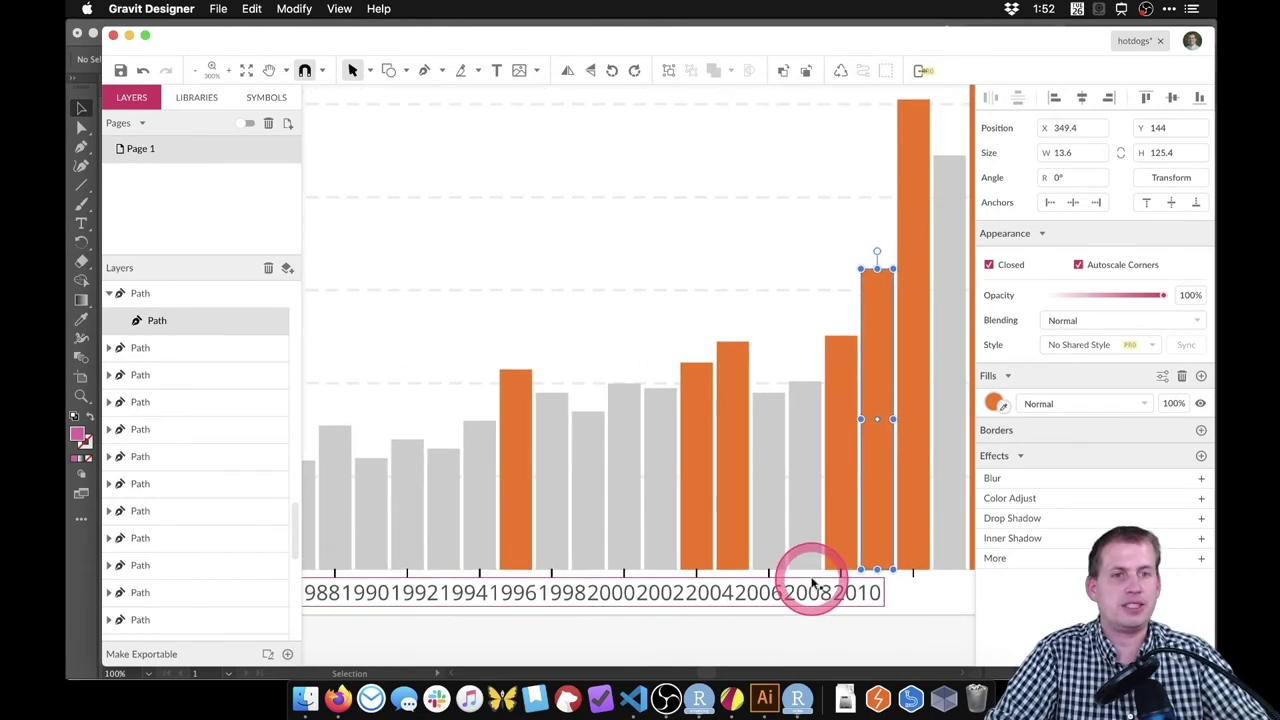
scroll(813, 582, right, 1)
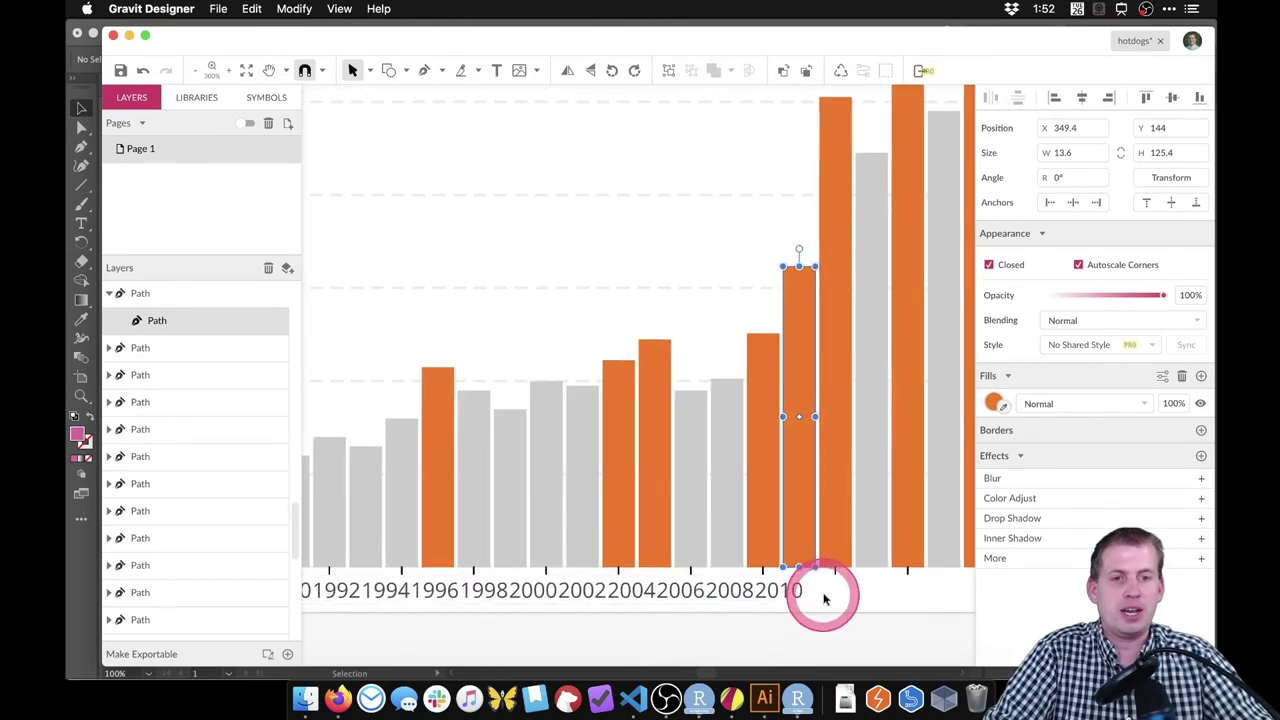
click(806, 591)
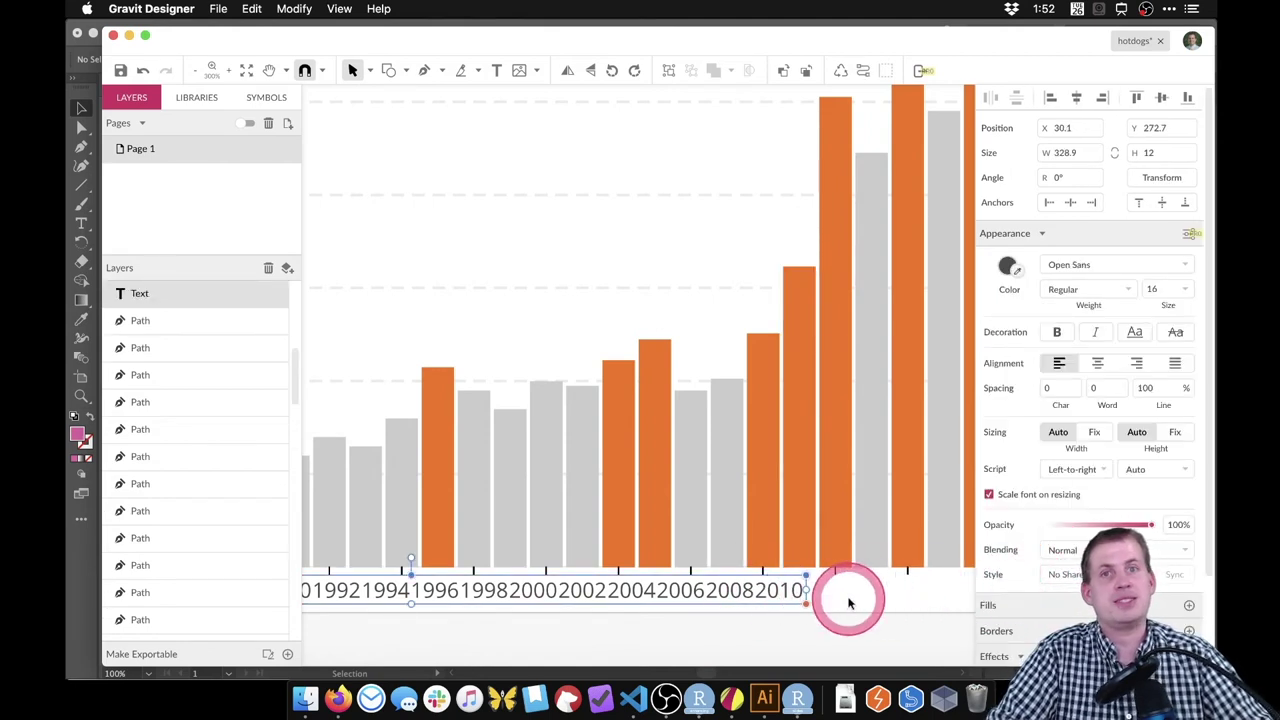
click(880, 595)
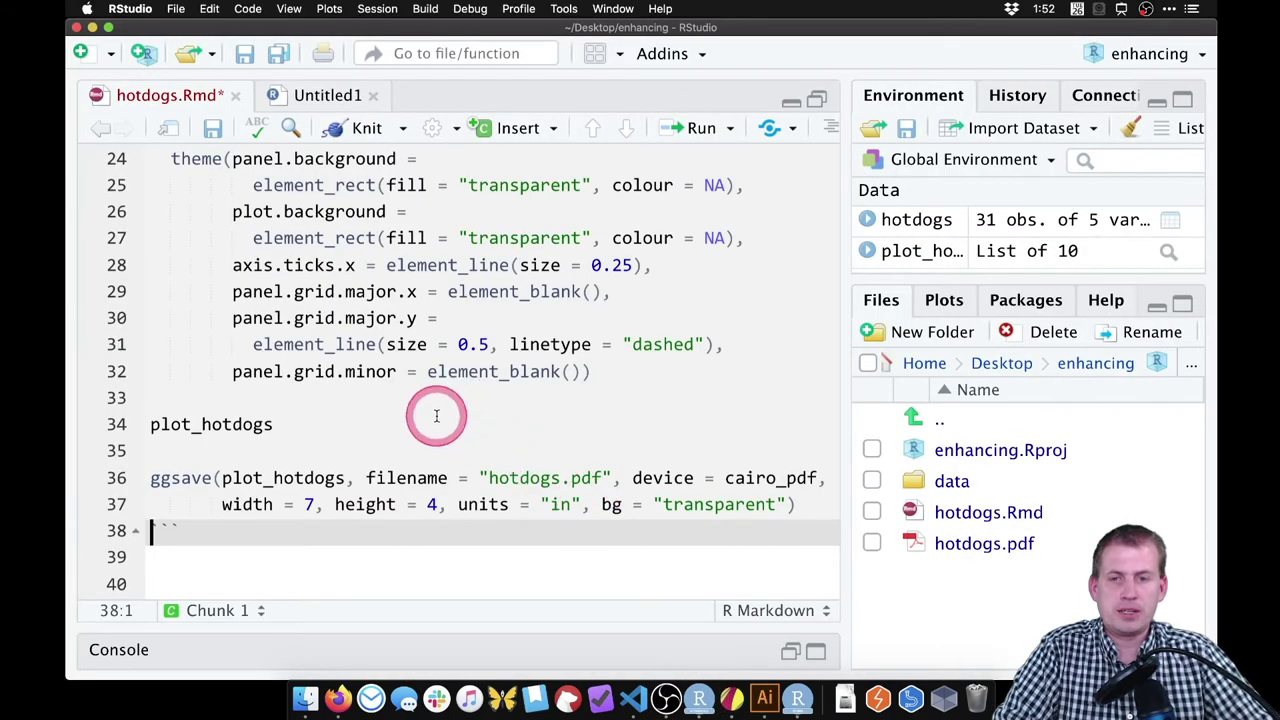
Step: Duplicate the ggsave call from lines 36–37 on a new line below it
click(436, 416)
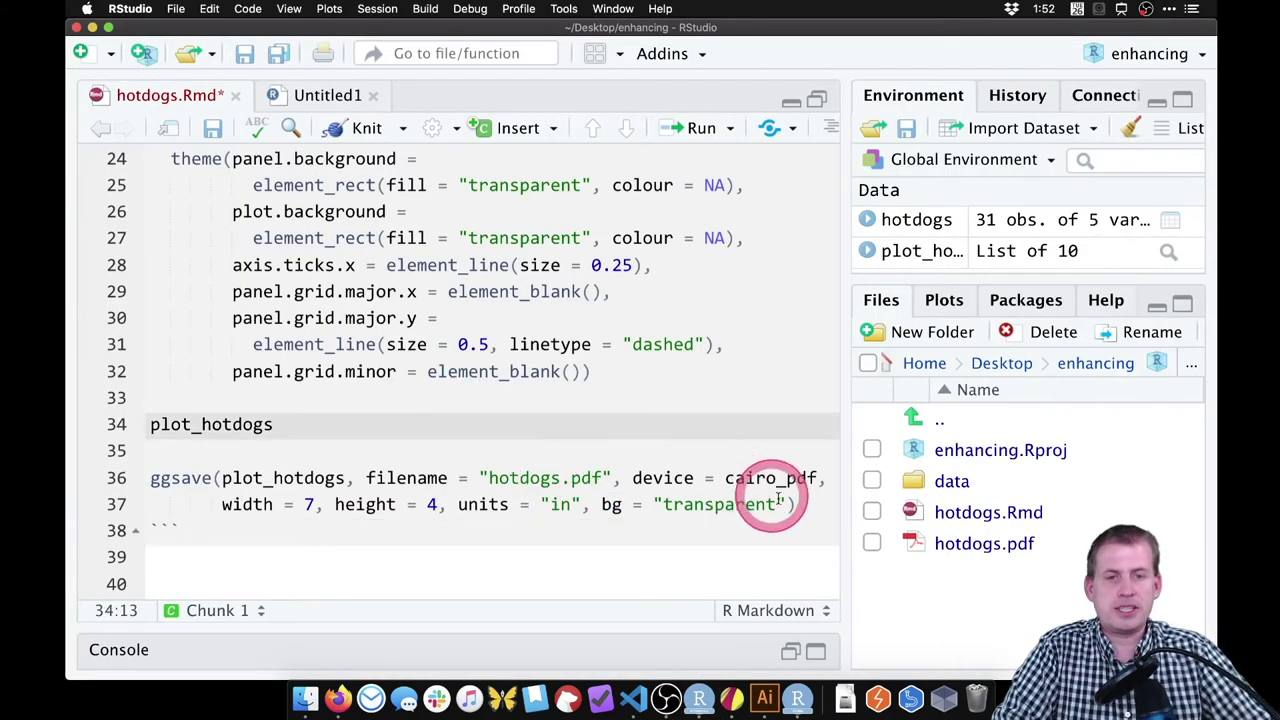
drag(792, 504, 336, 504)
shift+click(150, 478)
key(super+c)
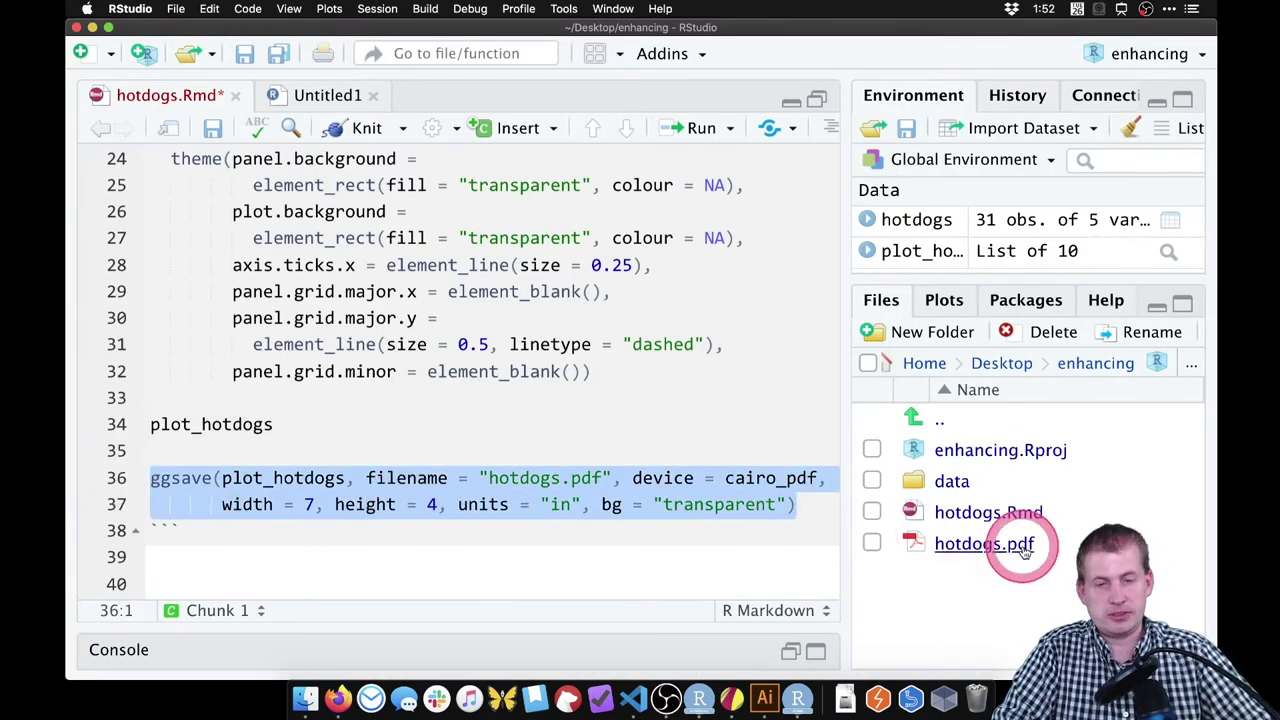
click(806, 508)
key(Return)
key(super+v)
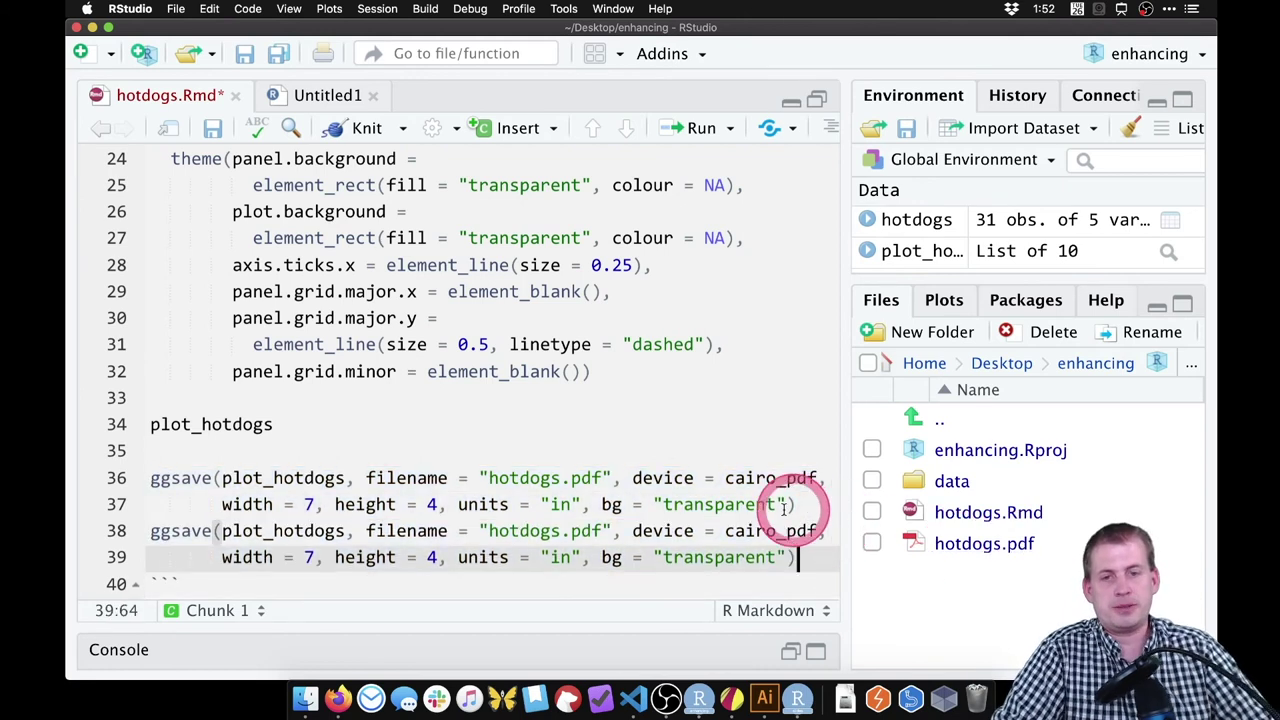
Step: Change the copy's file extension from .pdf to .svg and remove the device = cairo_pdf argument
click(600, 531)
drag(603, 531, 584, 531)
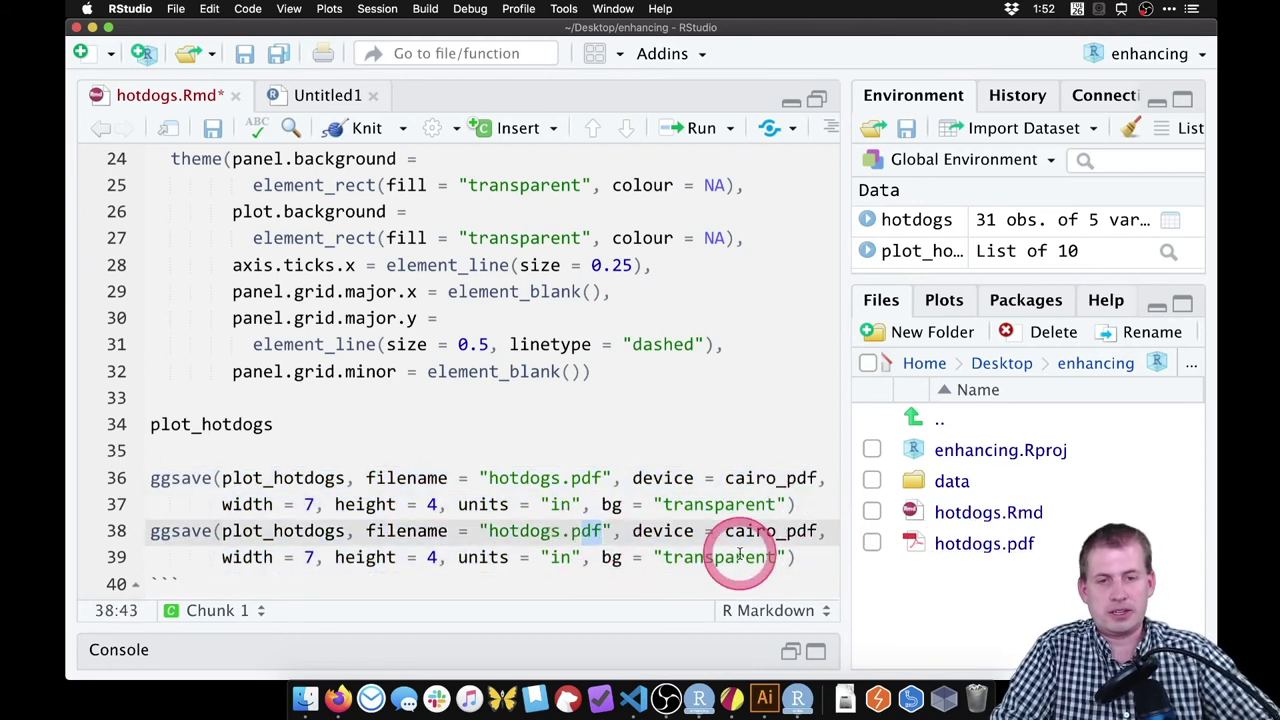
key(BackSpace)
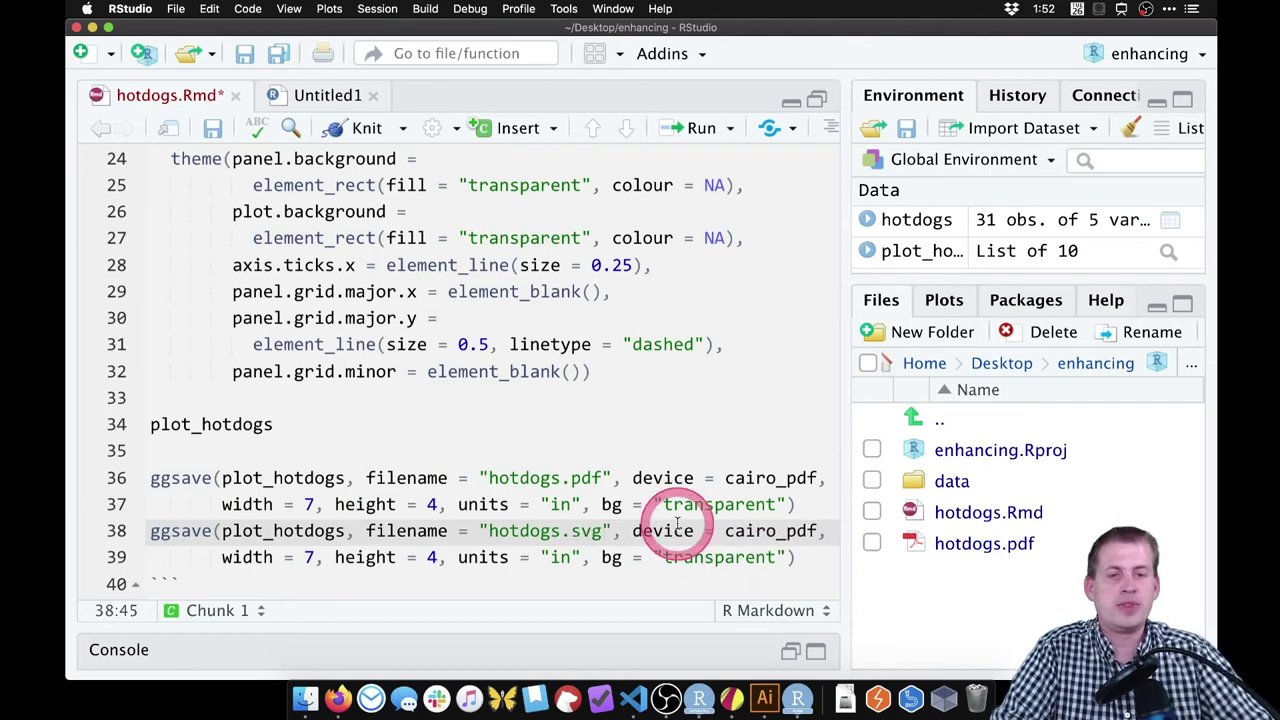
drag(632, 531, 824, 530)
key(BackSpace)
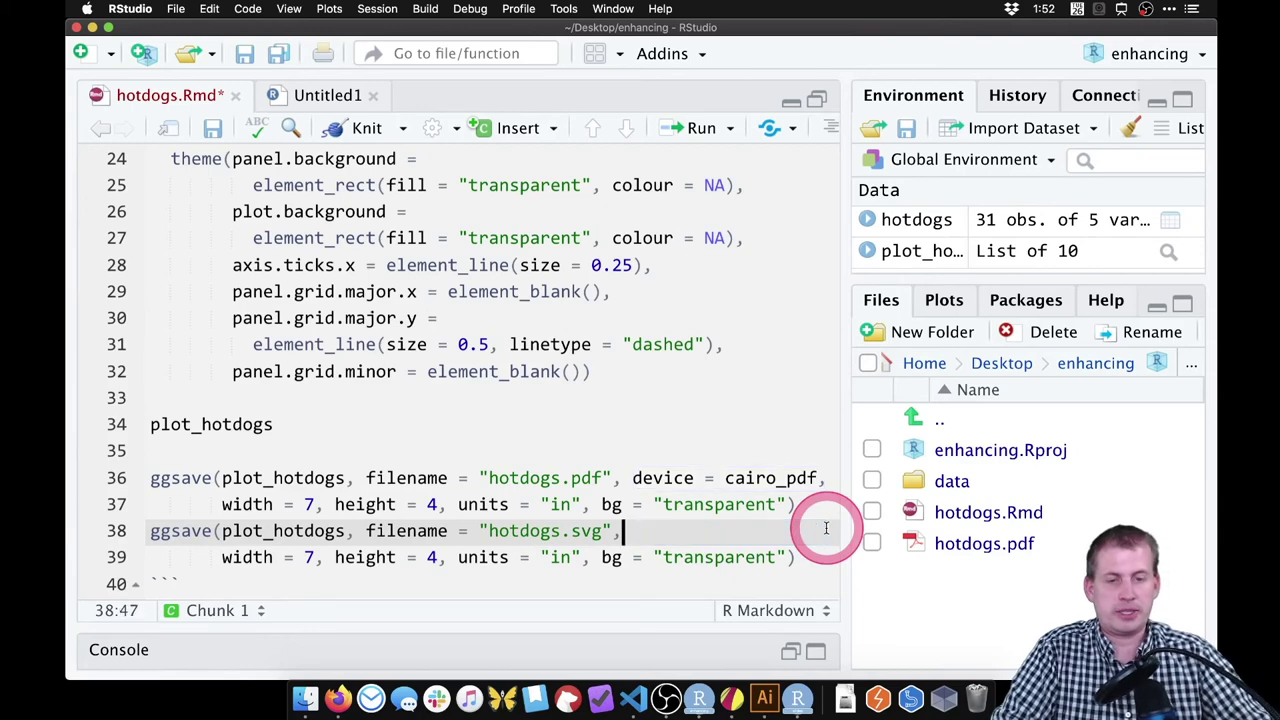
Step: Check the new hotdogs.svg call against the original, then run it with Cmd+Enter
click(622, 557)
click(662, 532)
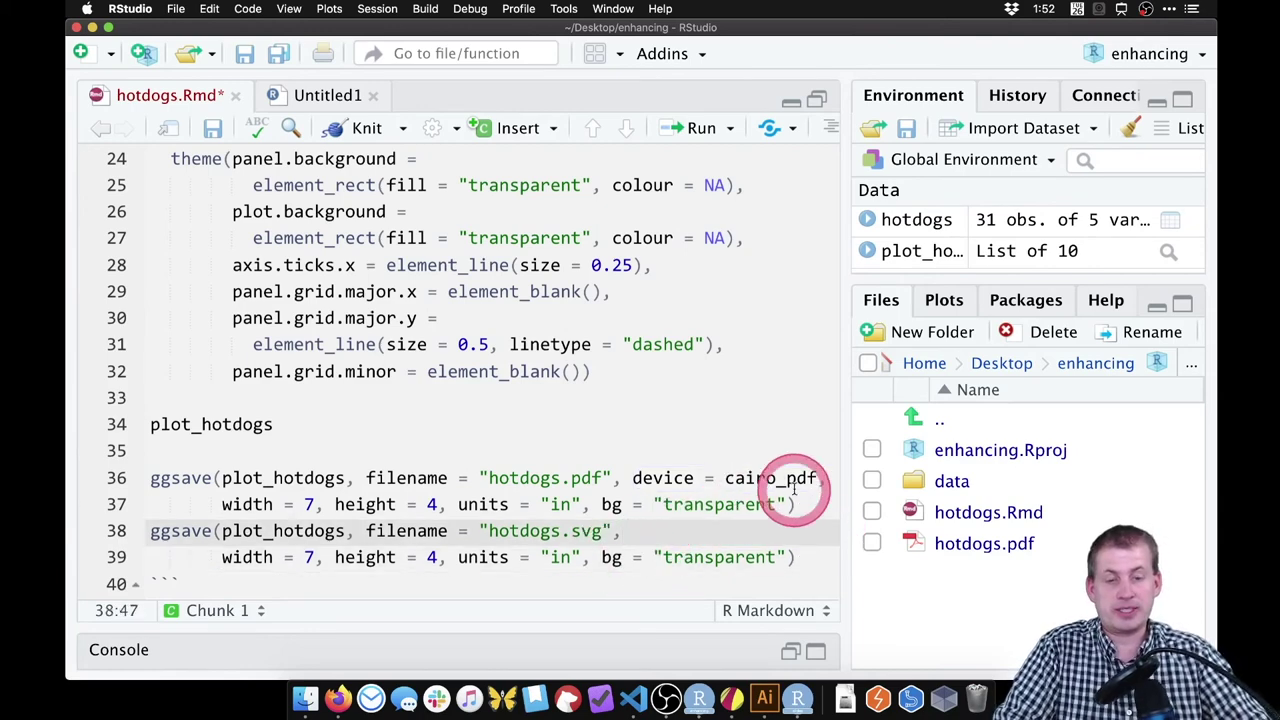
double_click(598, 532)
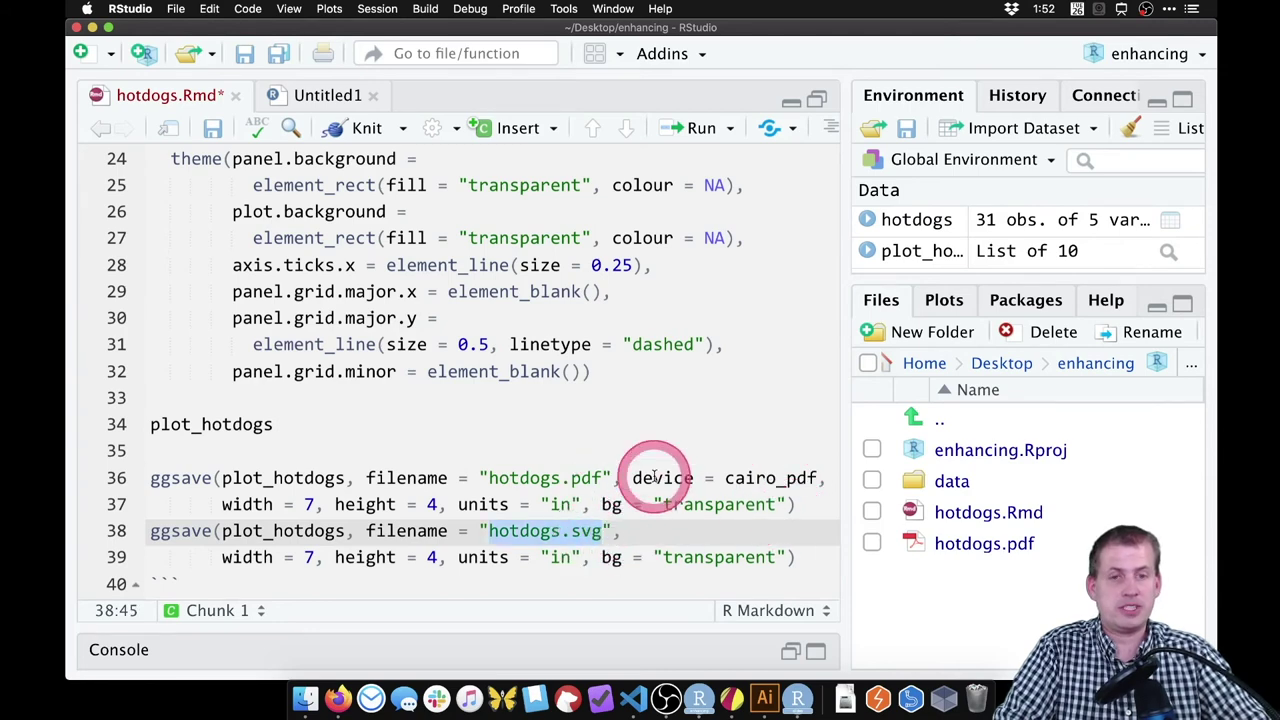
drag(634, 478, 818, 478)
click(661, 537)
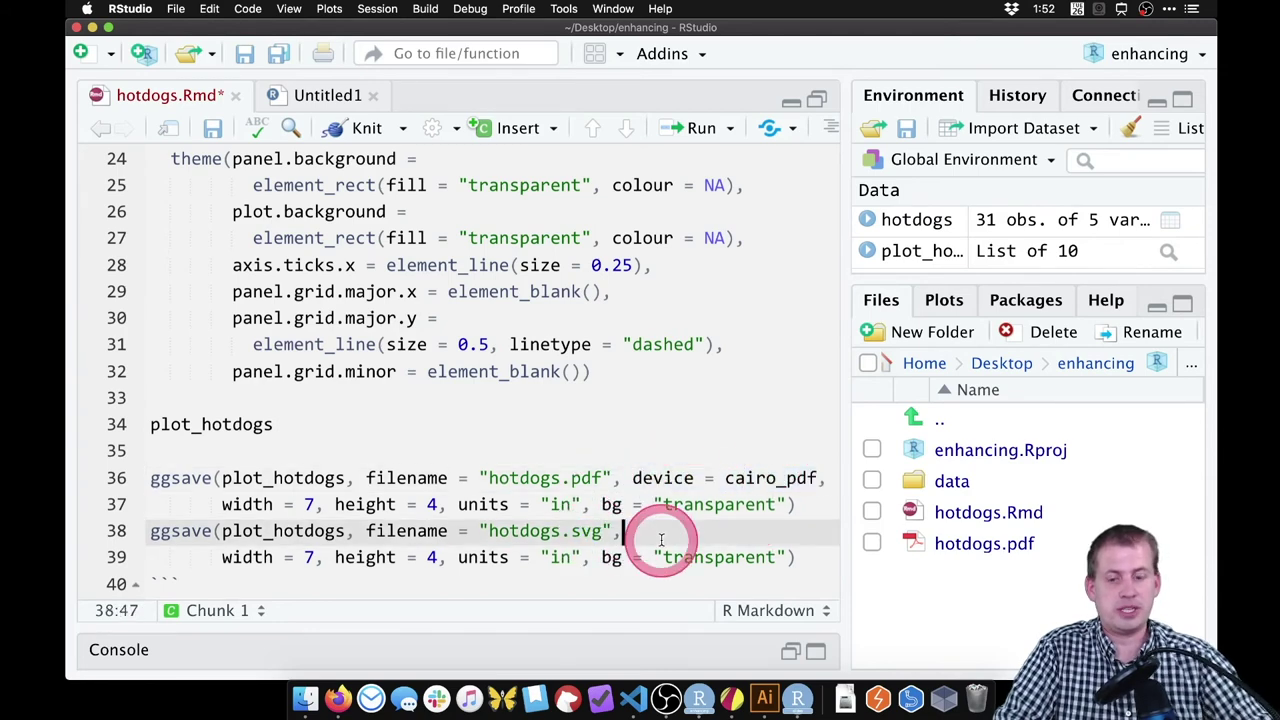
key(super+Return)
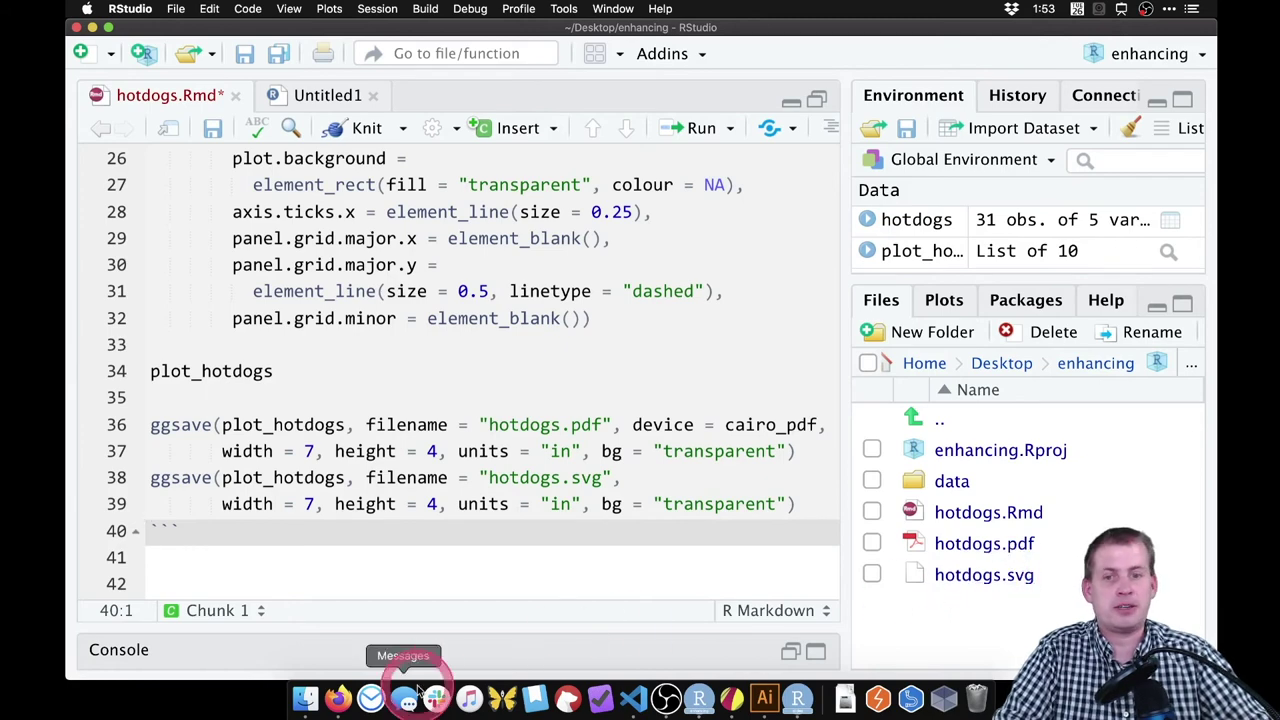
Step: Try dragging hotdogs.svg from Finder into Gravit, then close the old chart without saving
click(305, 698)
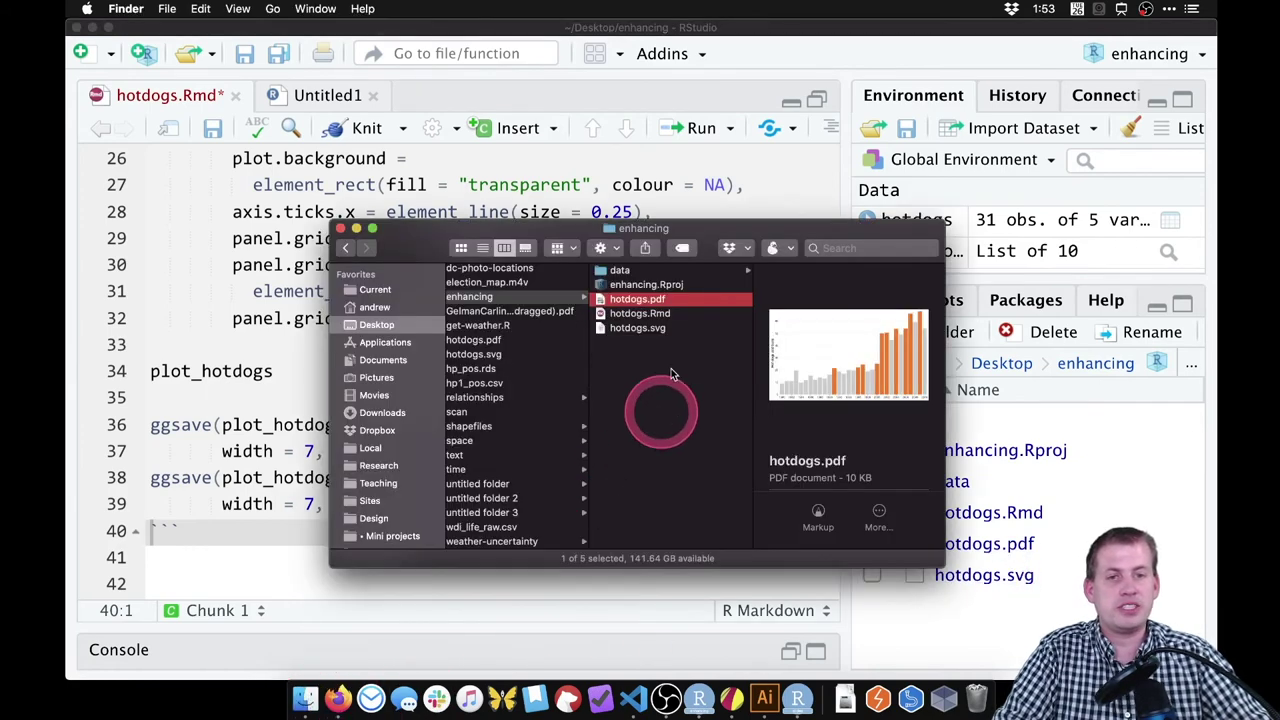
drag(659, 334, 731, 698)
click(1160, 41)
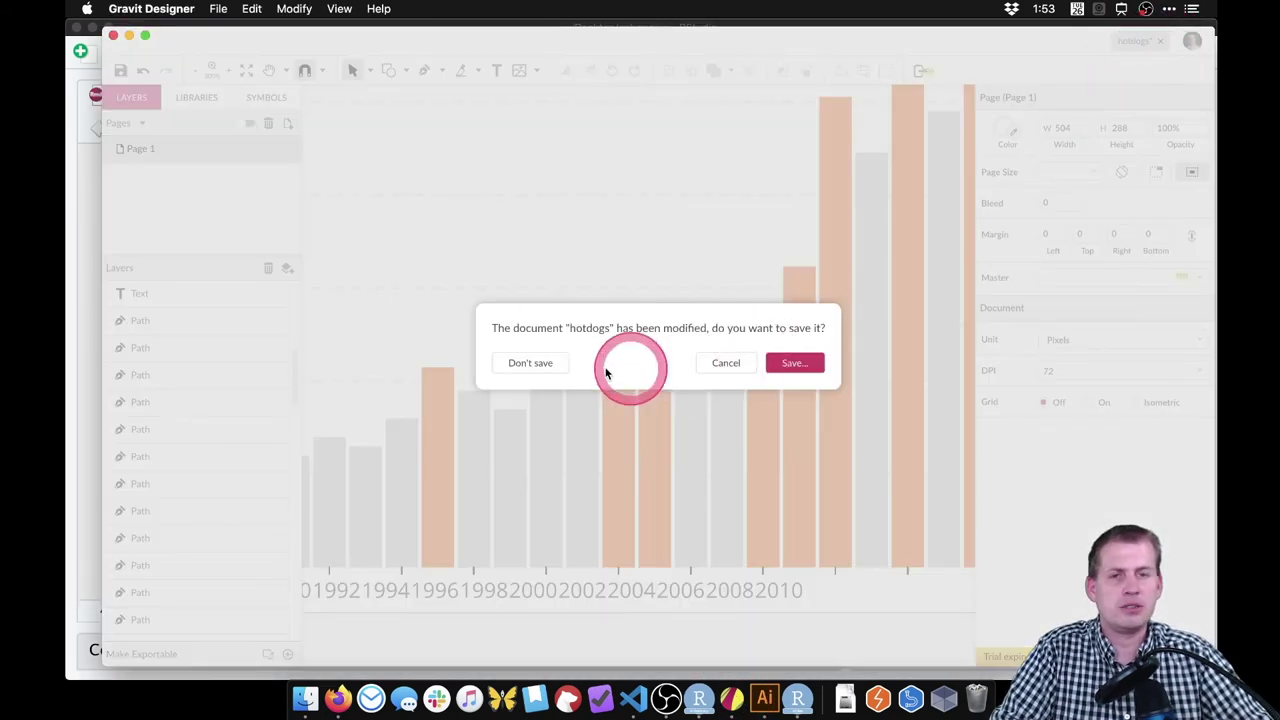
click(530, 363)
Step: Open hotdogs.svg from the Desktop > enhancing folder
click(448, 380)
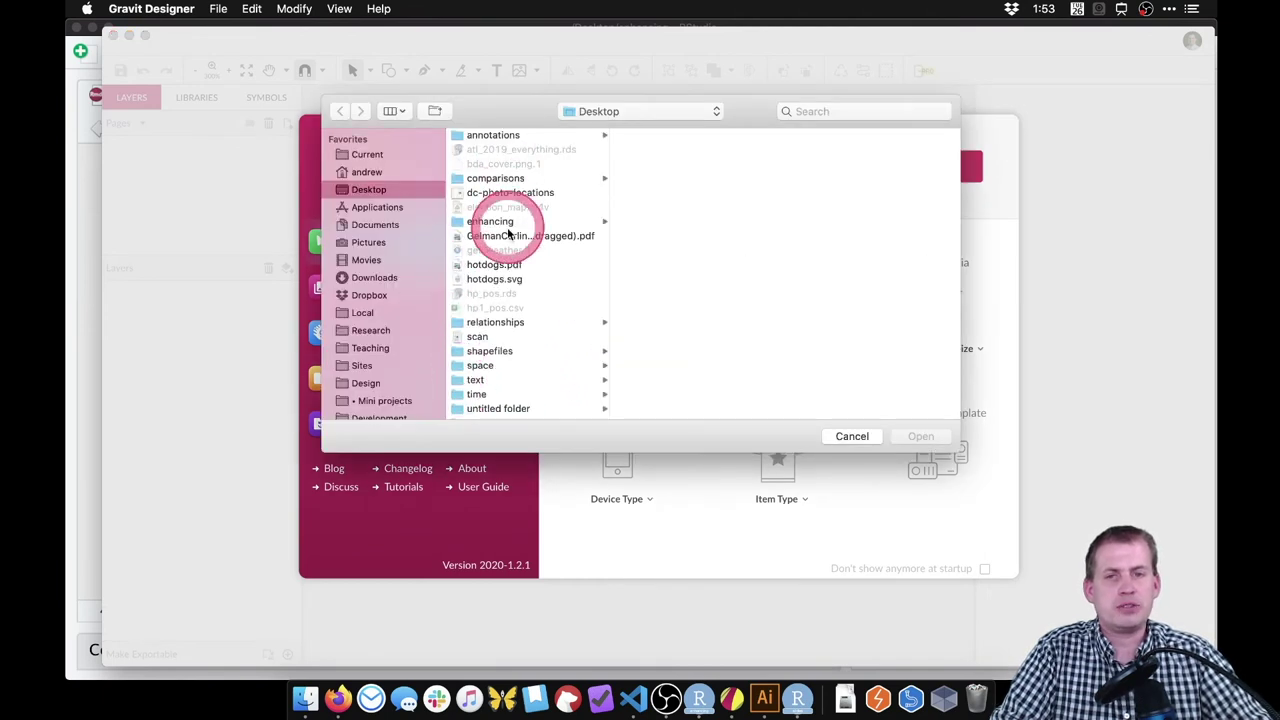
click(508, 235)
click(500, 222)
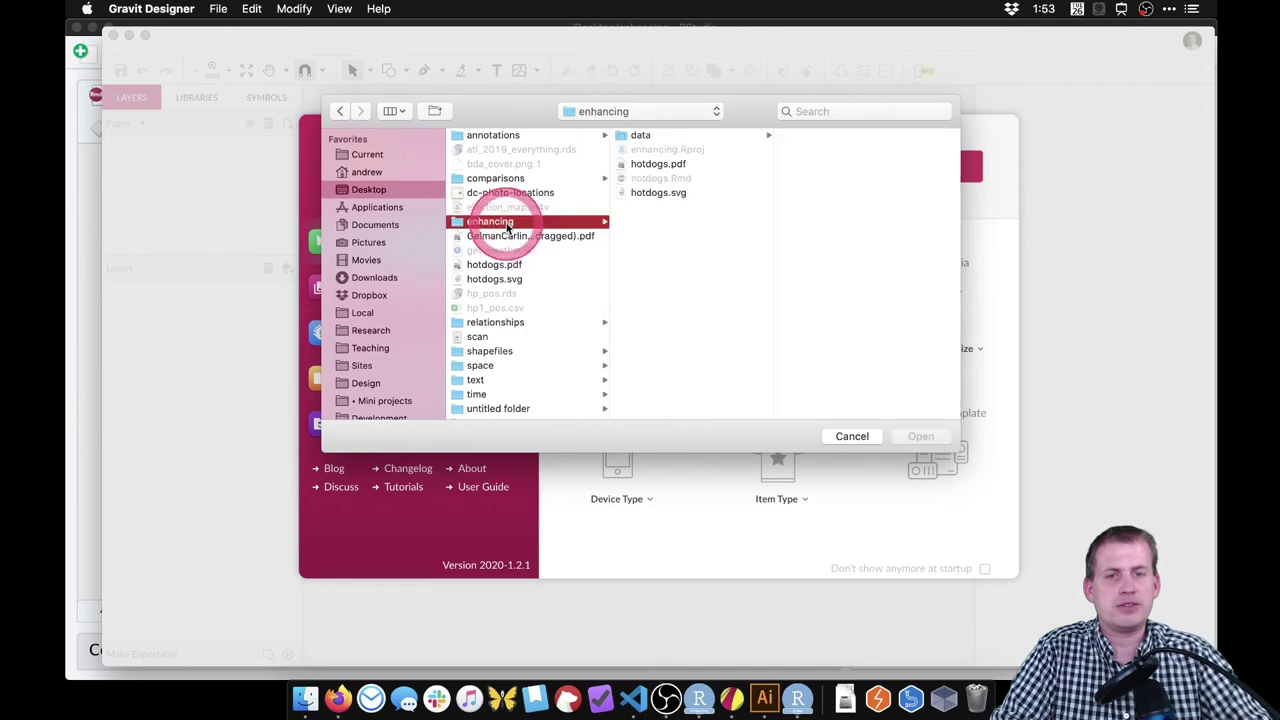
click(662, 193)
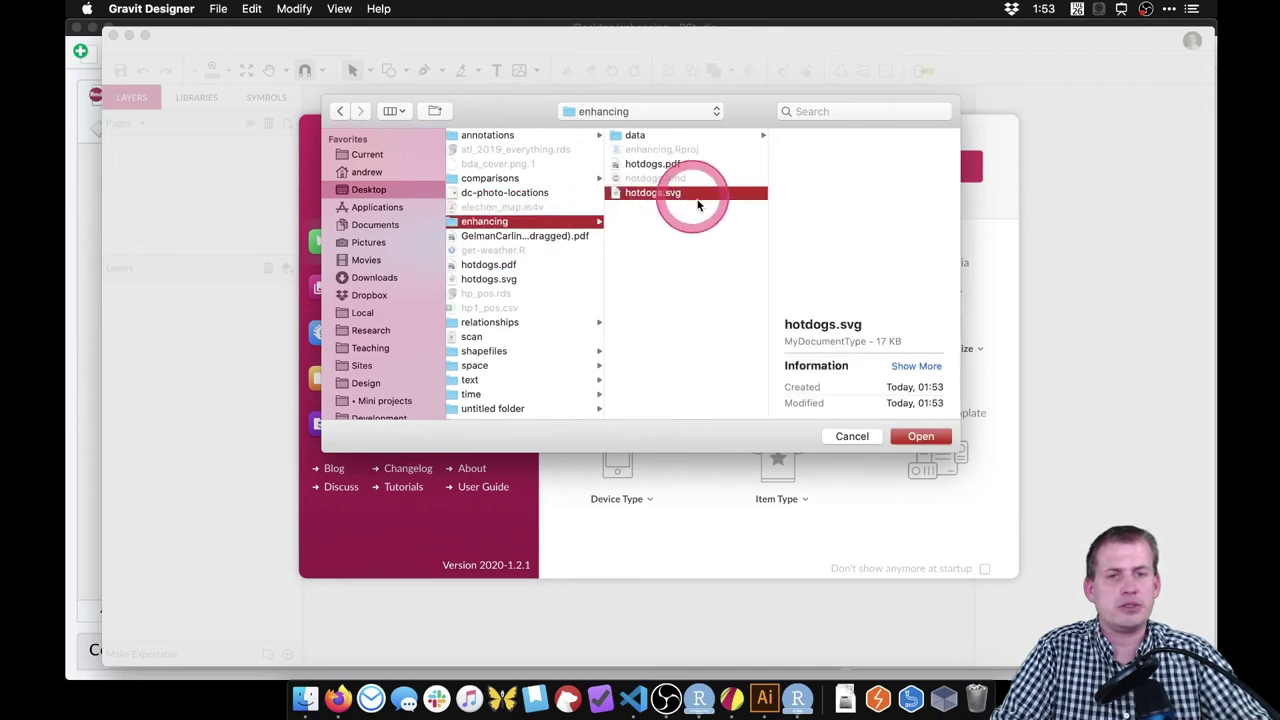
click(929, 437)
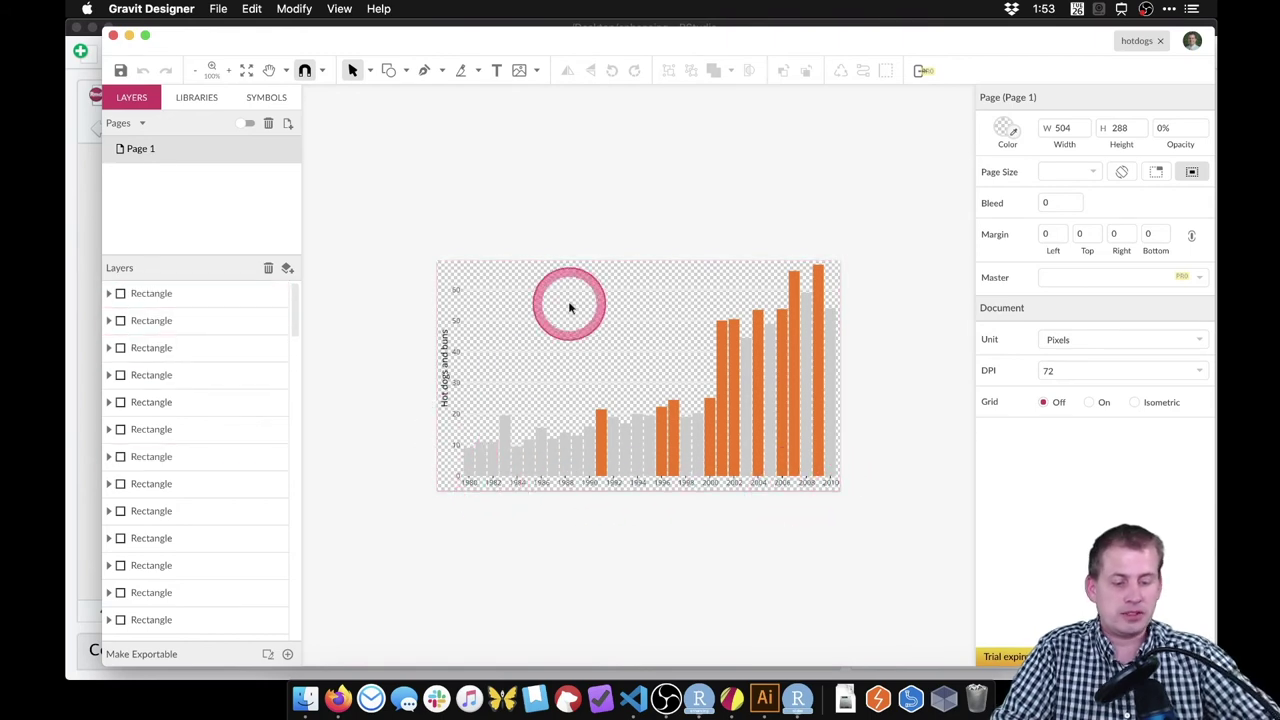
key(super+equal)
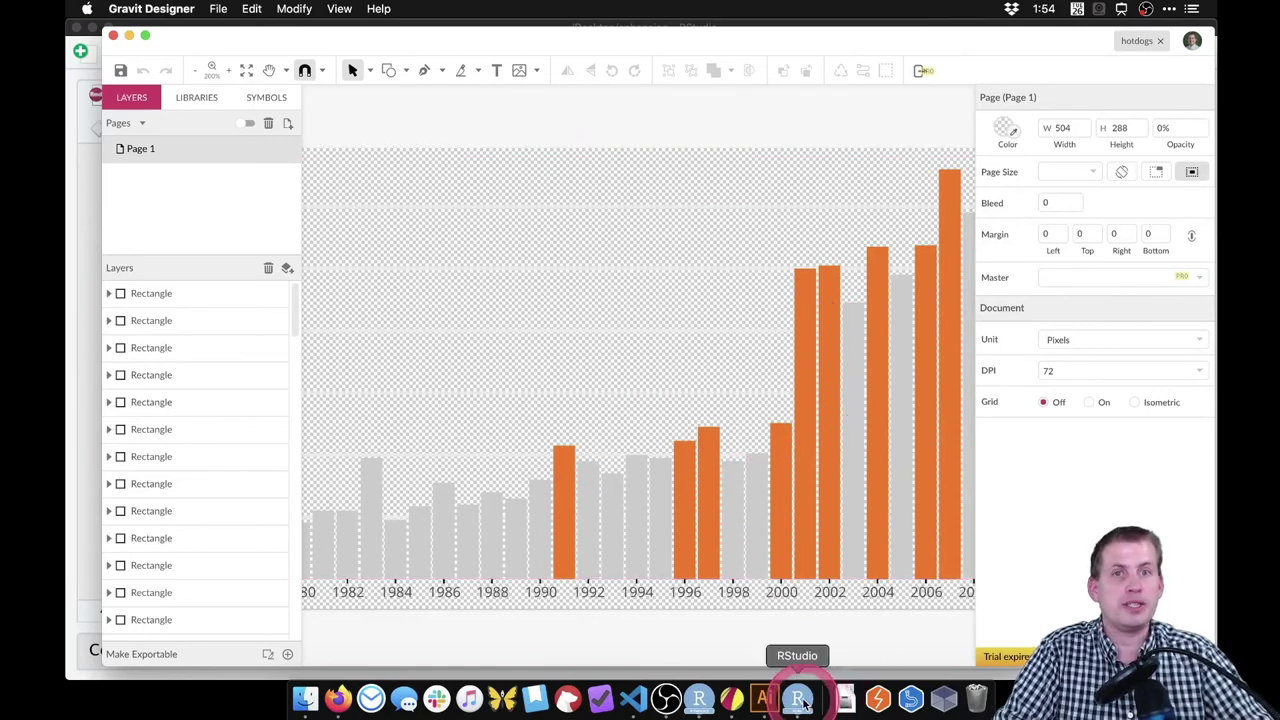
click(699, 697)
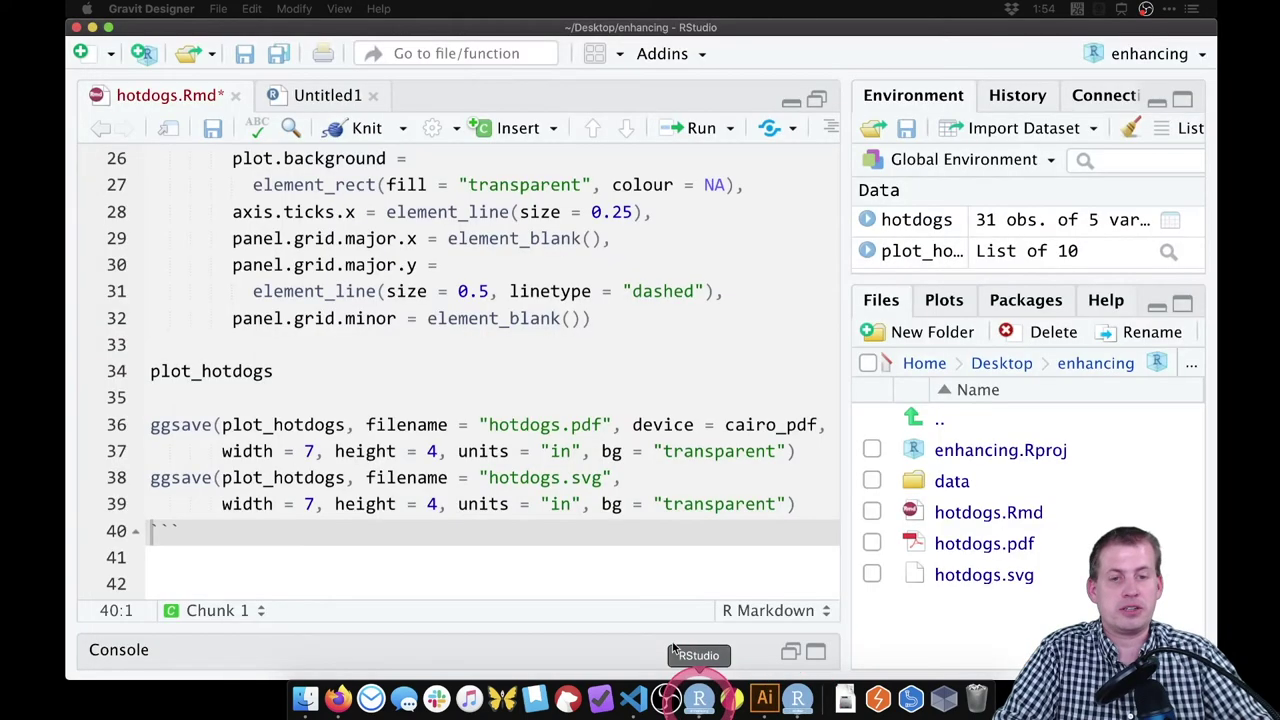
drag(757, 504, 592, 512)
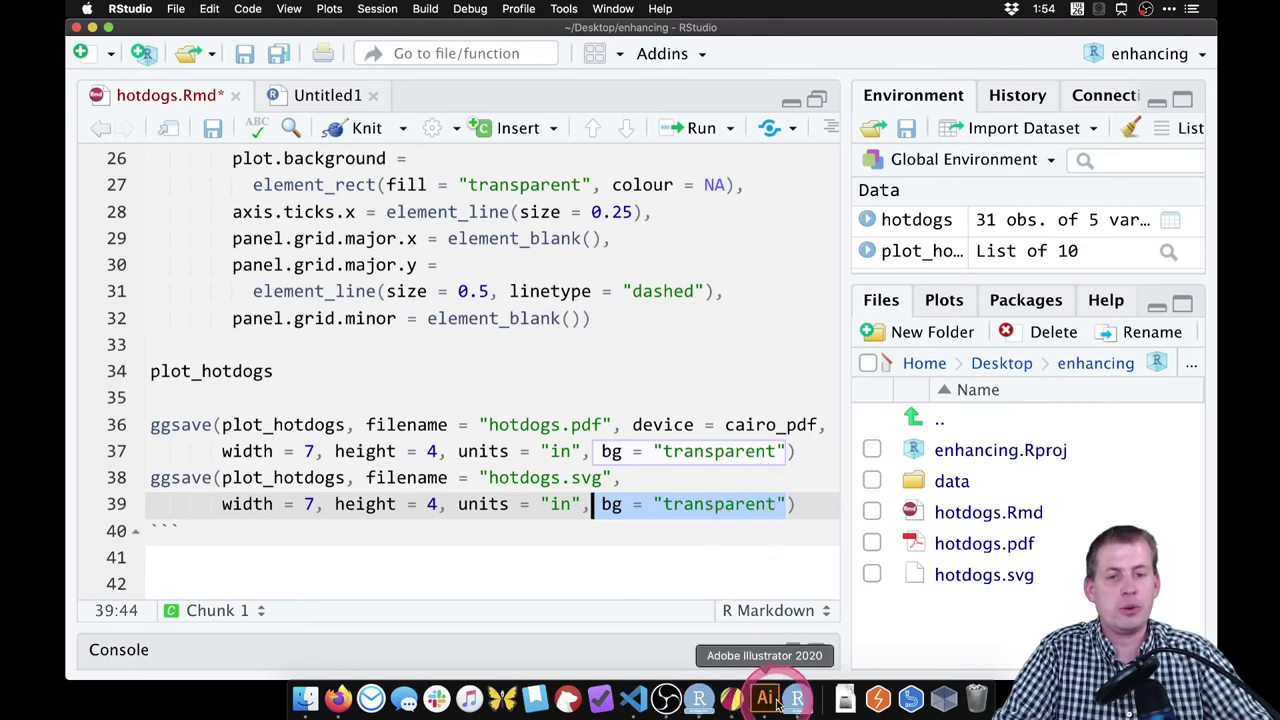
click(733, 697)
click(400, 362)
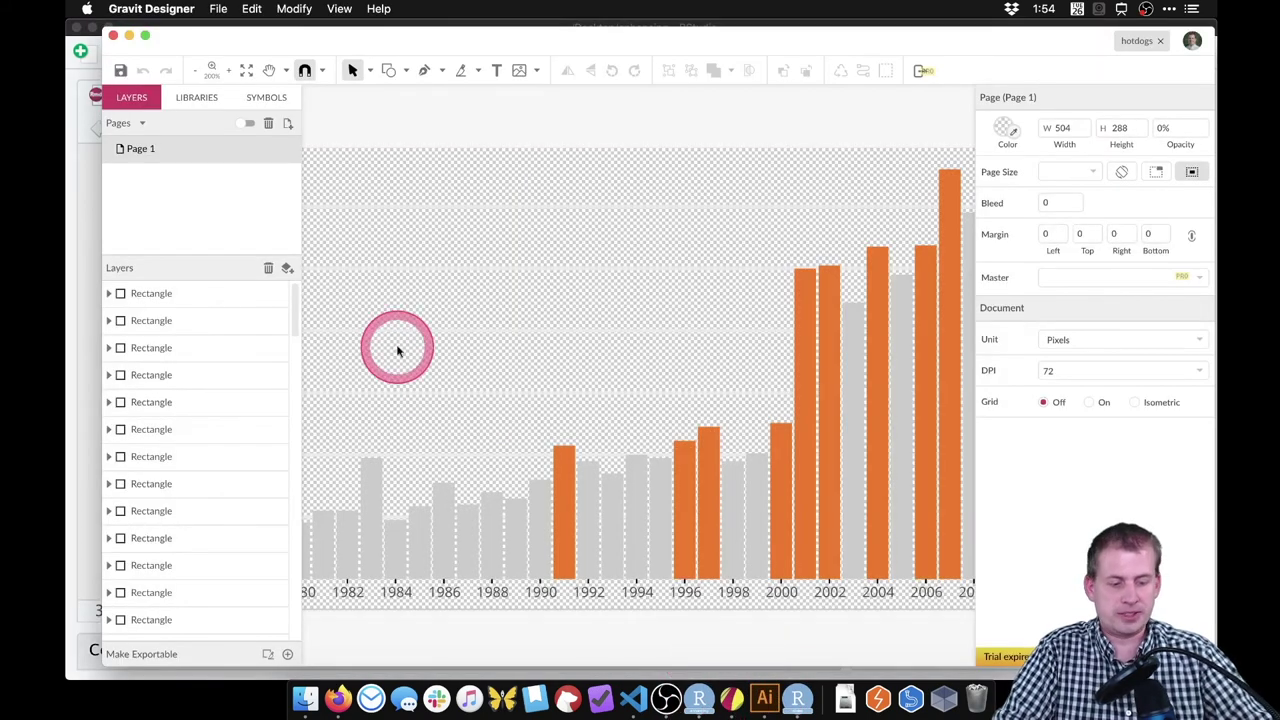
Step: Zoom out and draw a rectangle spanning the entire chart artboard
key(super+minus)
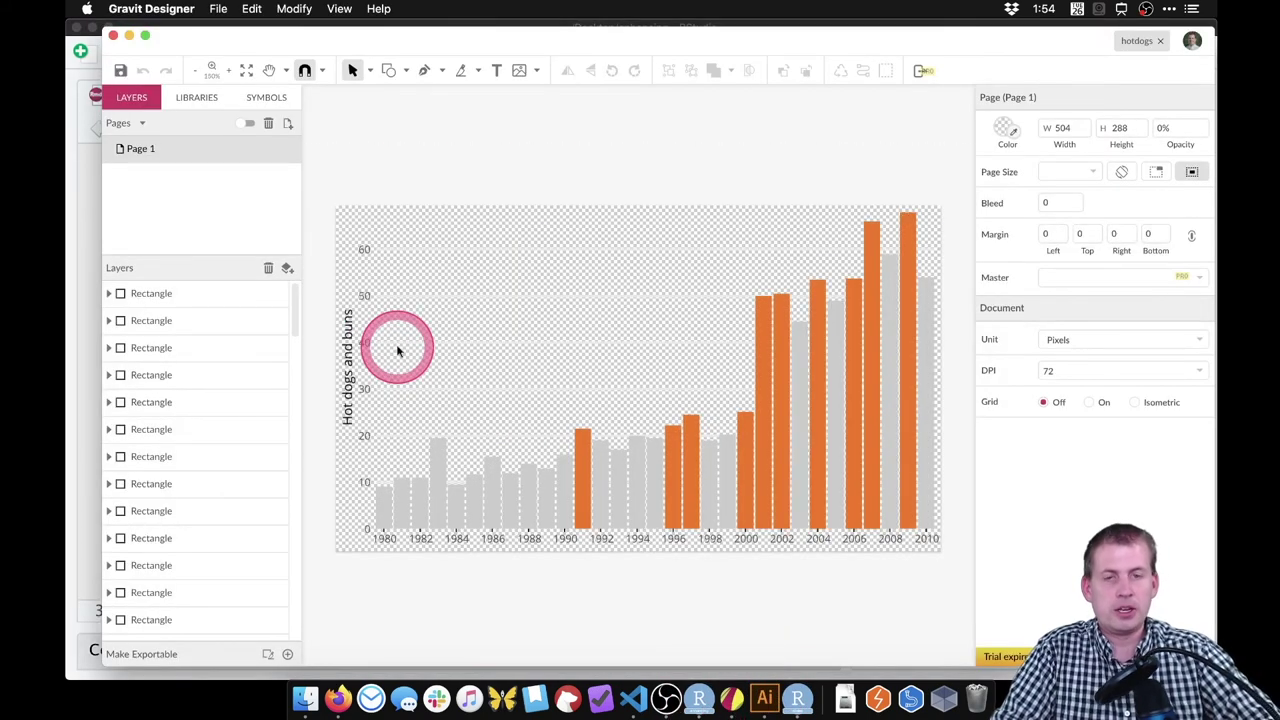
click(396, 77)
click(434, 109)
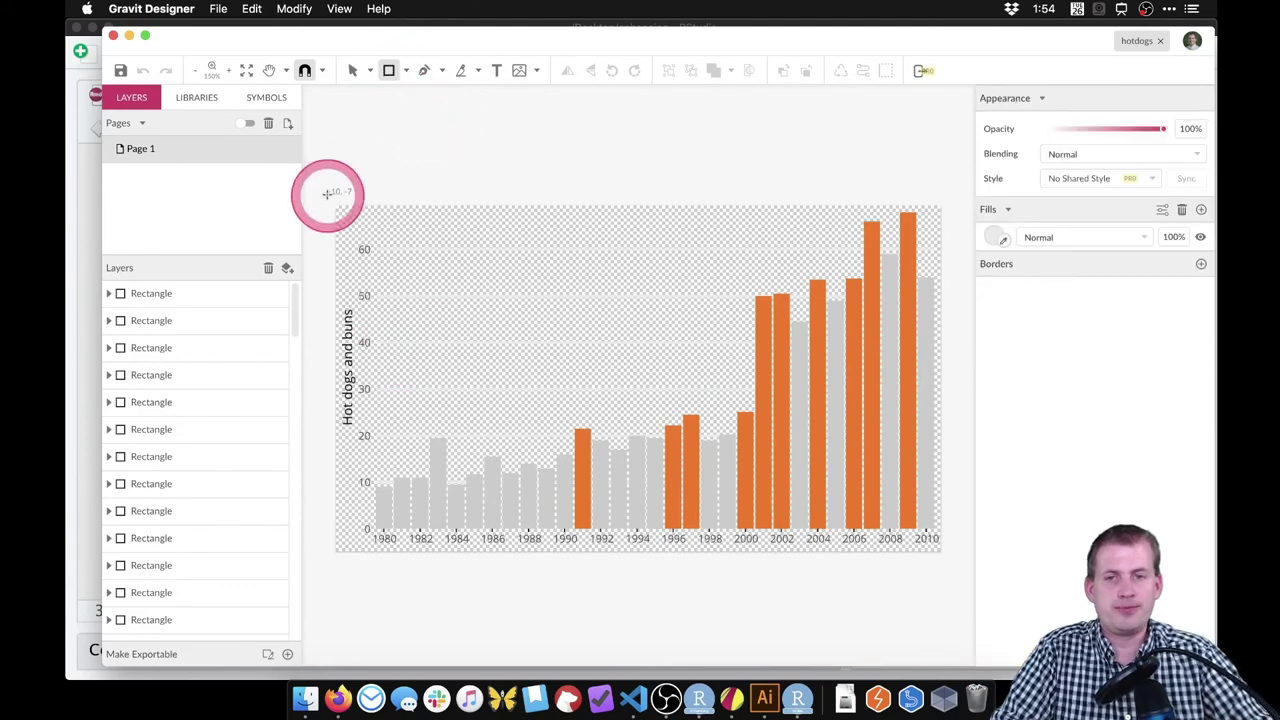
drag(329, 191, 350, 212)
drag(926, 590, 951, 570)
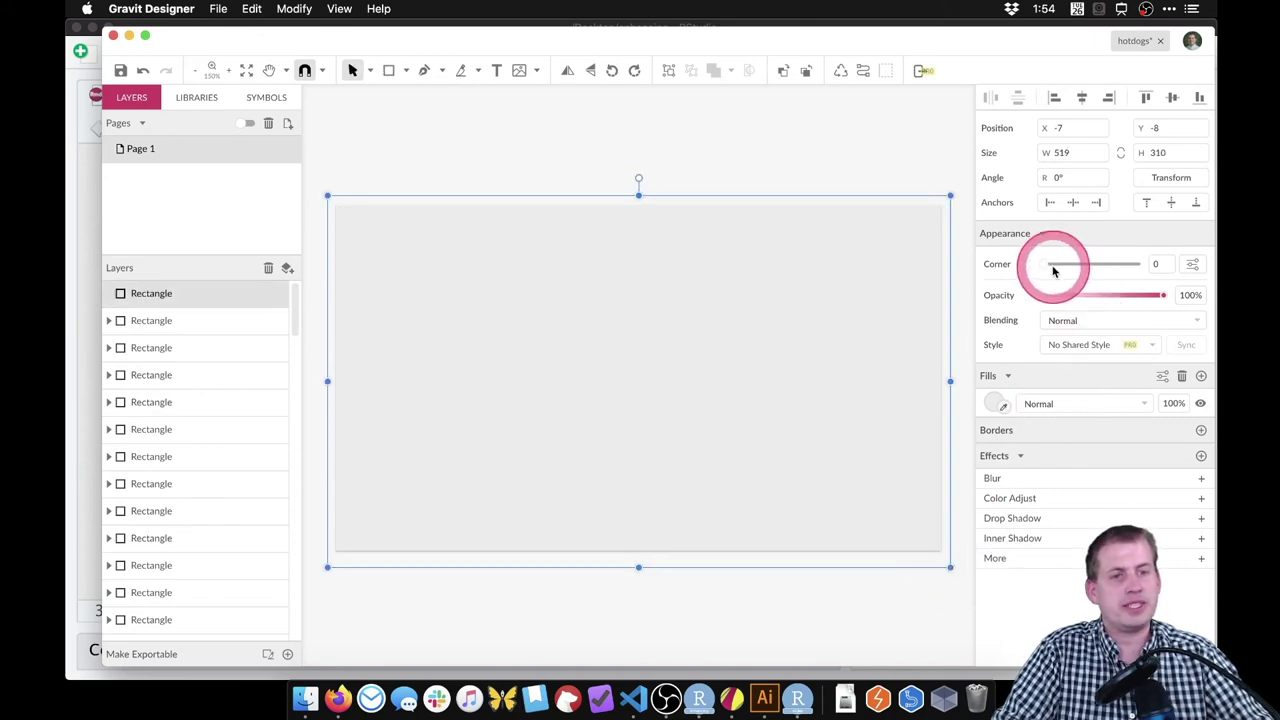
Step: Fill the rectangle with dark red #BB3E3E and select it
click(993, 403)
drag(1103, 183, 1015, 225)
click(946, 158)
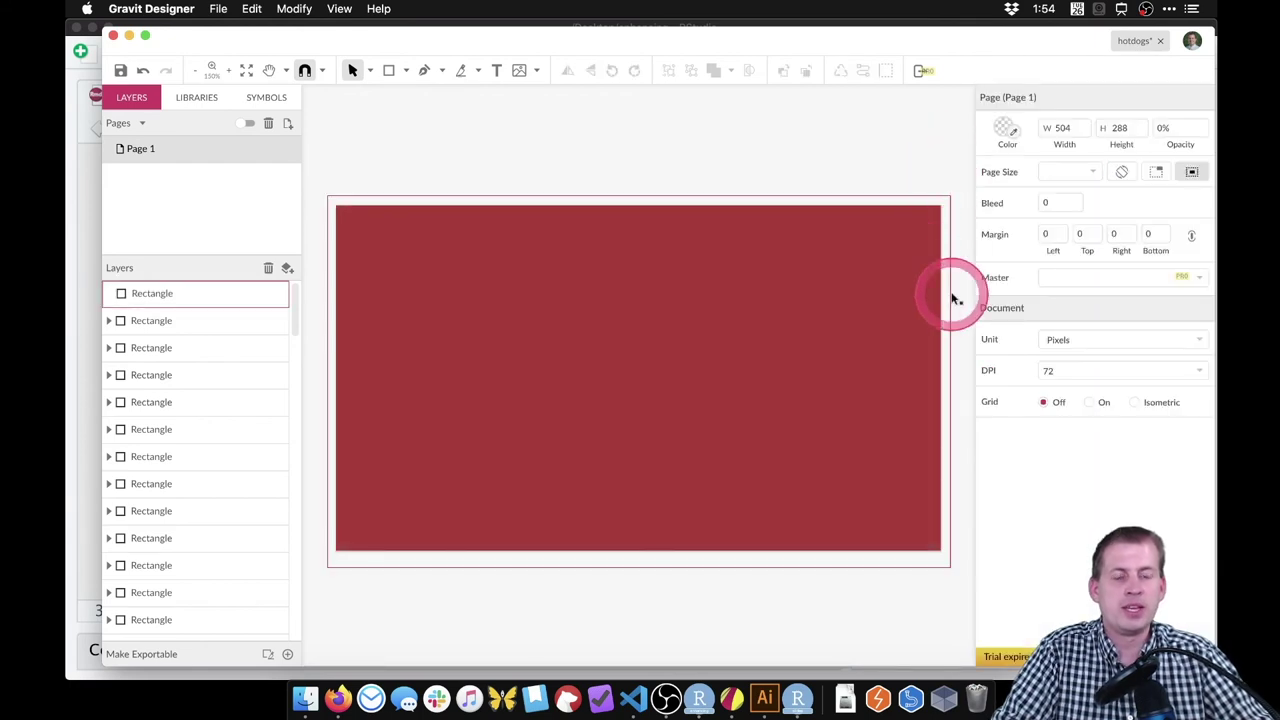
click(438, 285)
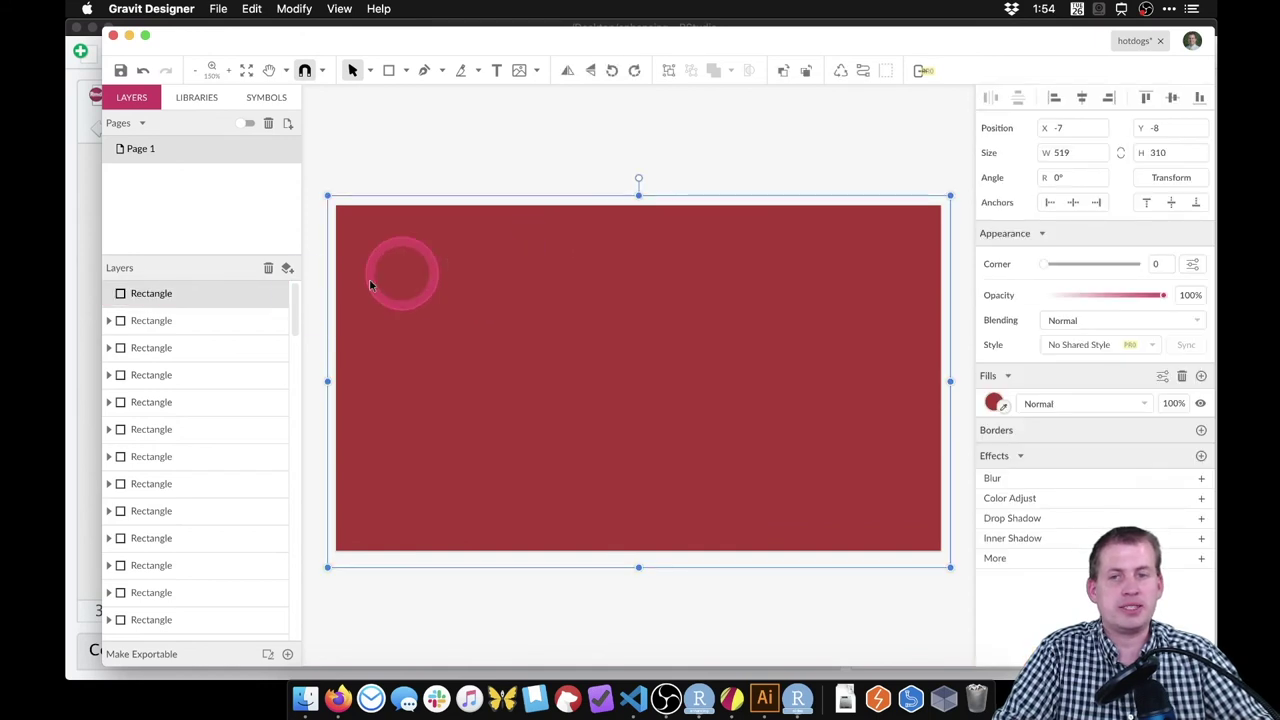
drag(310, 297, 165, 298)
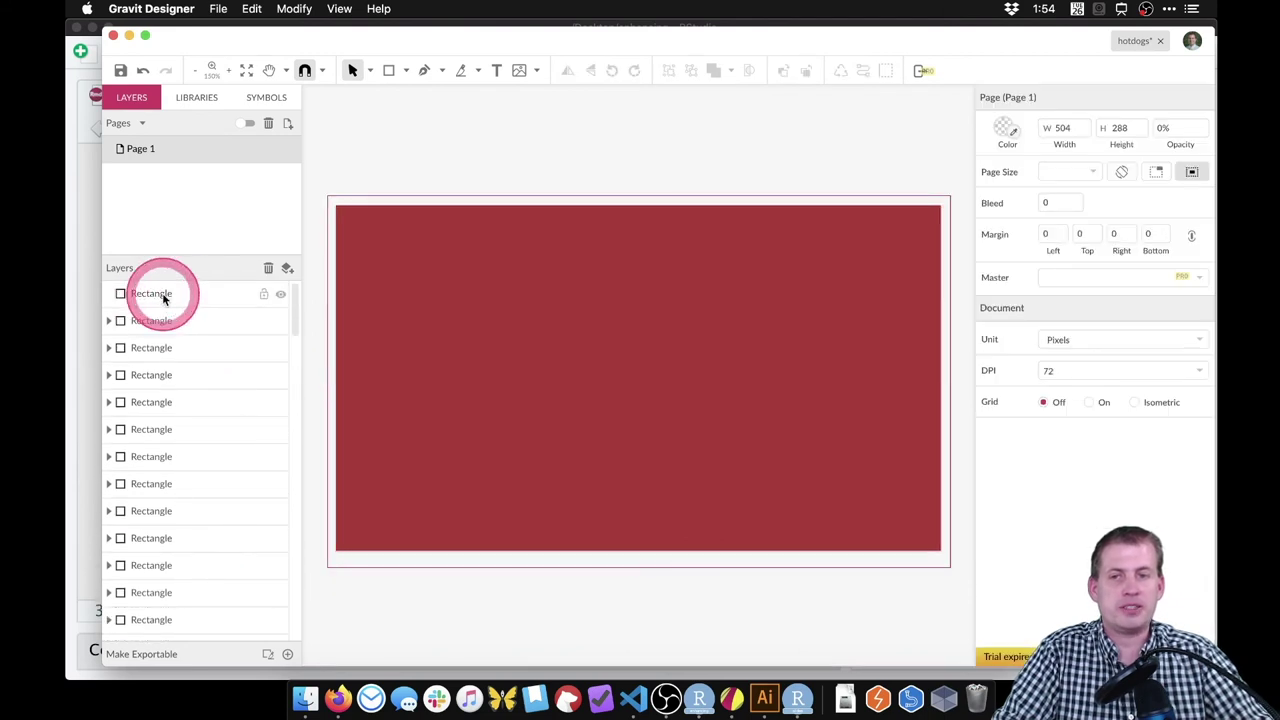
Step: Send the red Rectangle layer to the back with Arrange > Send to Back, then deselect it
right_click(164, 296)
click(162, 296)
right_click(160, 297)
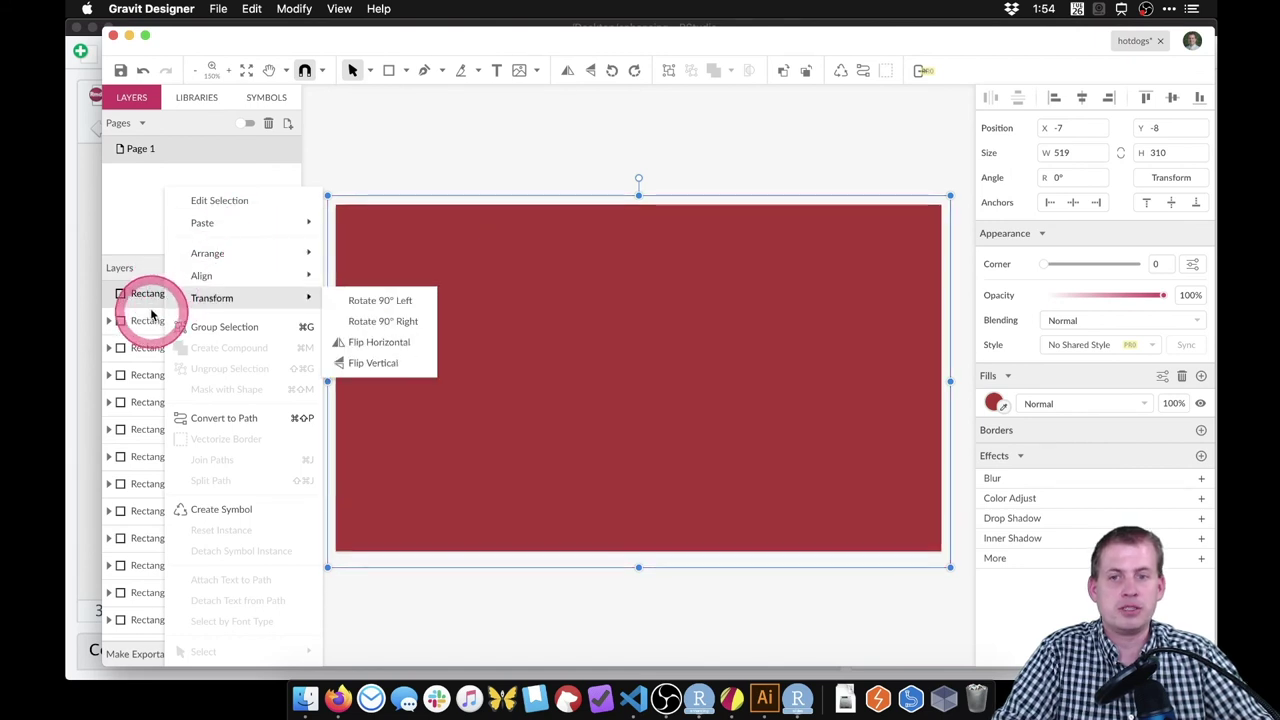
click(152, 298)
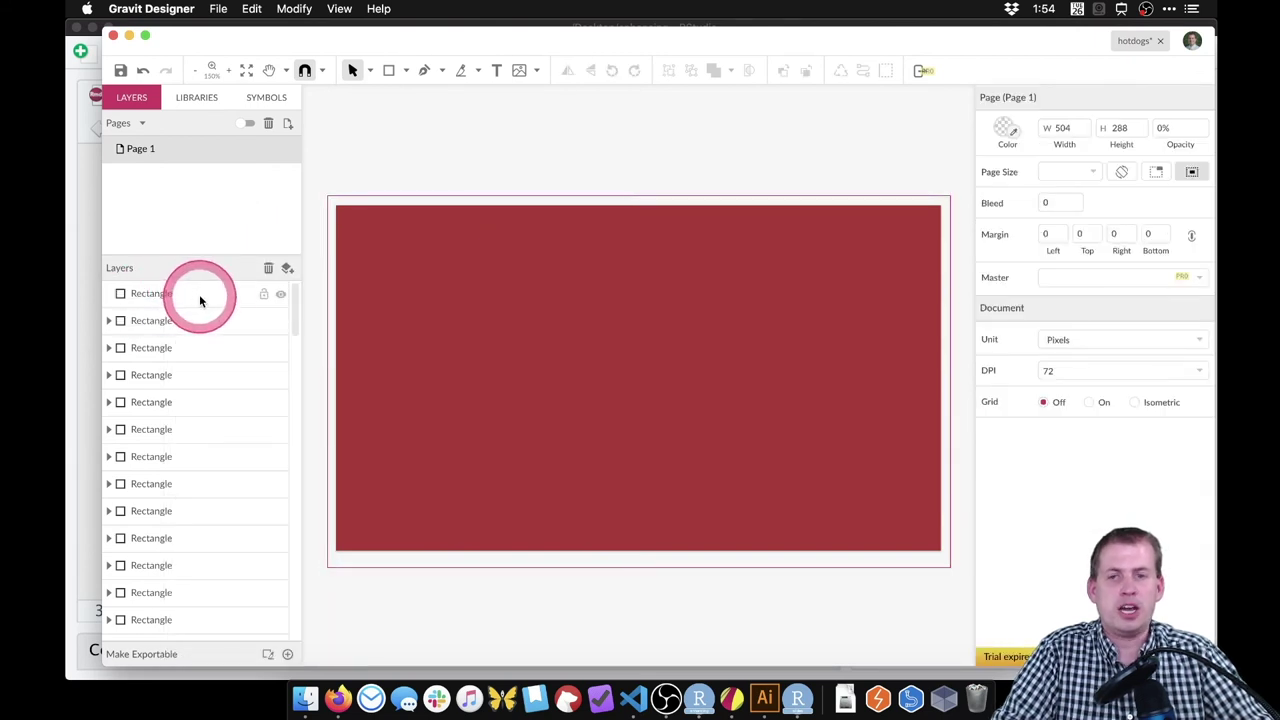
right_click(200, 300)
mouse_move(225, 288)
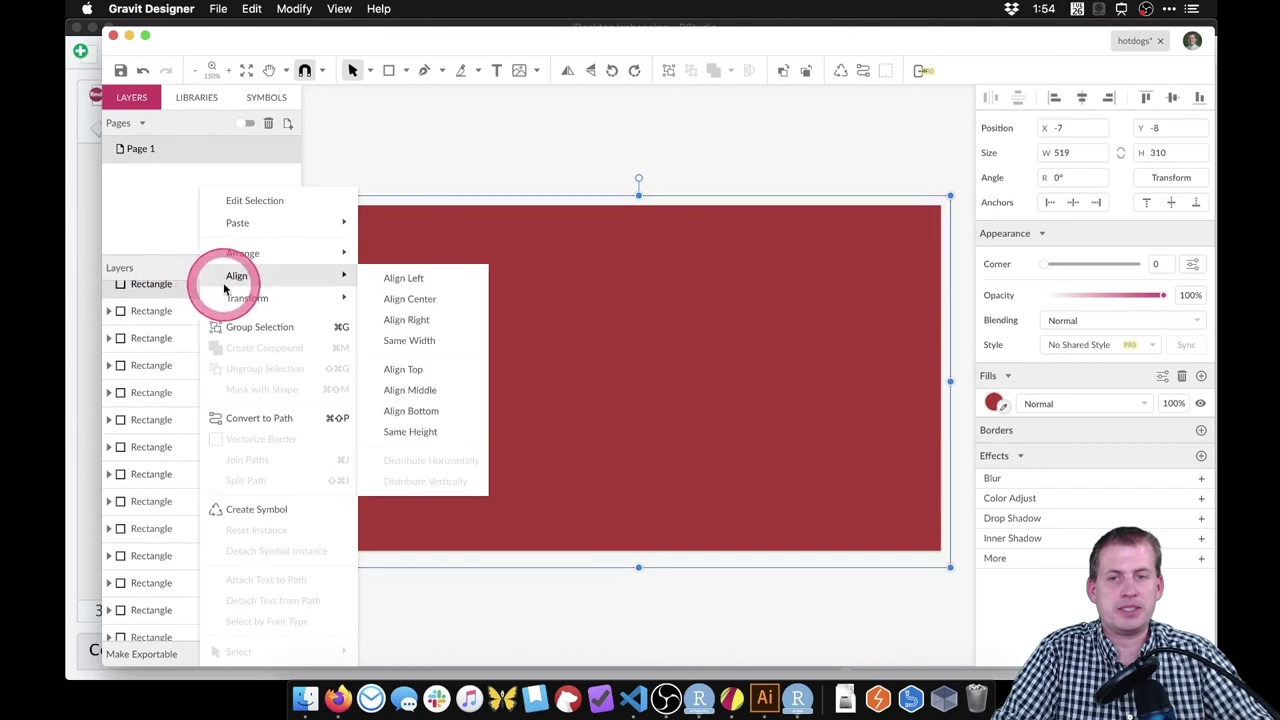
mouse_move(273, 253)
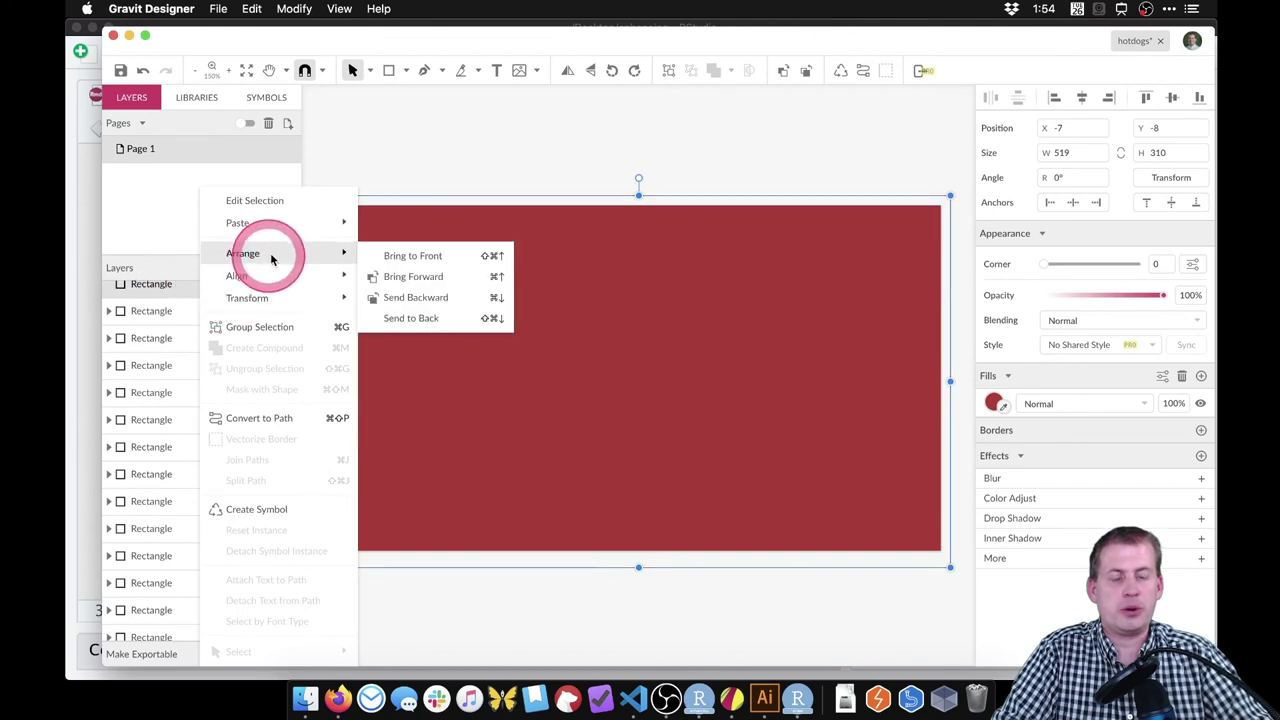
click(410, 320)
click(421, 178)
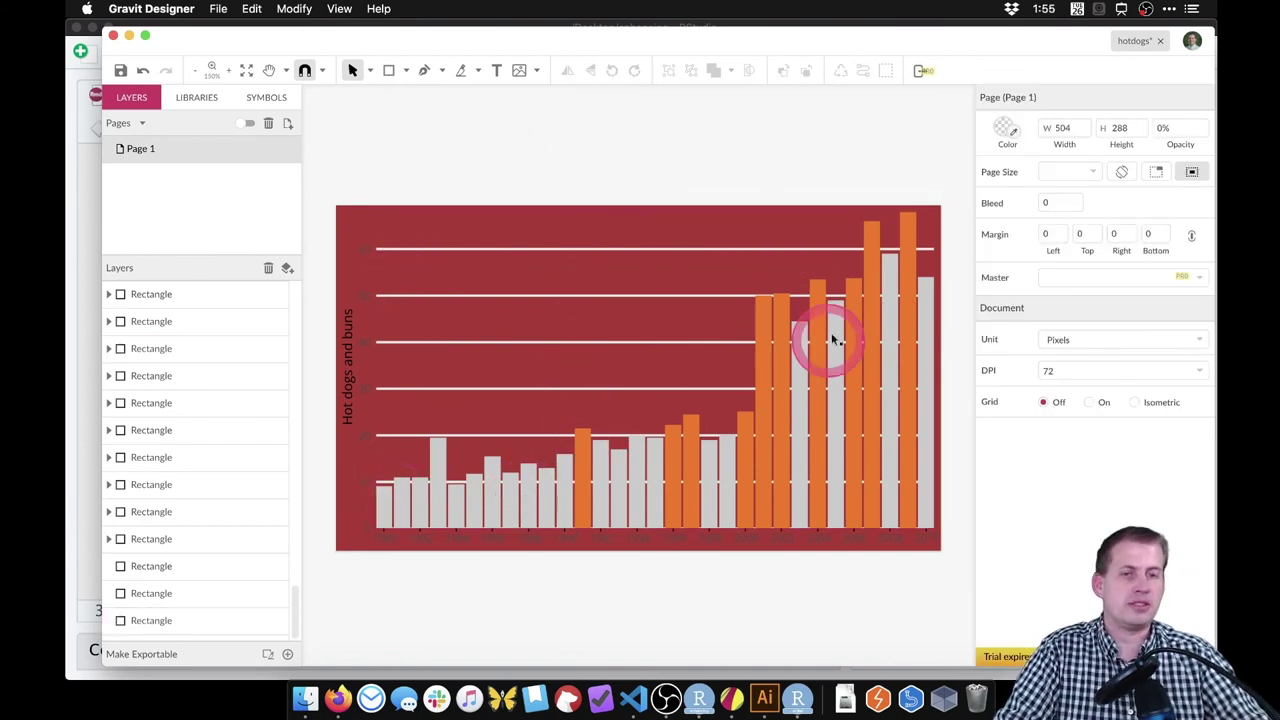
click(621, 218)
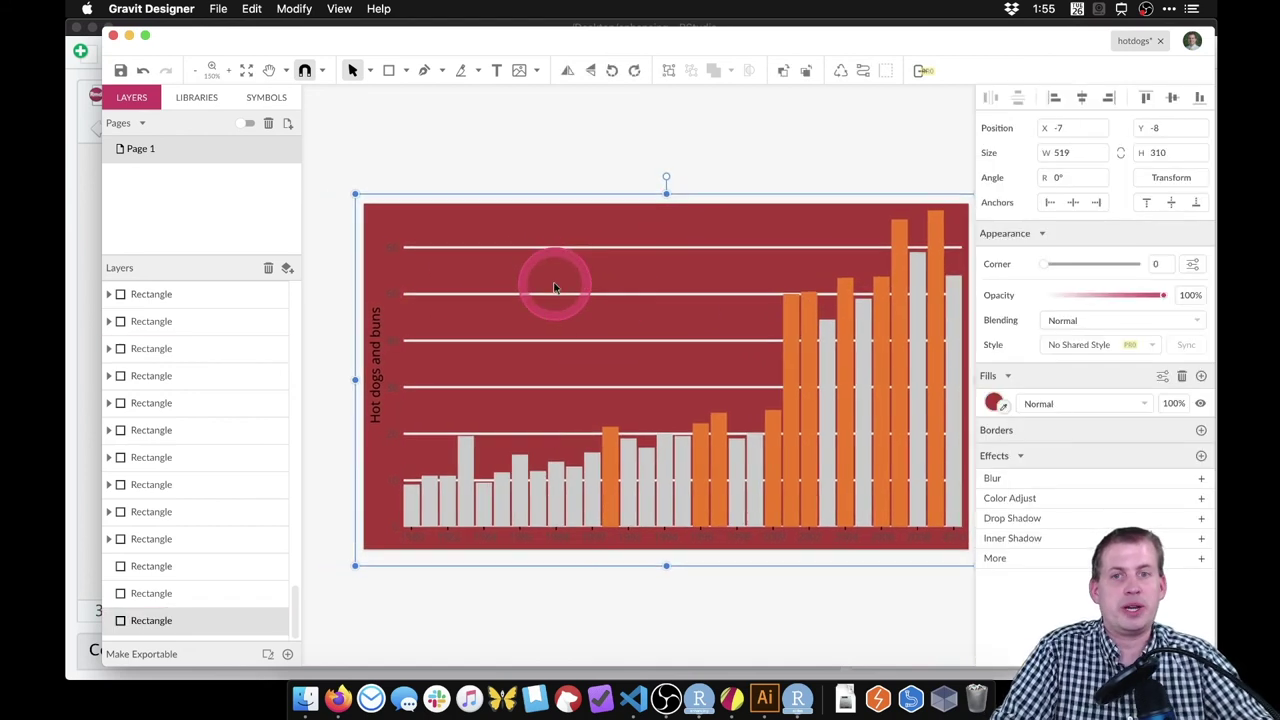
scroll(548, 286, up, 1)
scroll(548, 286, left, 1)
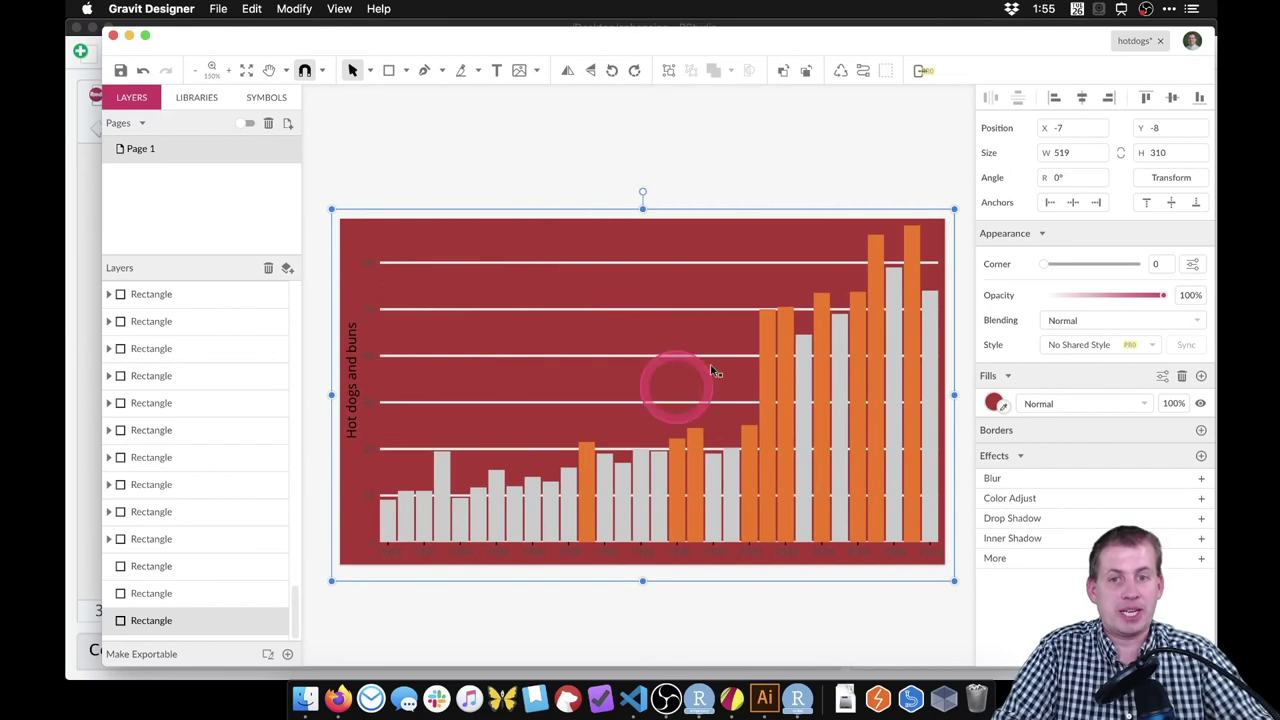
click(849, 182)
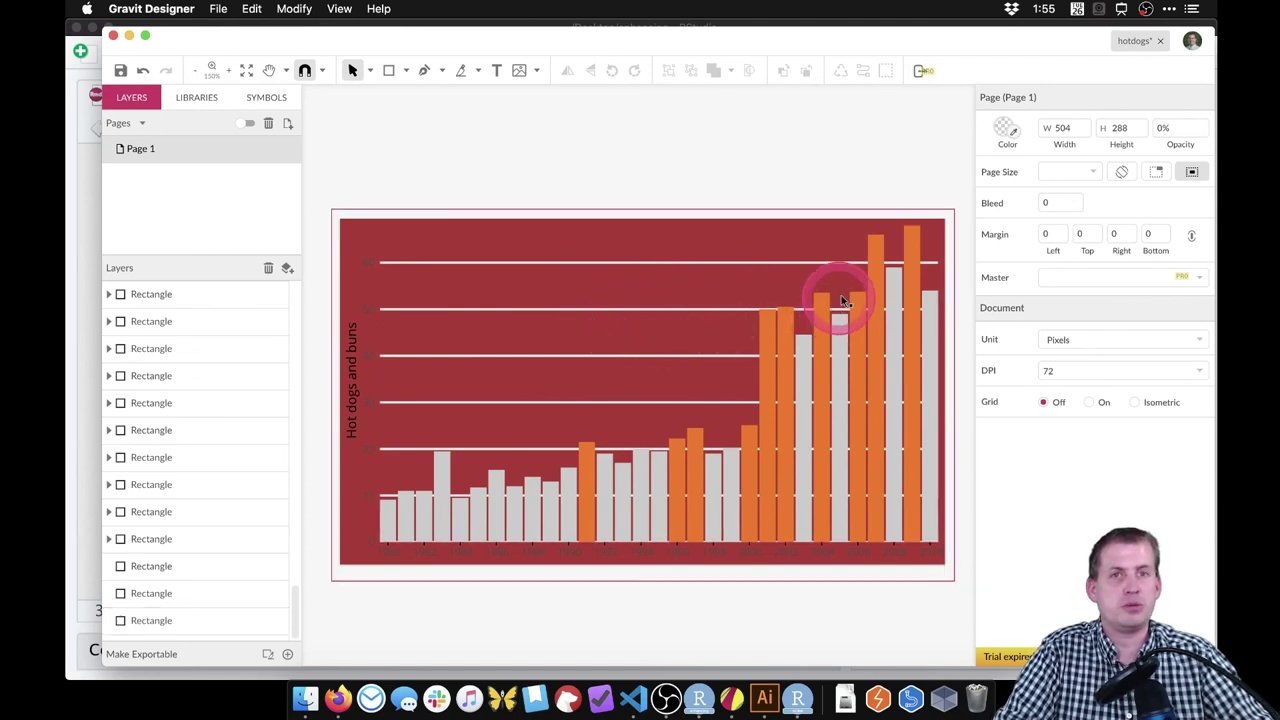
click(688, 208)
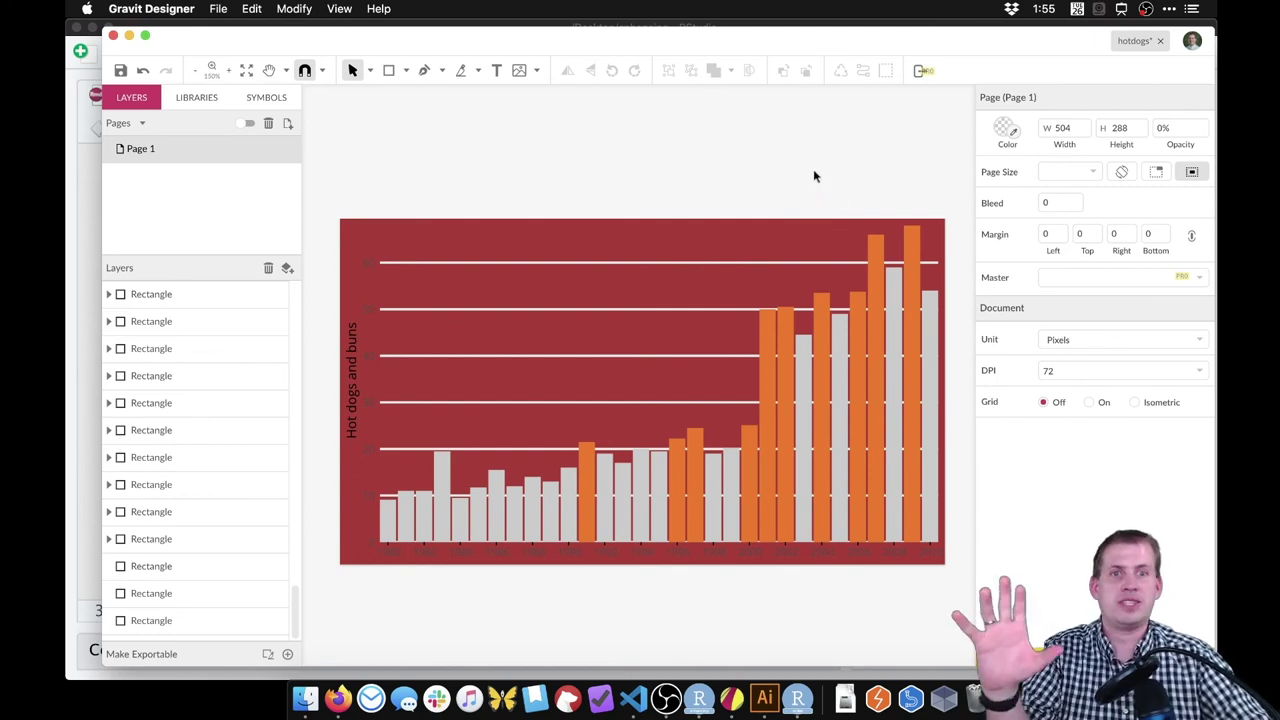
click(829, 287)
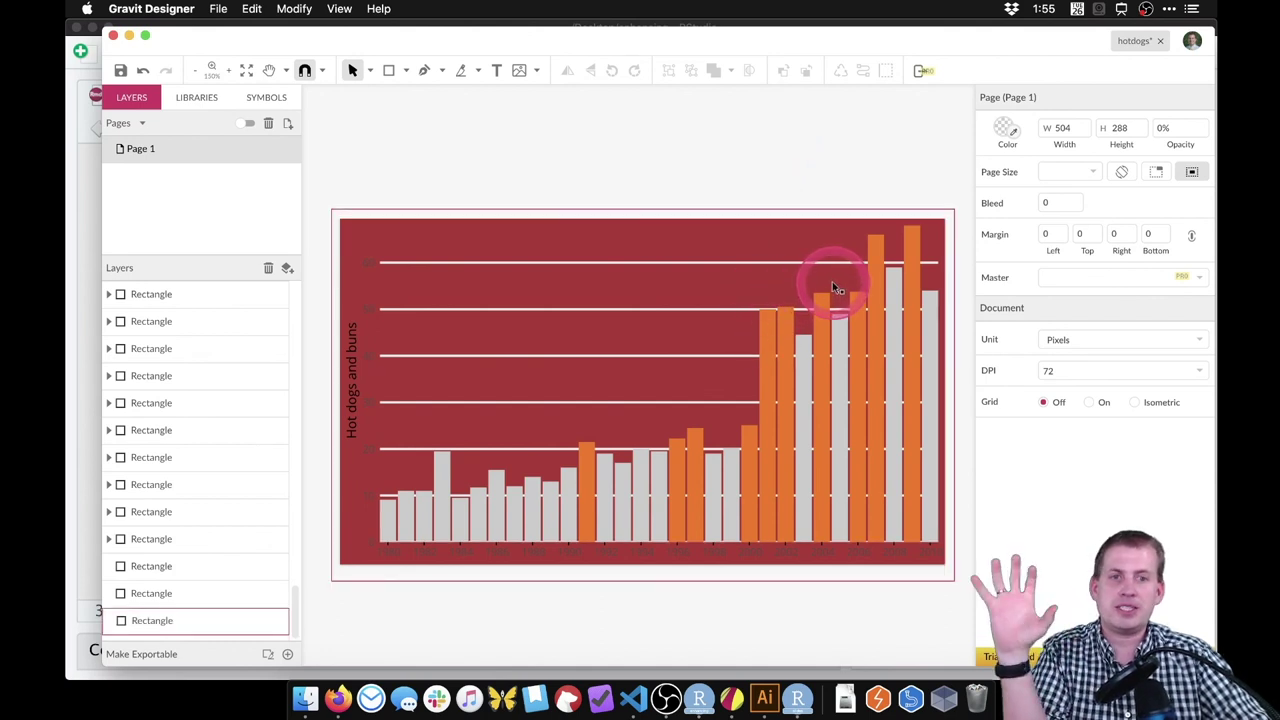
click(670, 258)
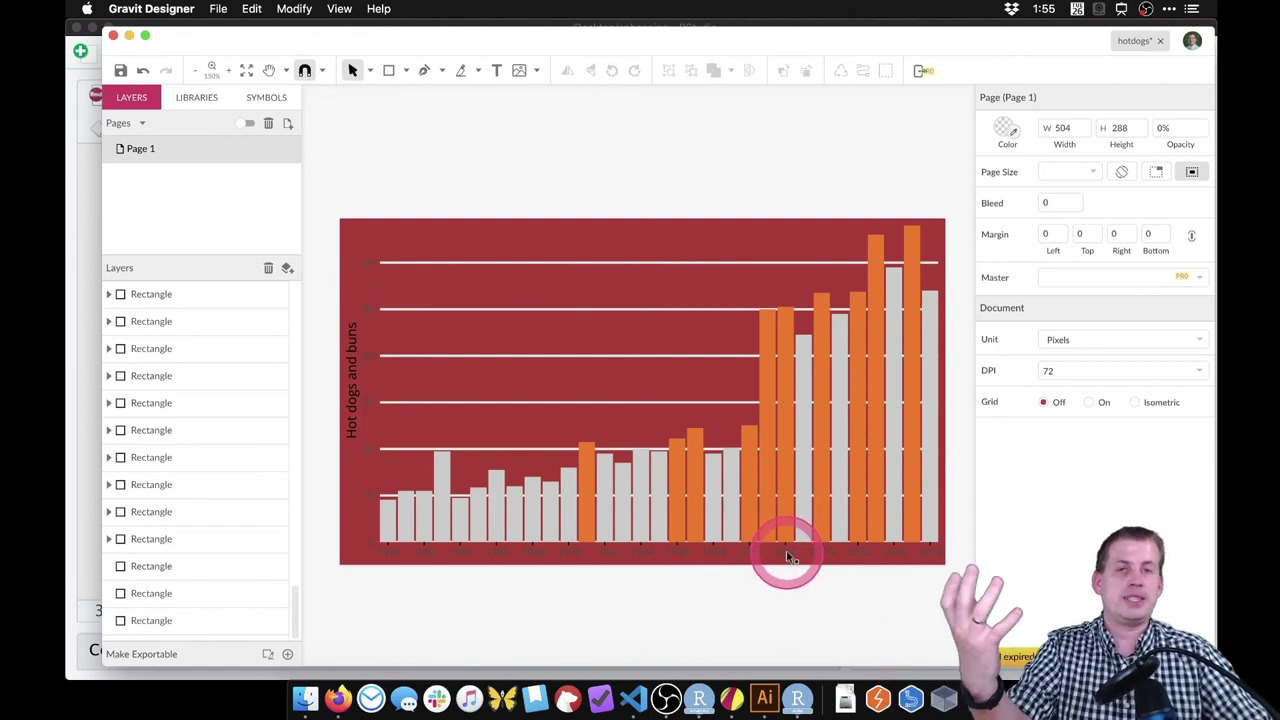
click(812, 512)
click(748, 172)
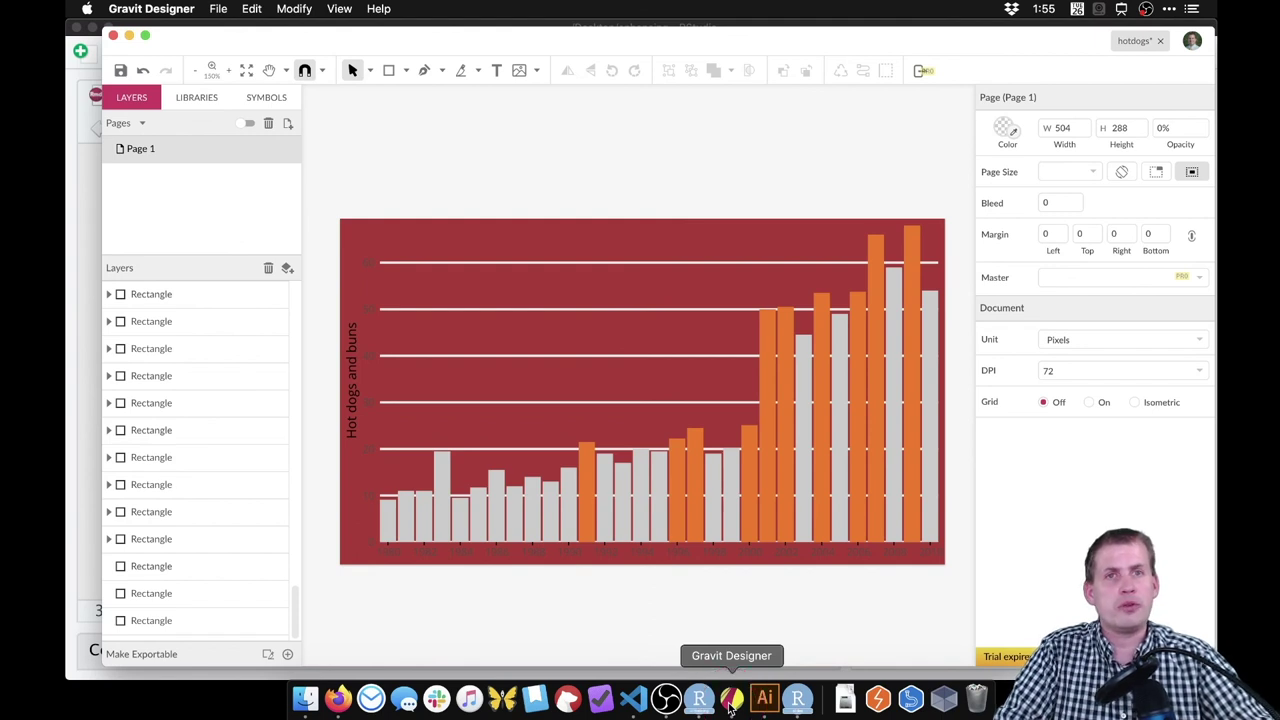
click(758, 701)
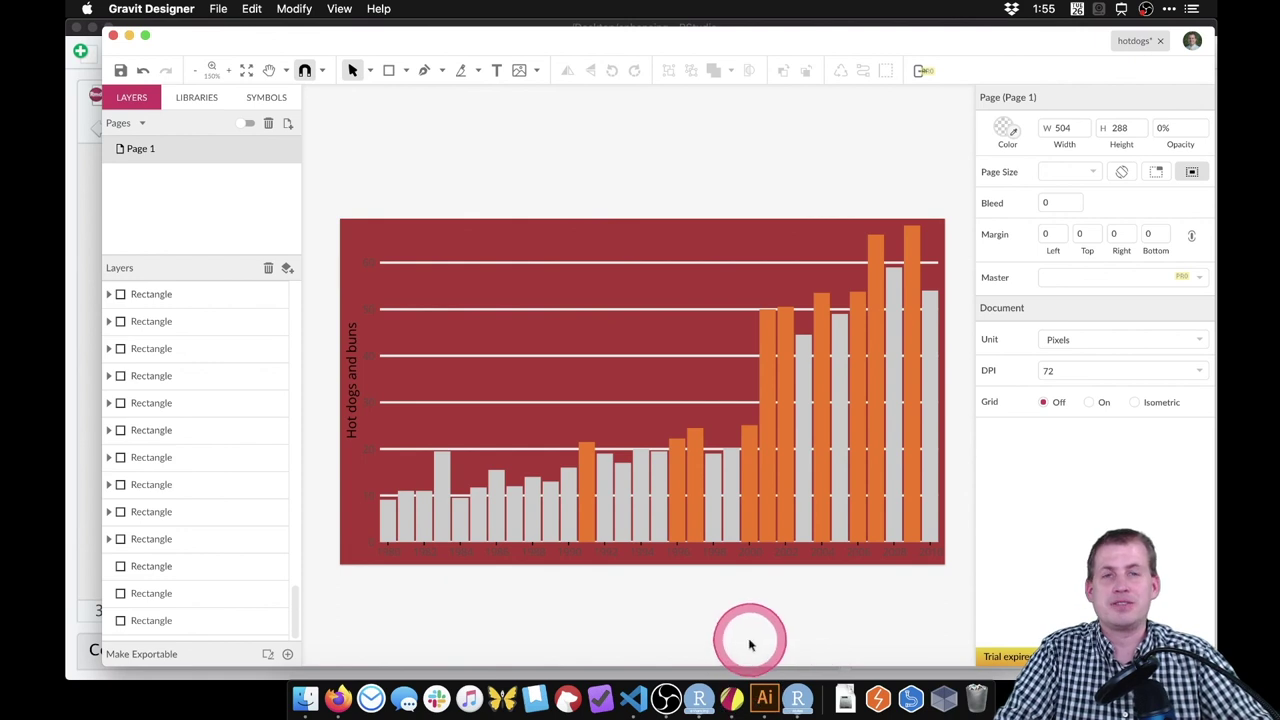
click(748, 591)
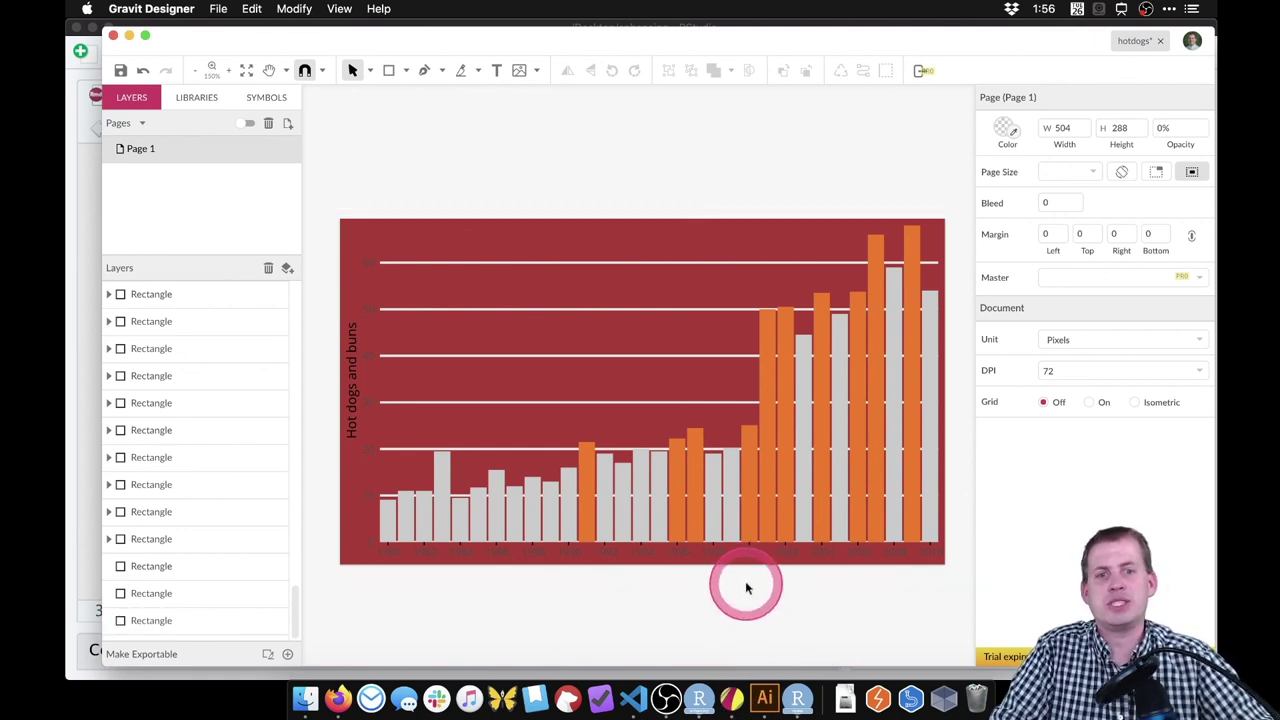
click(772, 706)
click(771, 643)
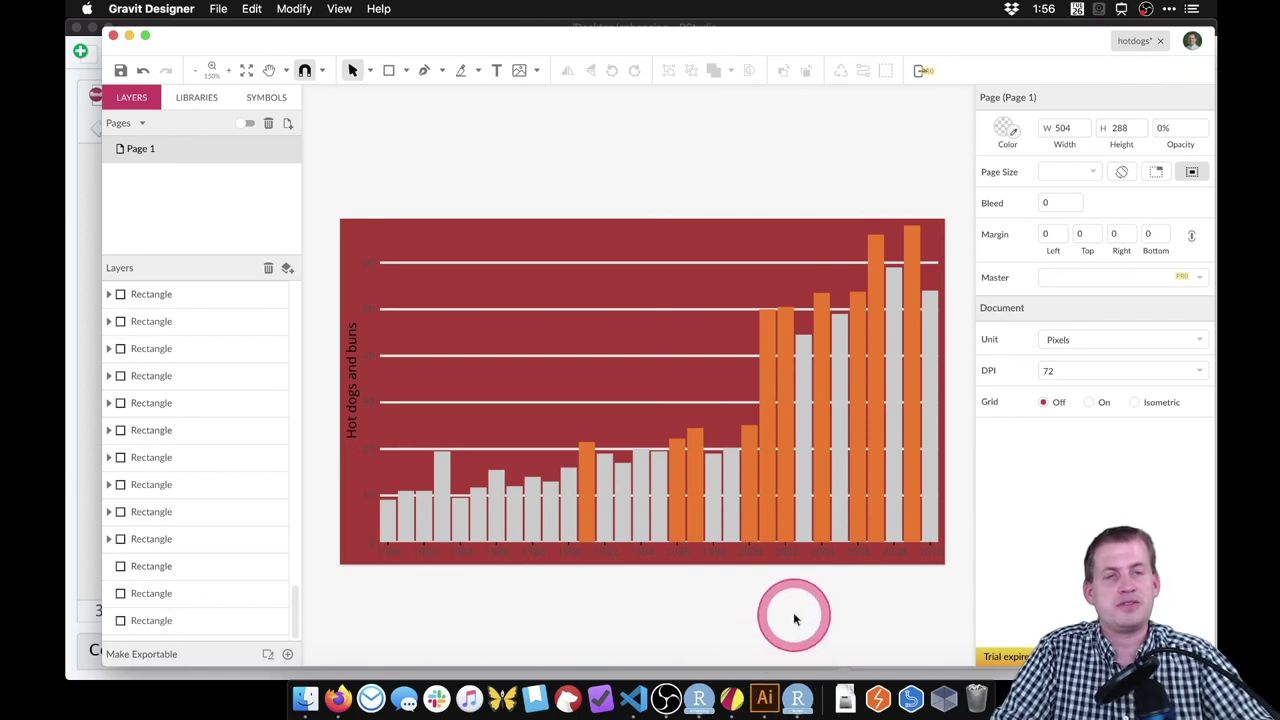
click(855, 572)
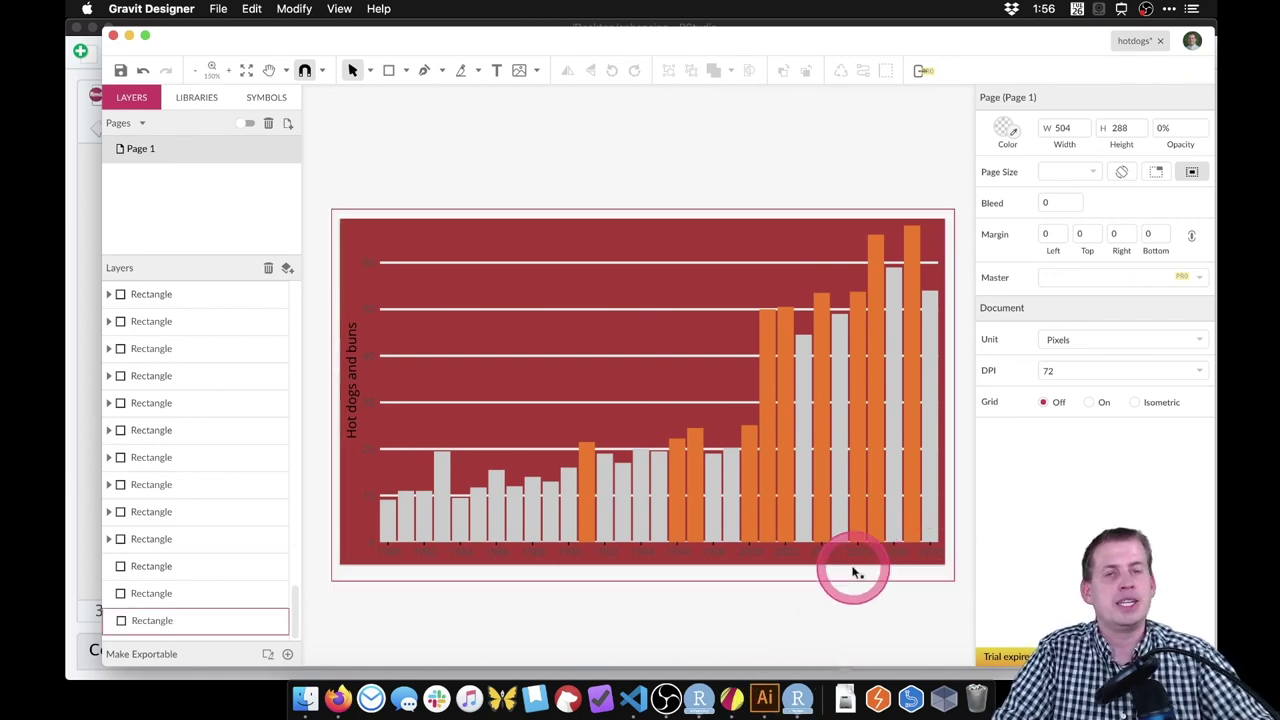
click(666, 614)
click(803, 578)
click(740, 576)
click(731, 697)
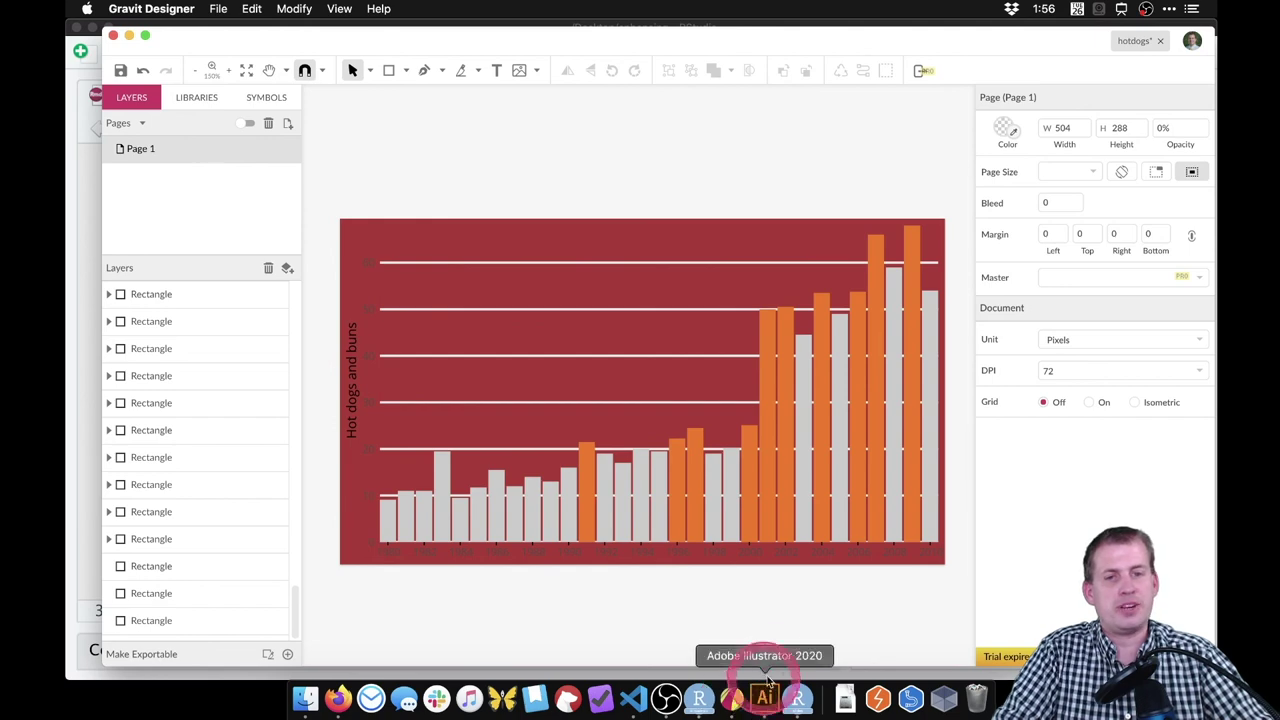
Step: Switch to Adobe Illustrator 2020 to show the hotdogs.pdf chart
click(766, 700)
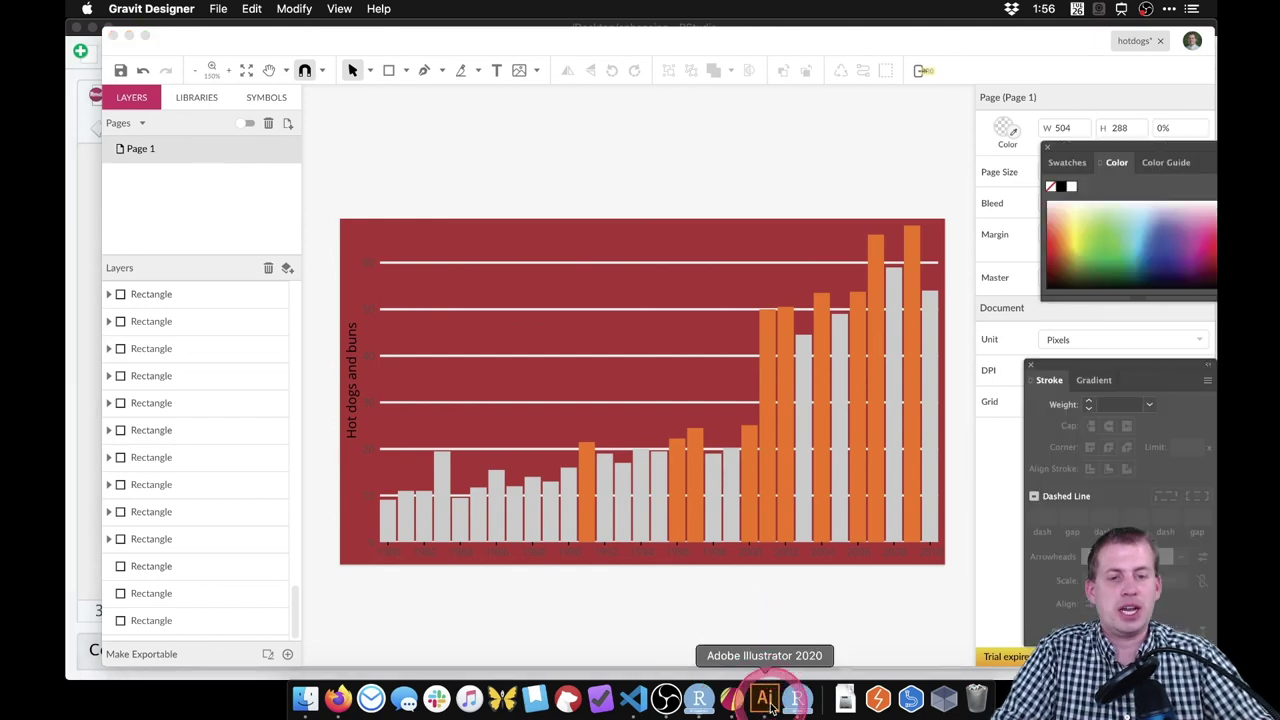
click(778, 632)
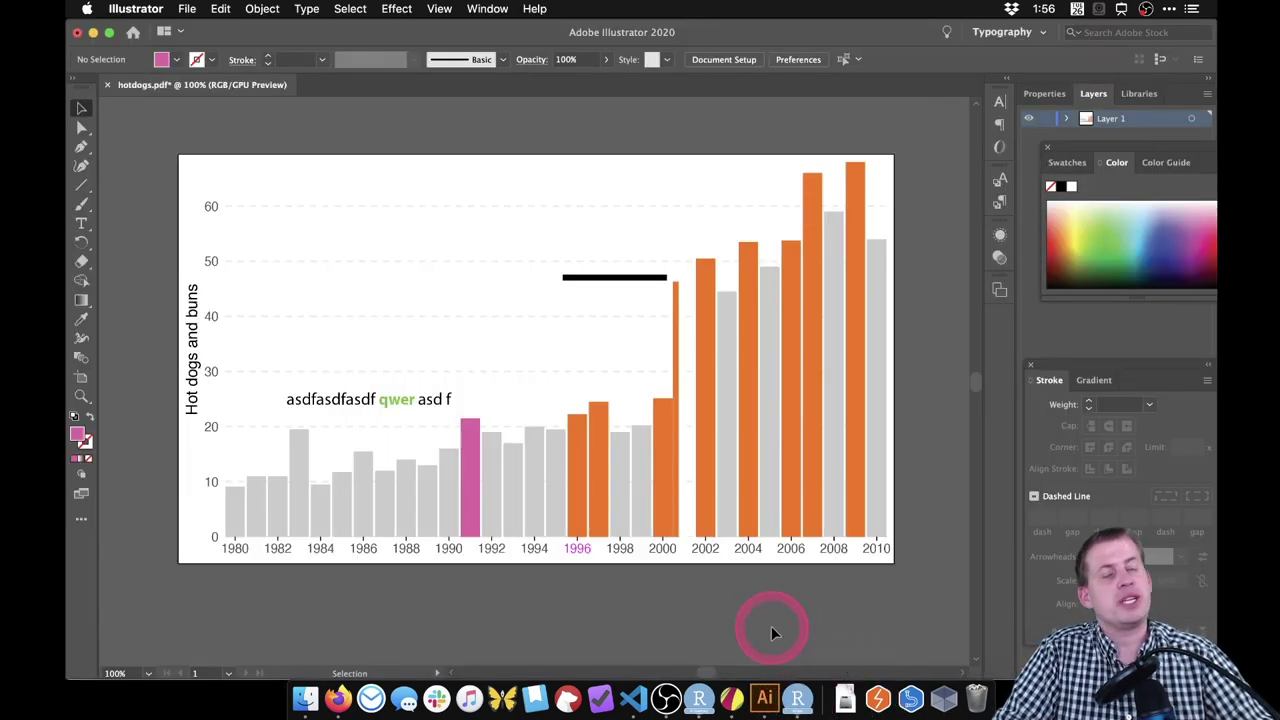